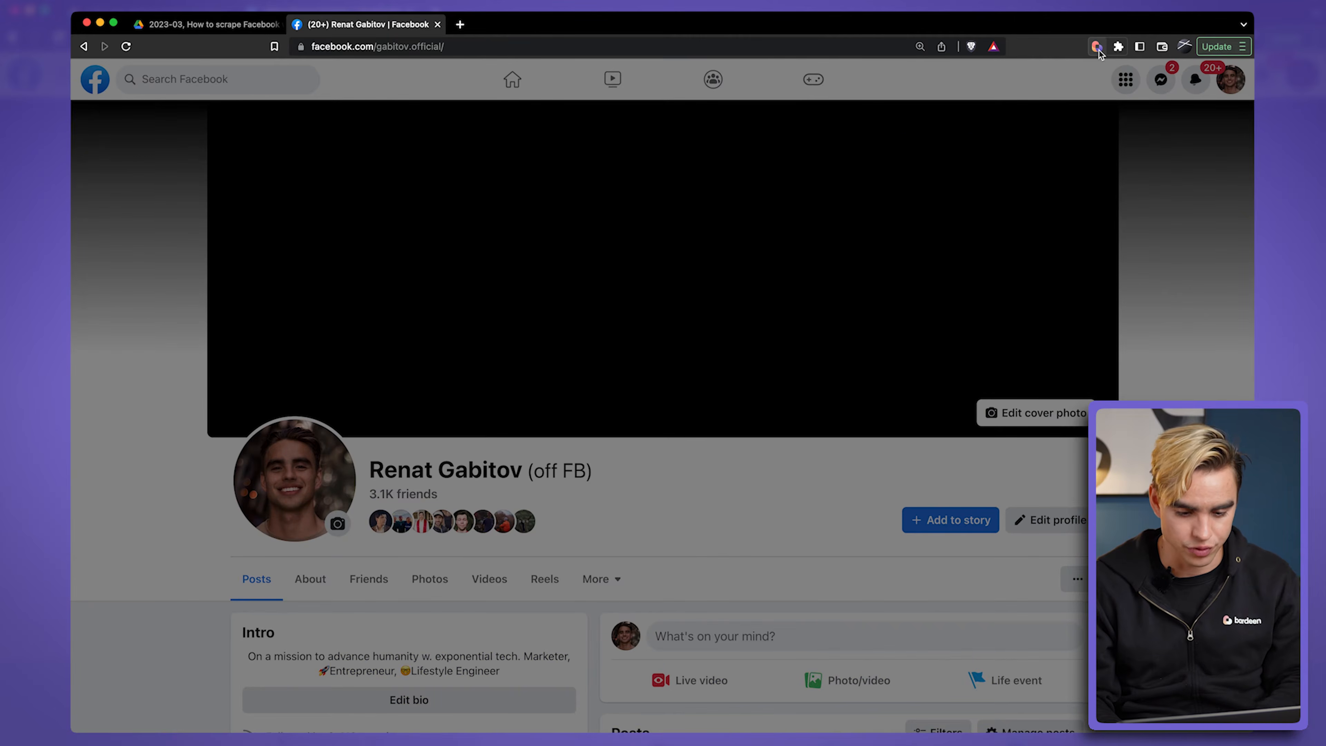
Step: Run the playbook that saves the current Facebook profile, writing to a new Google Sheet named Fb Profiles, and view that sheet
{"action": "left_click", "coordinate": [1097, 47]}
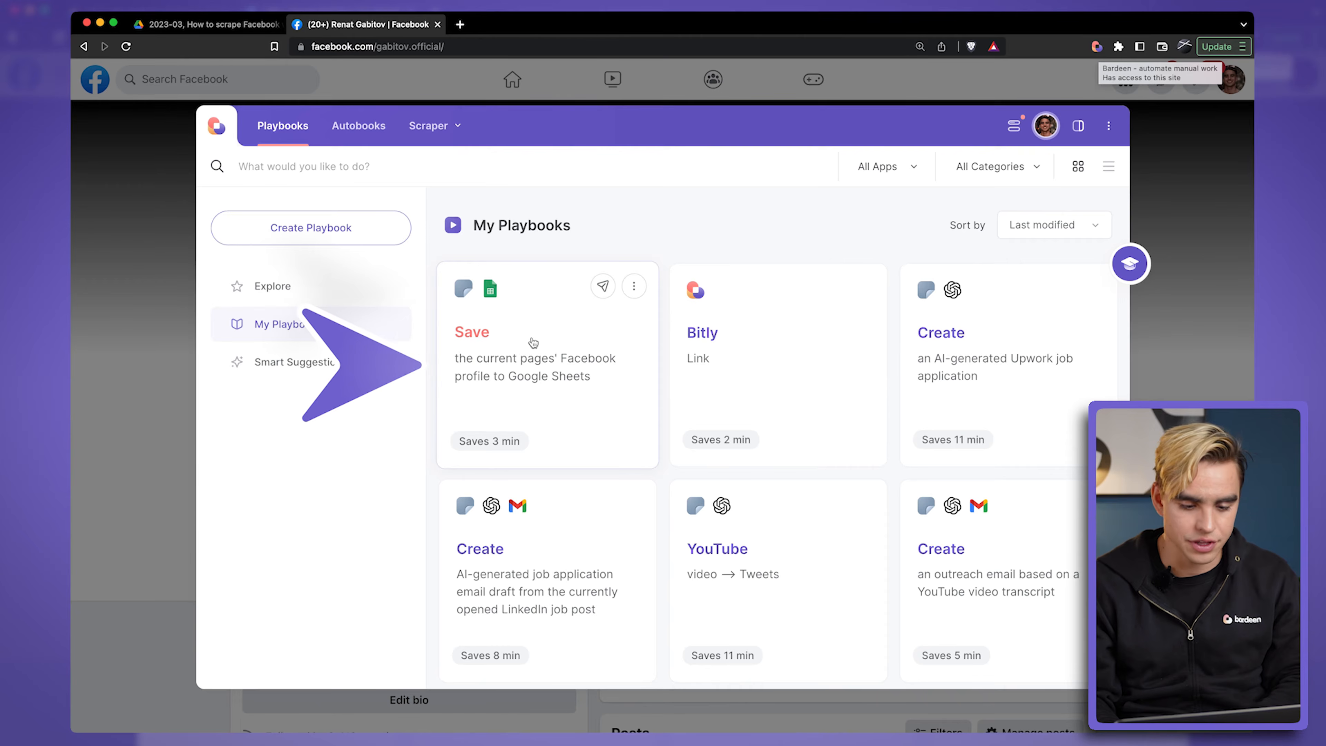
{"action": "left_click", "coordinate": [556, 337]}
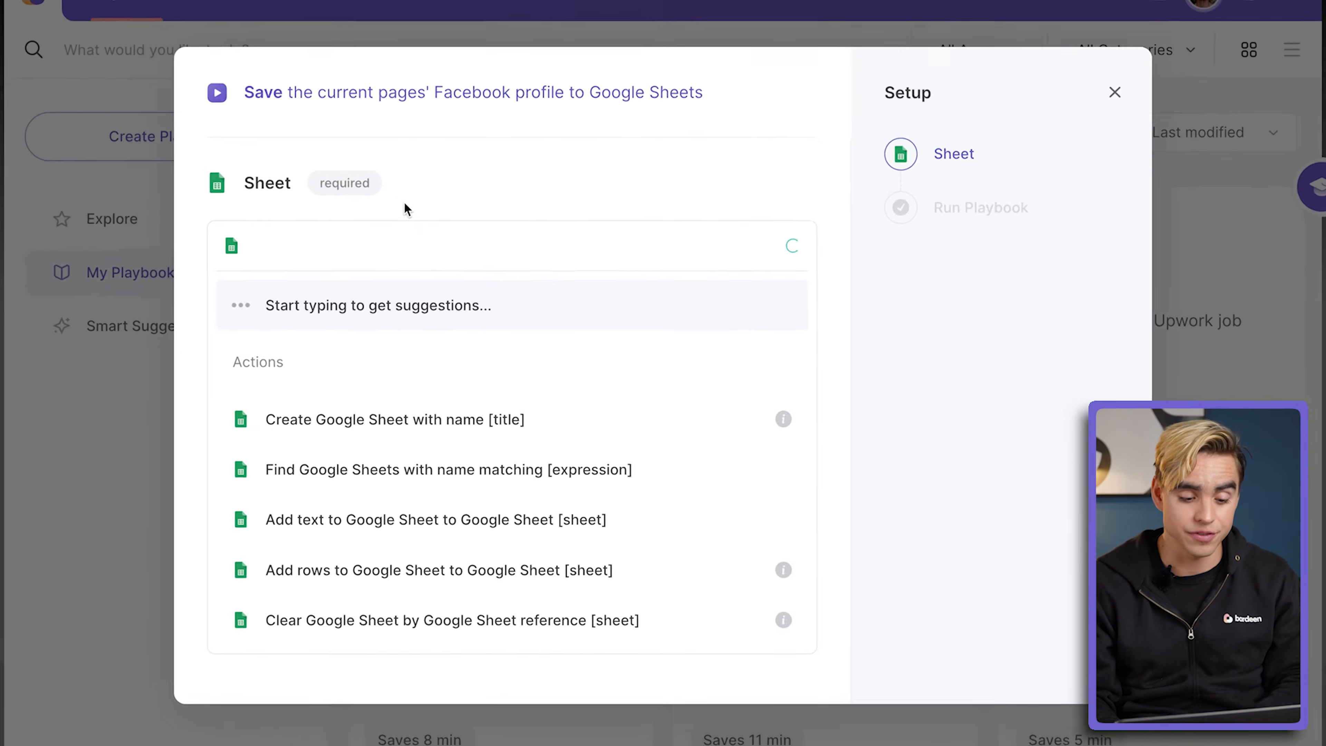
{"action": "scroll", "coordinate": [629, 327], "scroll_direction": "down", "scroll_amount": 3}
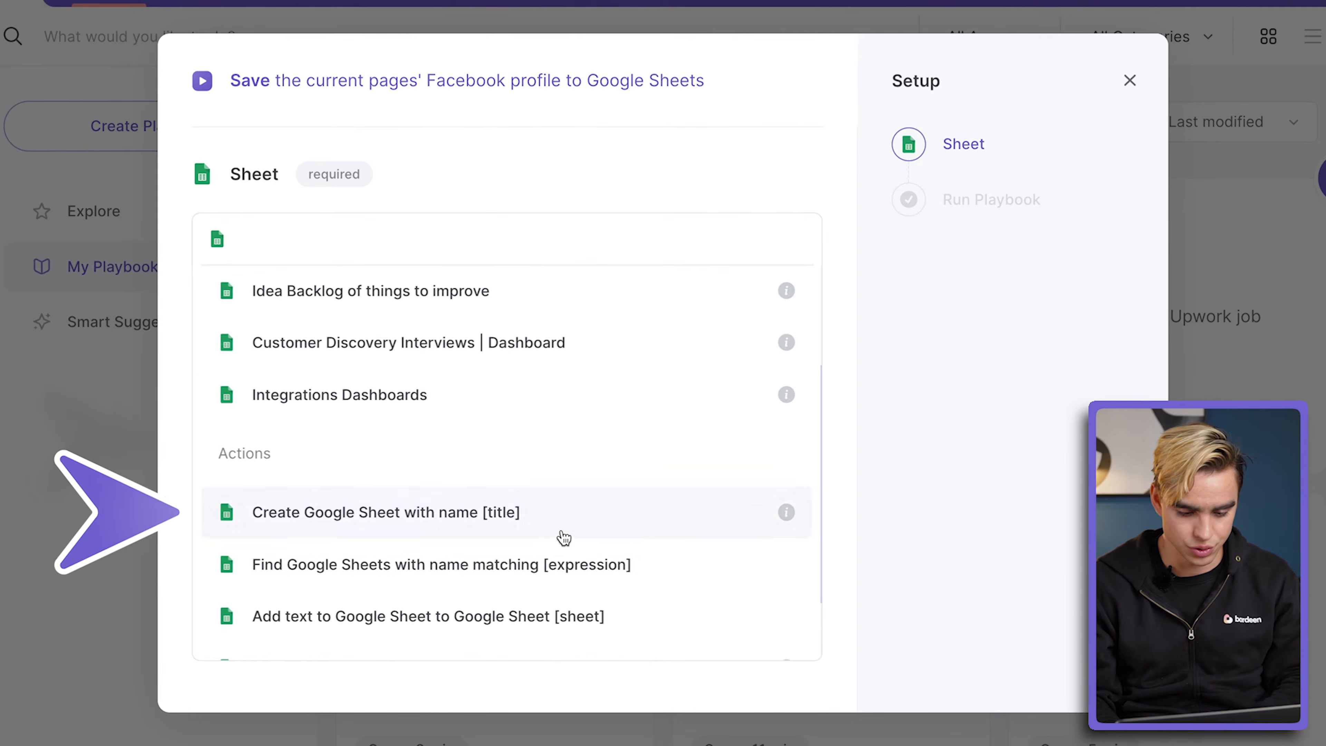
{"action": "left_click", "coordinate": [578, 529]}
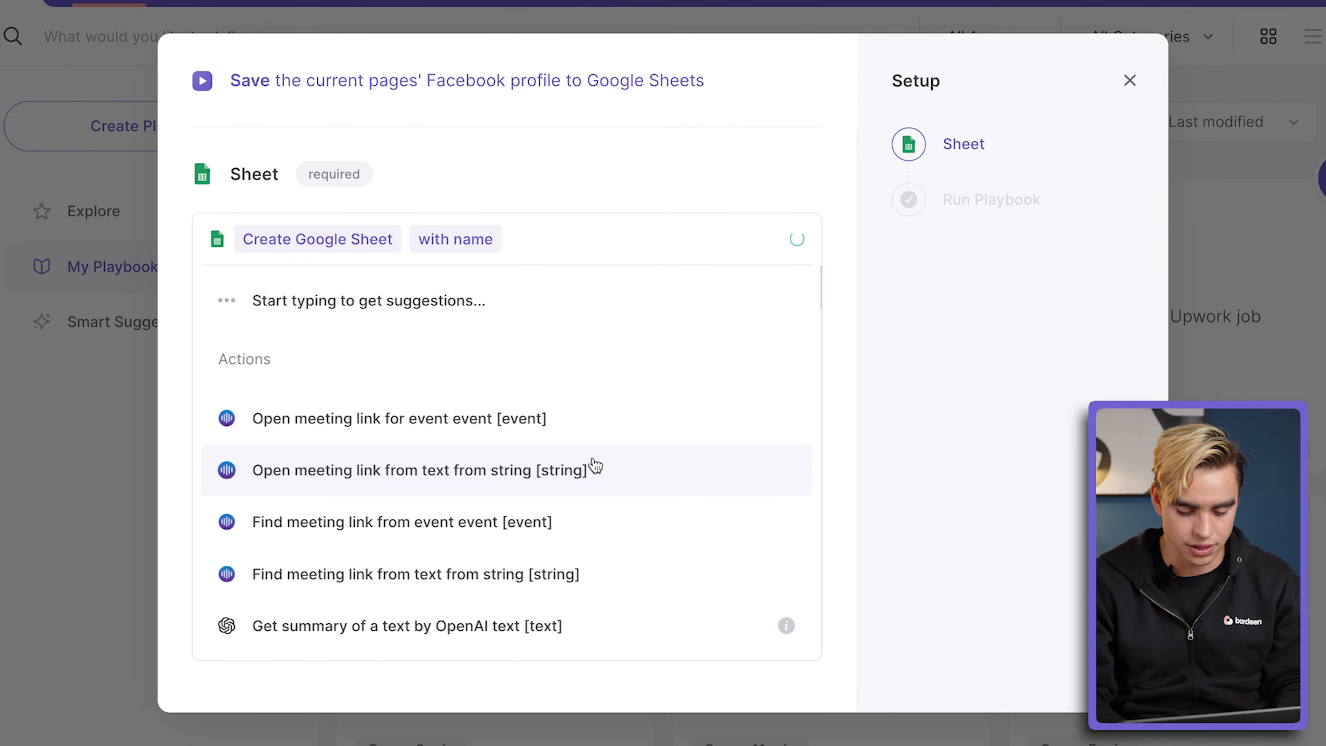
{"action": "type", "text": "Fb Profiles"}
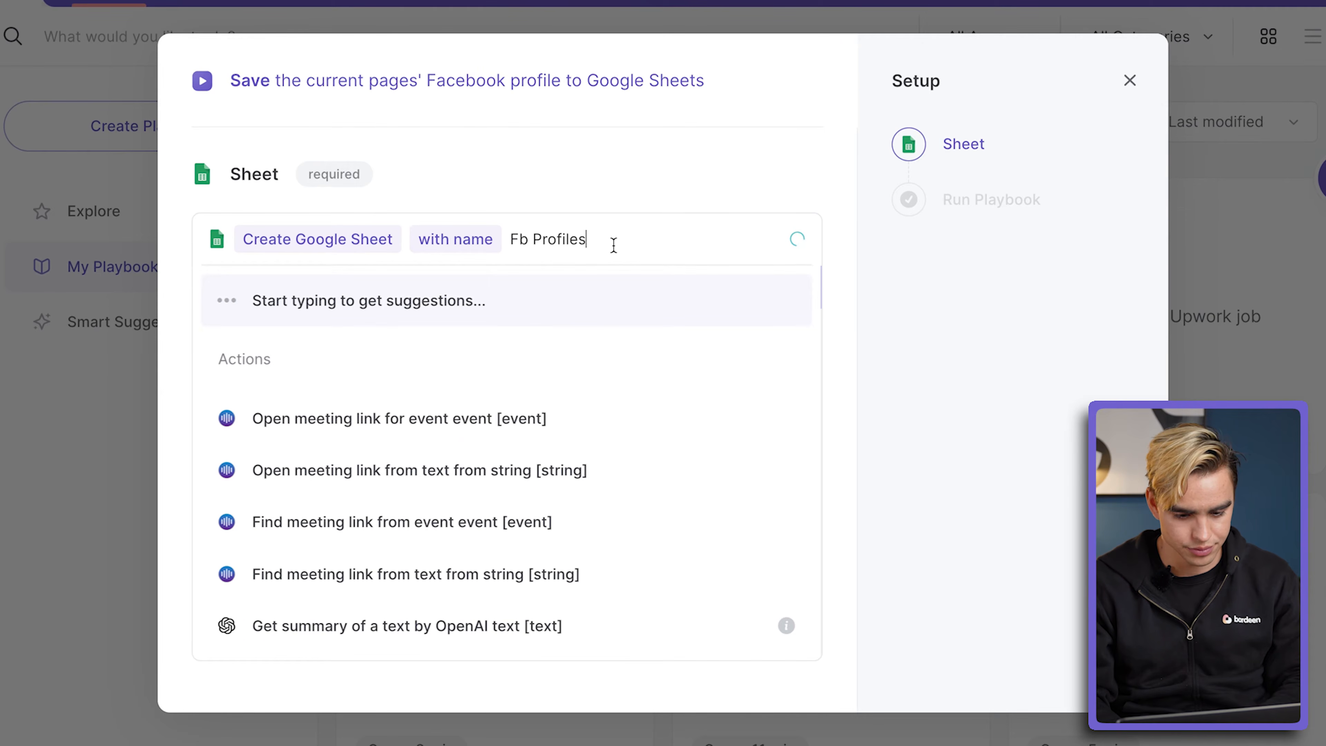
{"action": "left_click", "coordinate": [610, 298]}
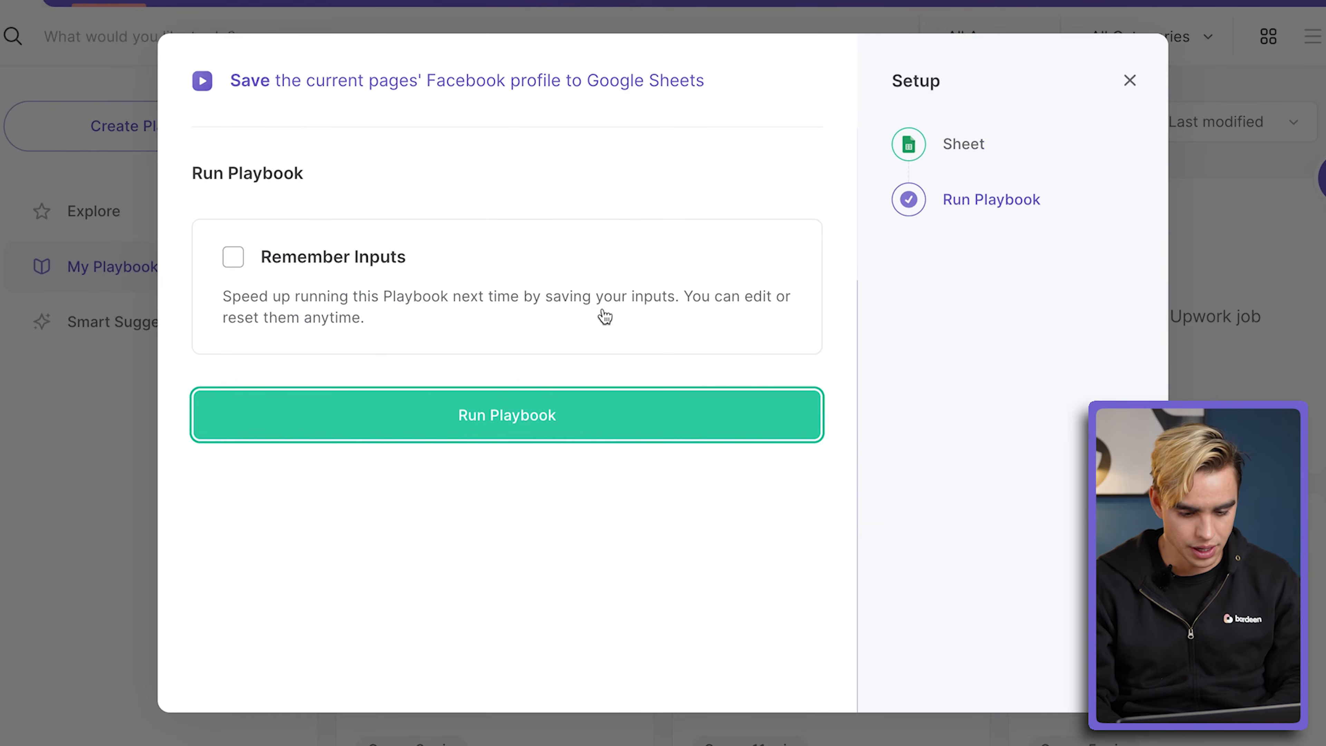
{"action": "left_click", "coordinate": [578, 407]}
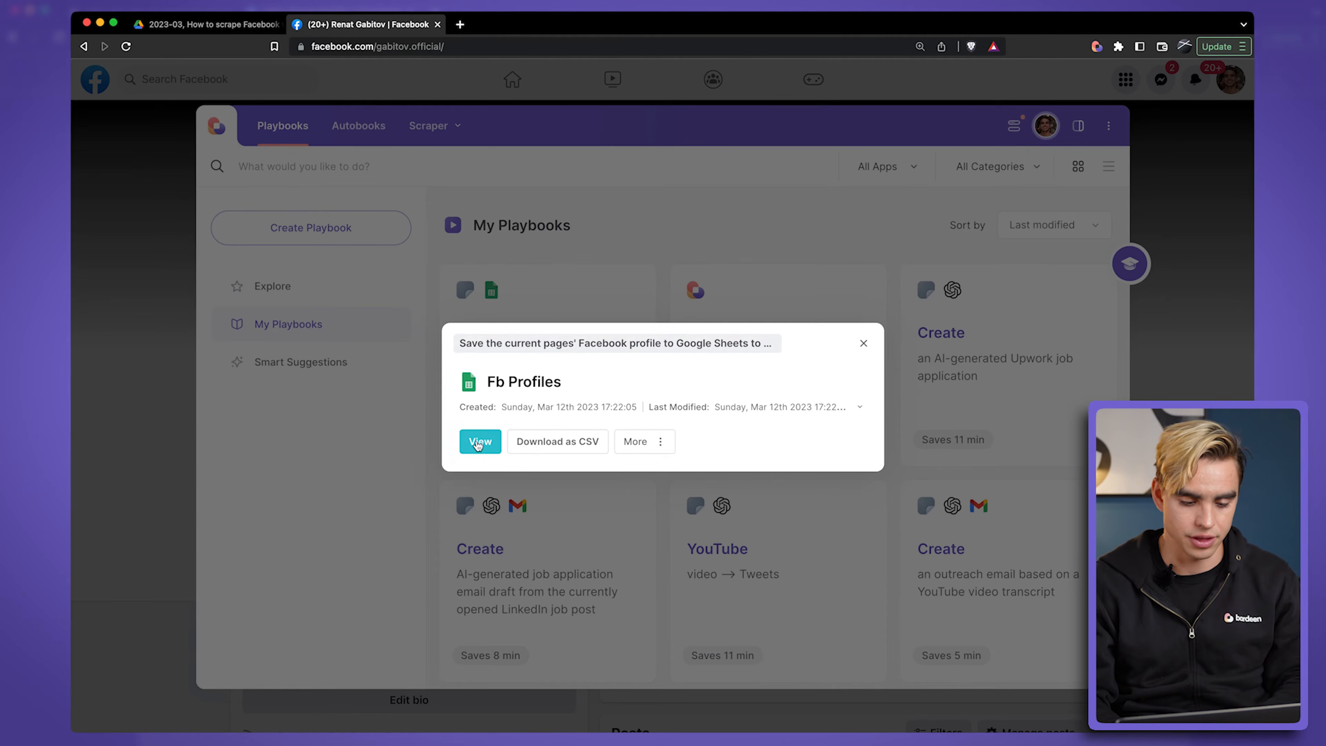
{"action": "left_click", "coordinate": [475, 444]}
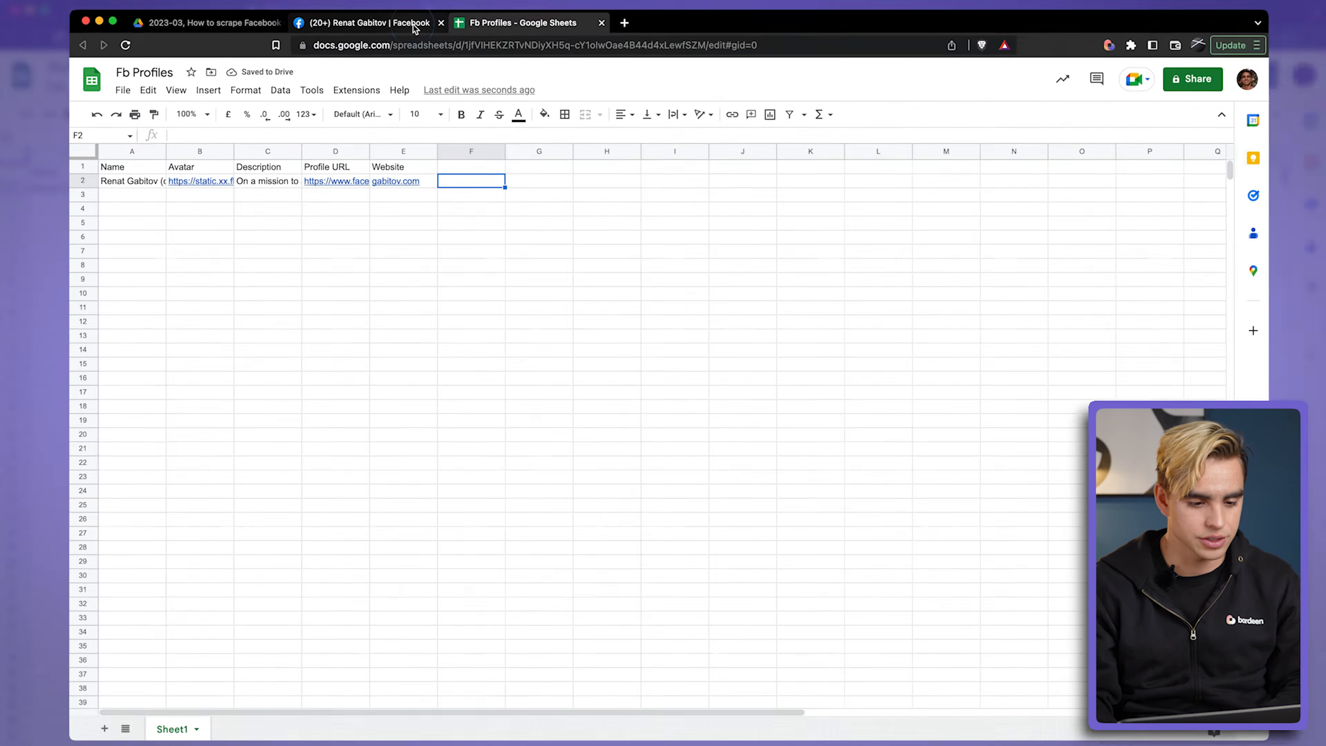
Step: Return to Facebook and open the profile of the friend listed first in the recent searches
{"action": "left_click", "coordinate": [409, 26]}
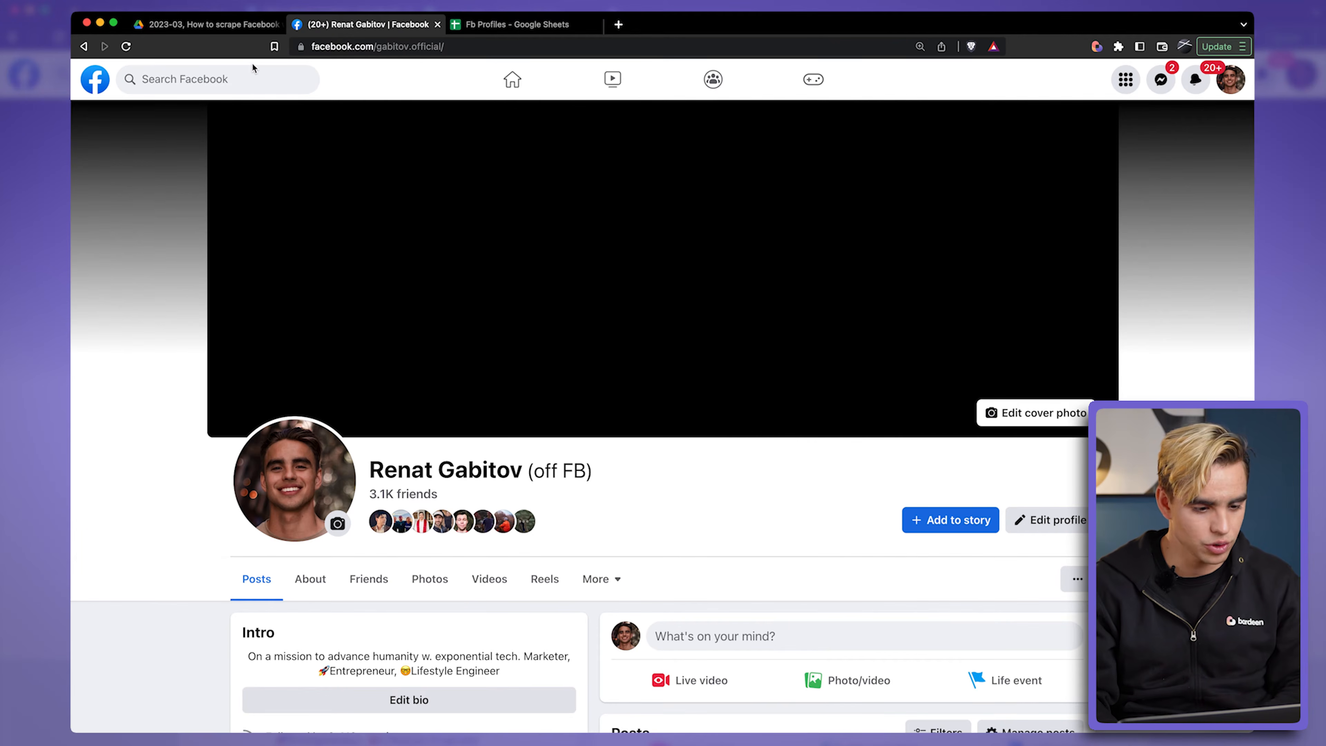
{"action": "left_click", "coordinate": [246, 83]}
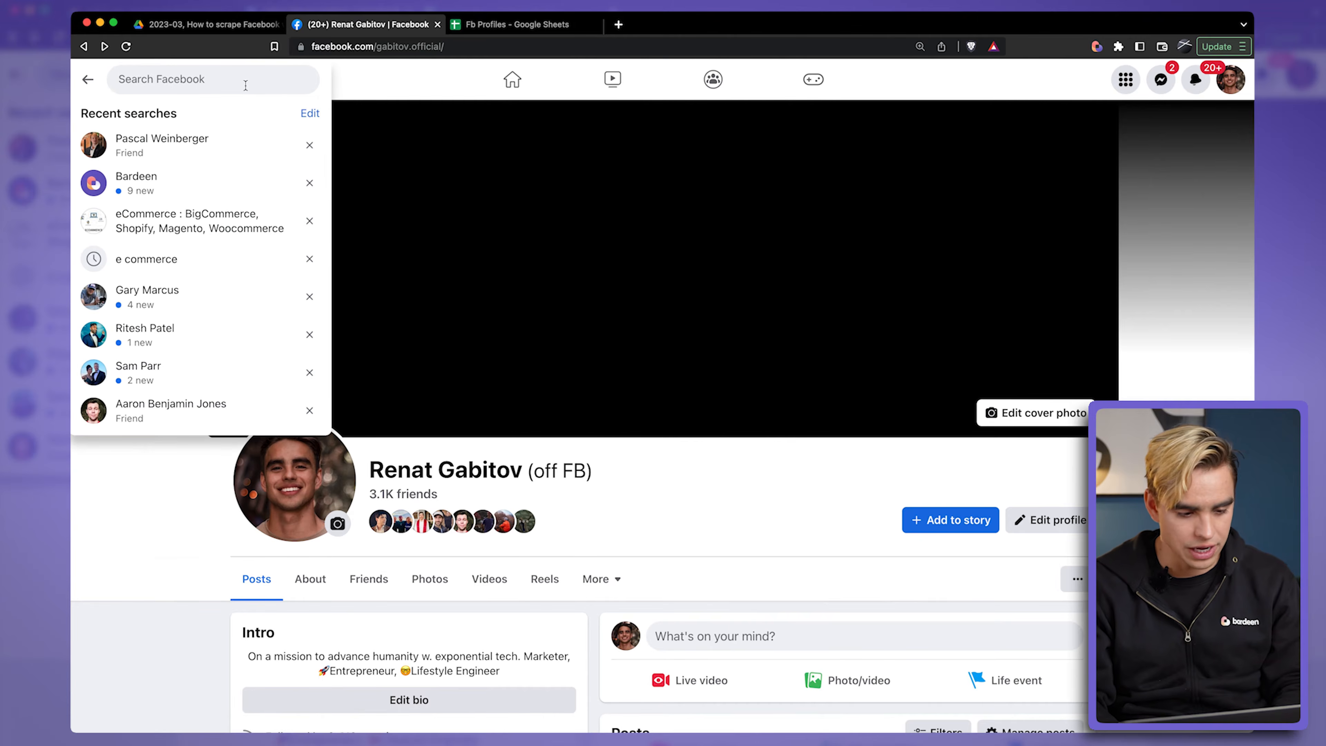
{"action": "left_click", "coordinate": [253, 145]}
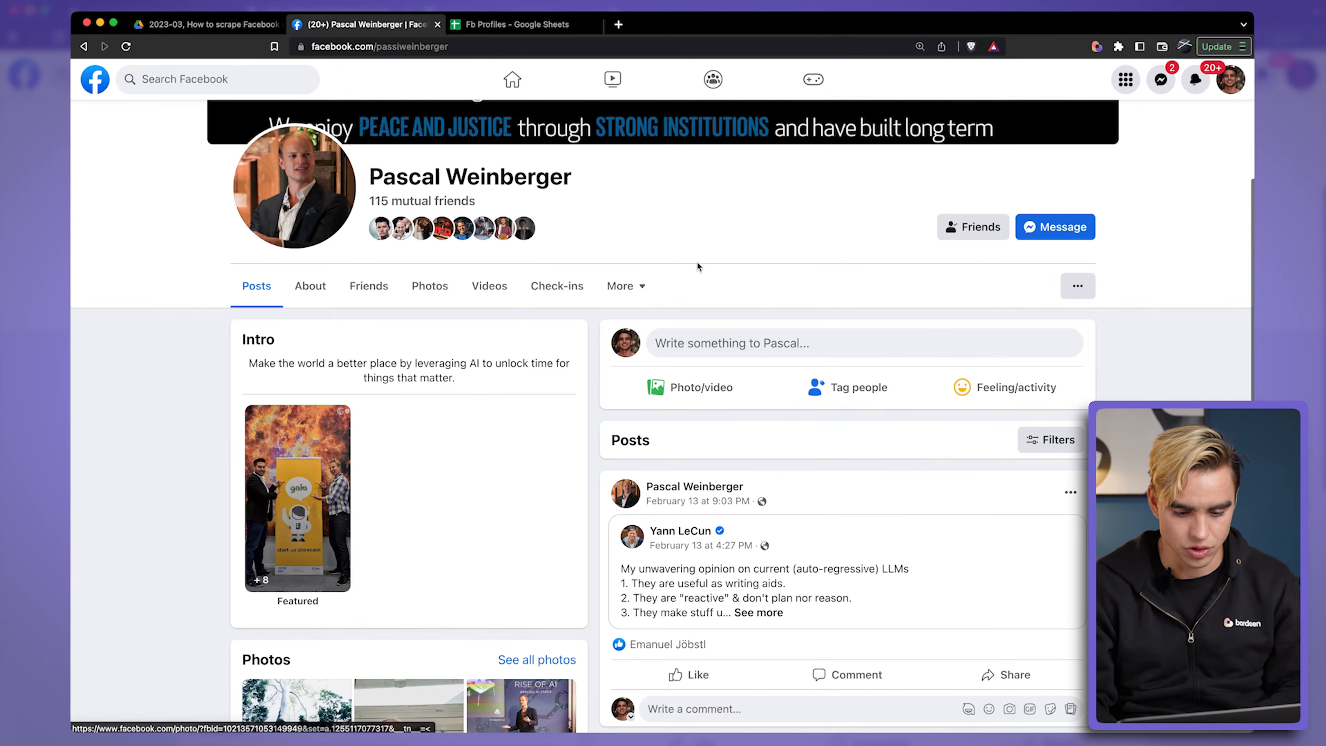
{"action": "scroll", "coordinate": [697, 267], "scroll_direction": "up", "scroll_amount": 5}
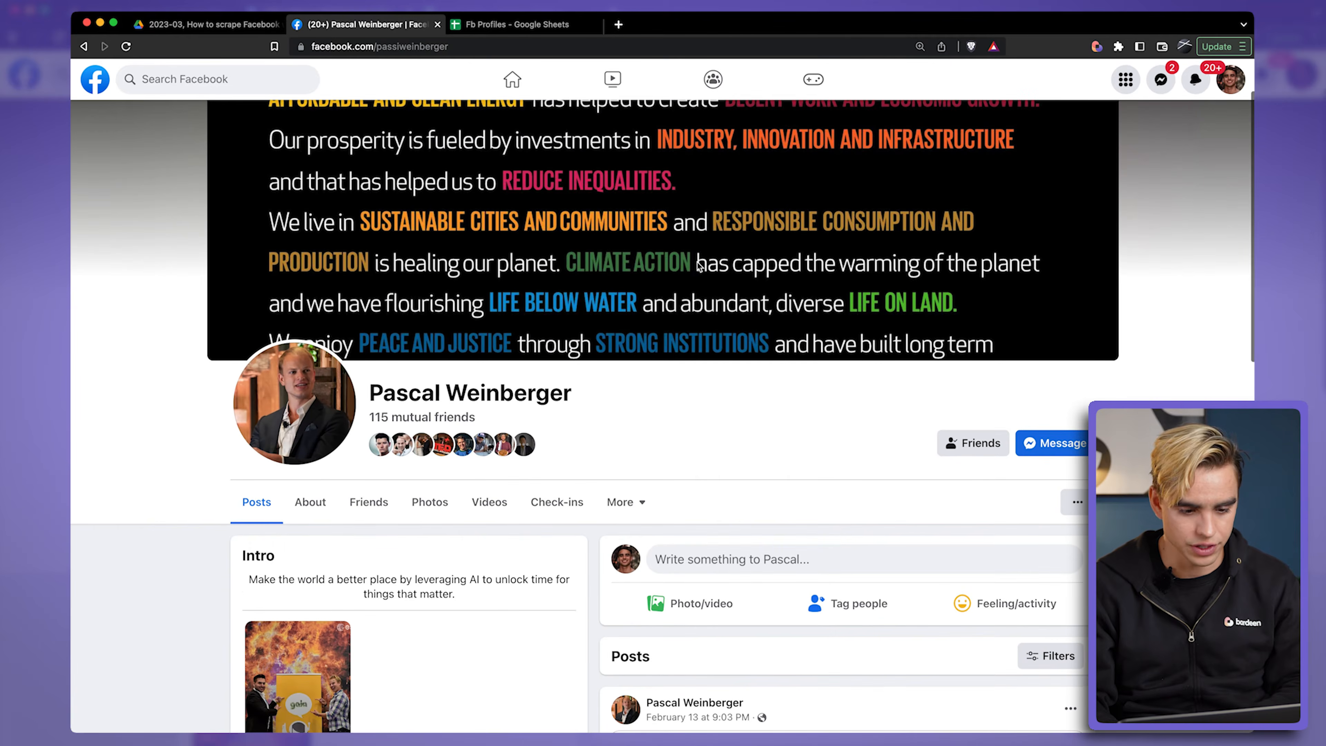
Step: Save this friend's profile to the existing Fb Profiles sheet with the same playbook, remembering the inputs, and view the sheet
{"action": "left_click", "coordinate": [1098, 47]}
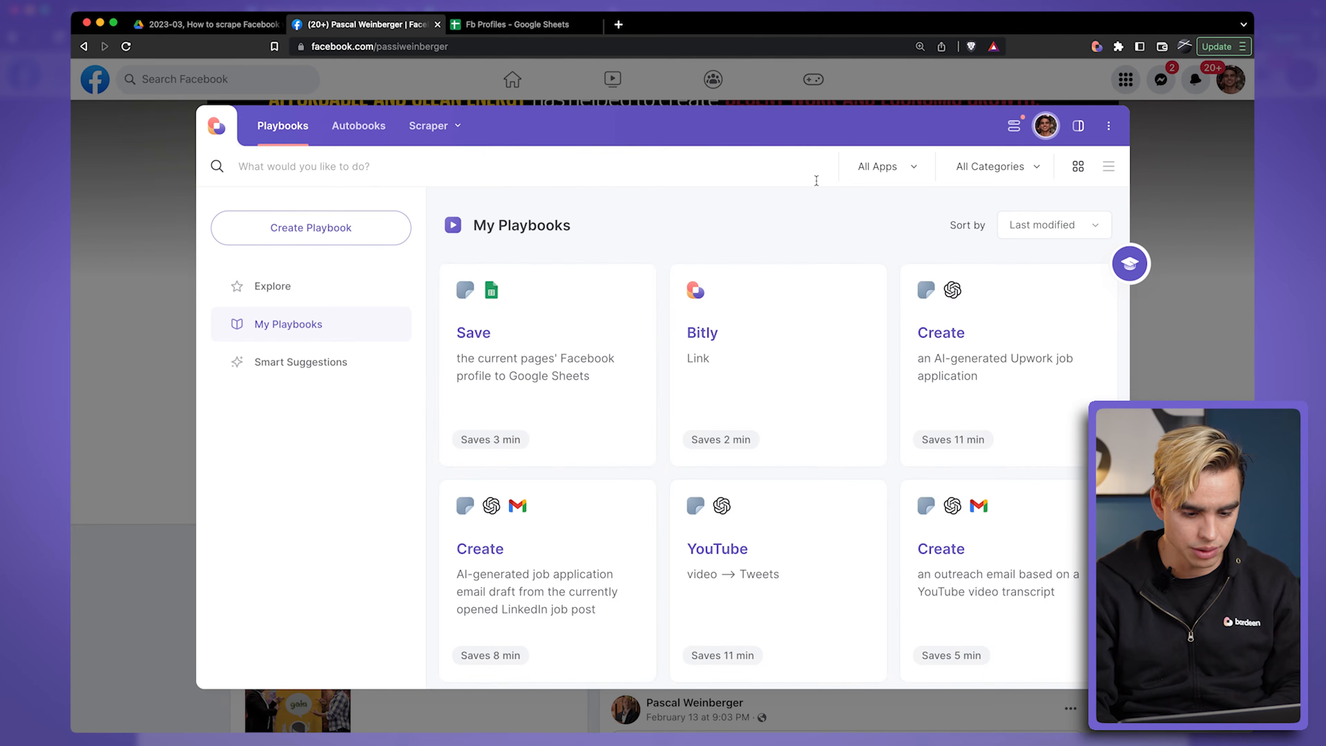
{"action": "left_click", "coordinate": [594, 337]}
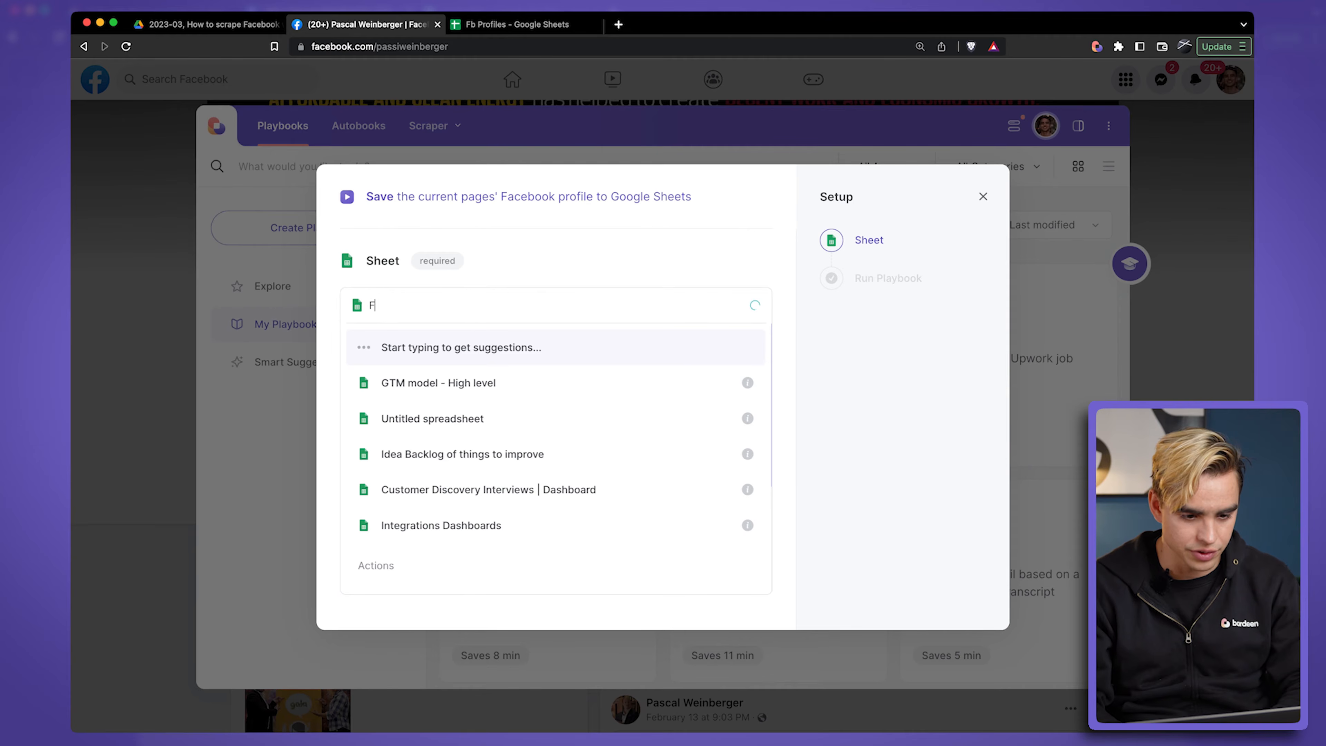
{"action": "type", "text": "Fb profiles"}
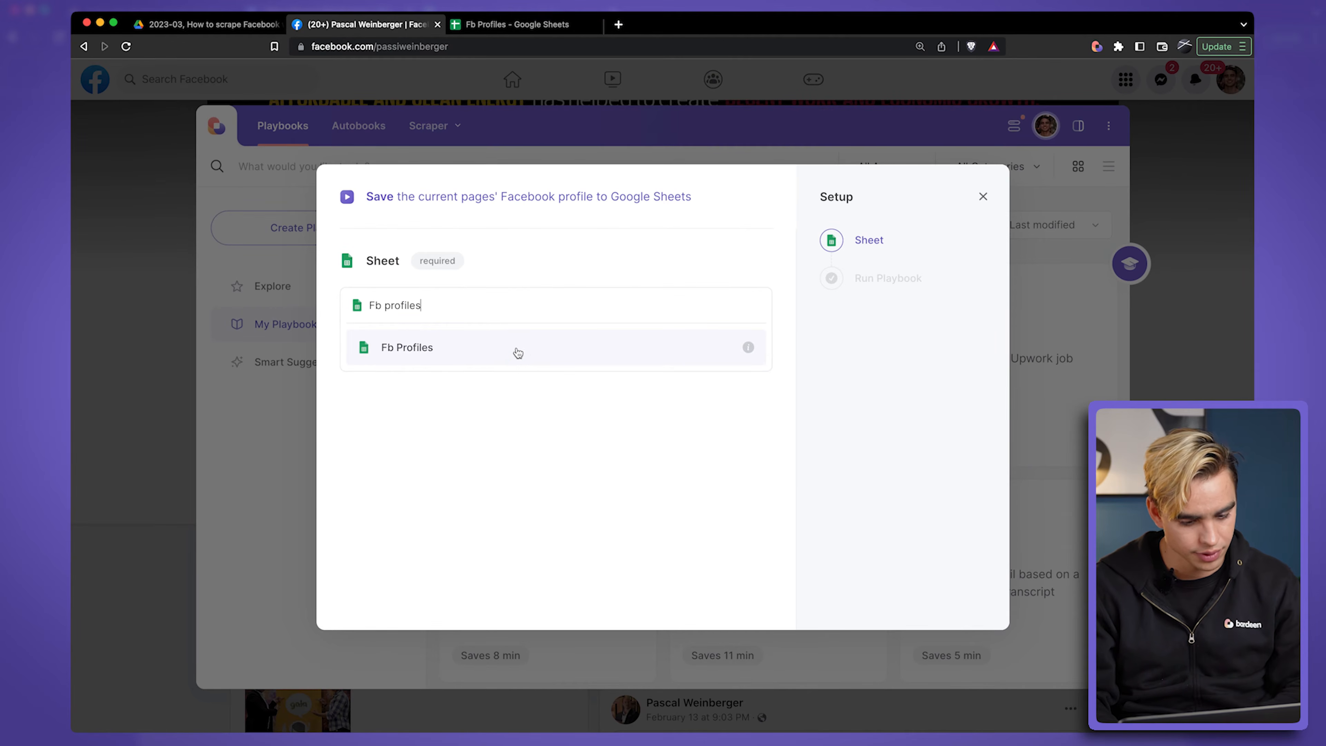
{"action": "left_click", "coordinate": [518, 349]}
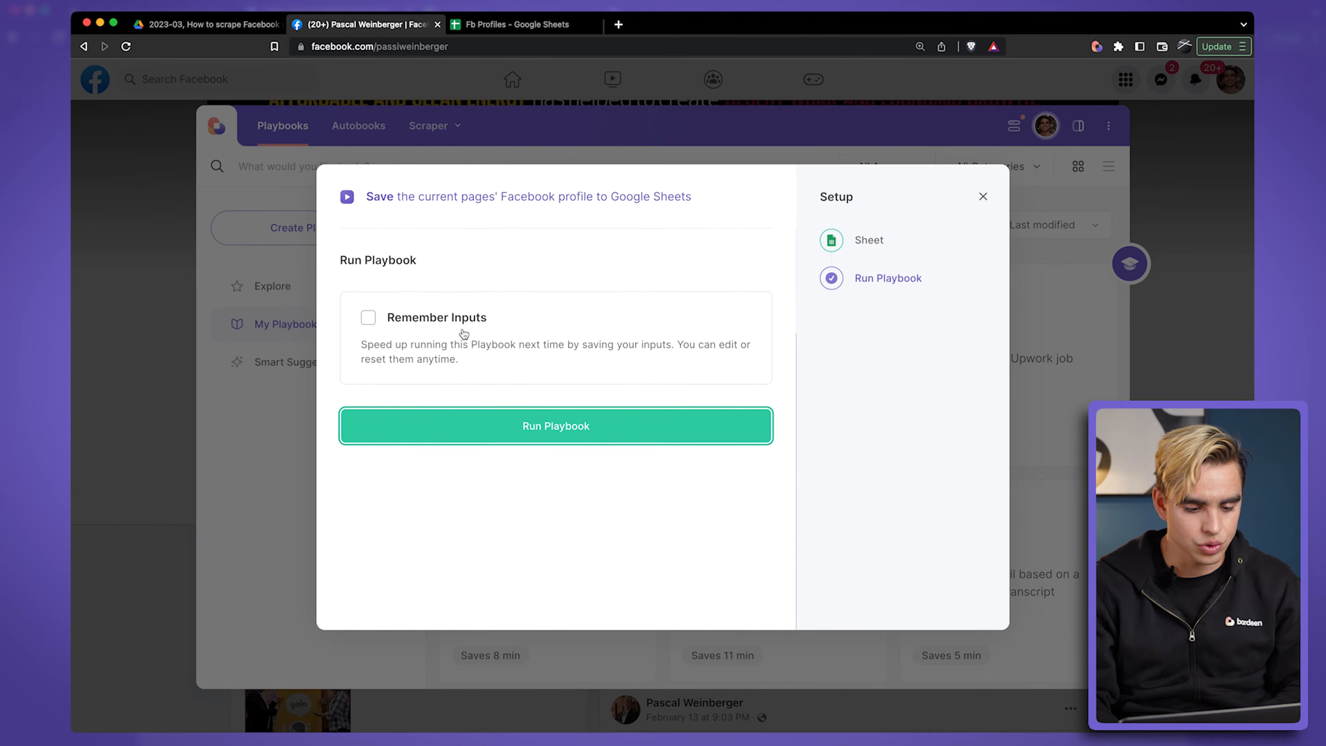
{"action": "left_click", "coordinate": [457, 325]}
{"action": "left_click", "coordinate": [563, 486]}
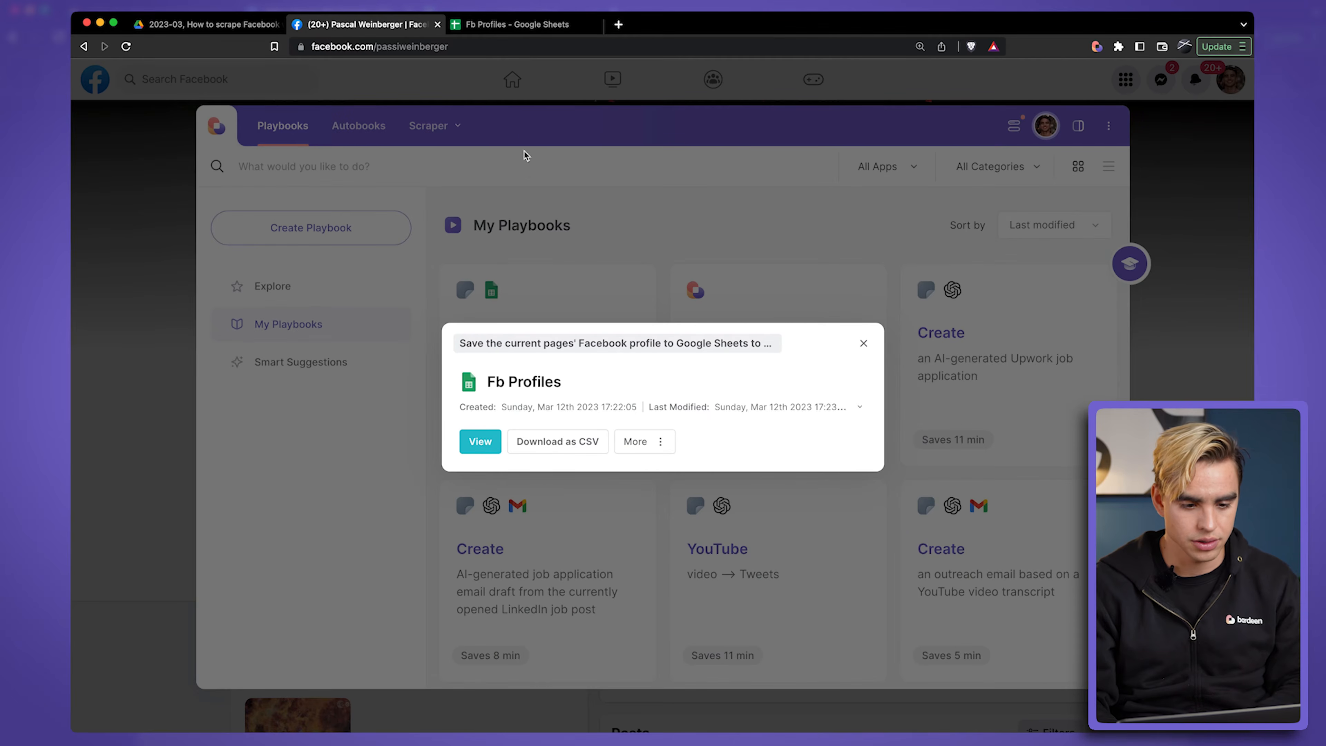
{"action": "left_click", "coordinate": [519, 28]}
{"action": "left_click", "coordinate": [135, 195]}
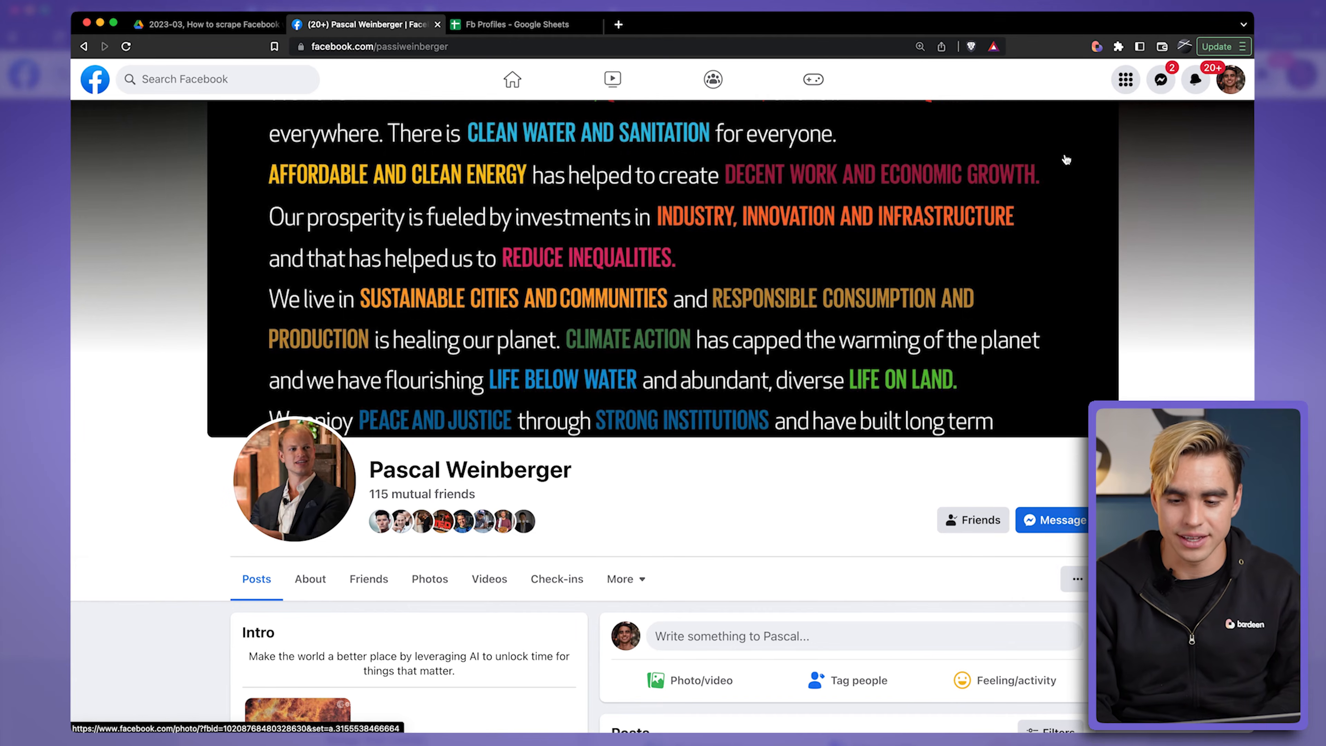
Step: Open the playbook that saves the current page's Facebook profile to Google Sheets in Builder
{"action": "left_click", "coordinate": [1097, 47]}
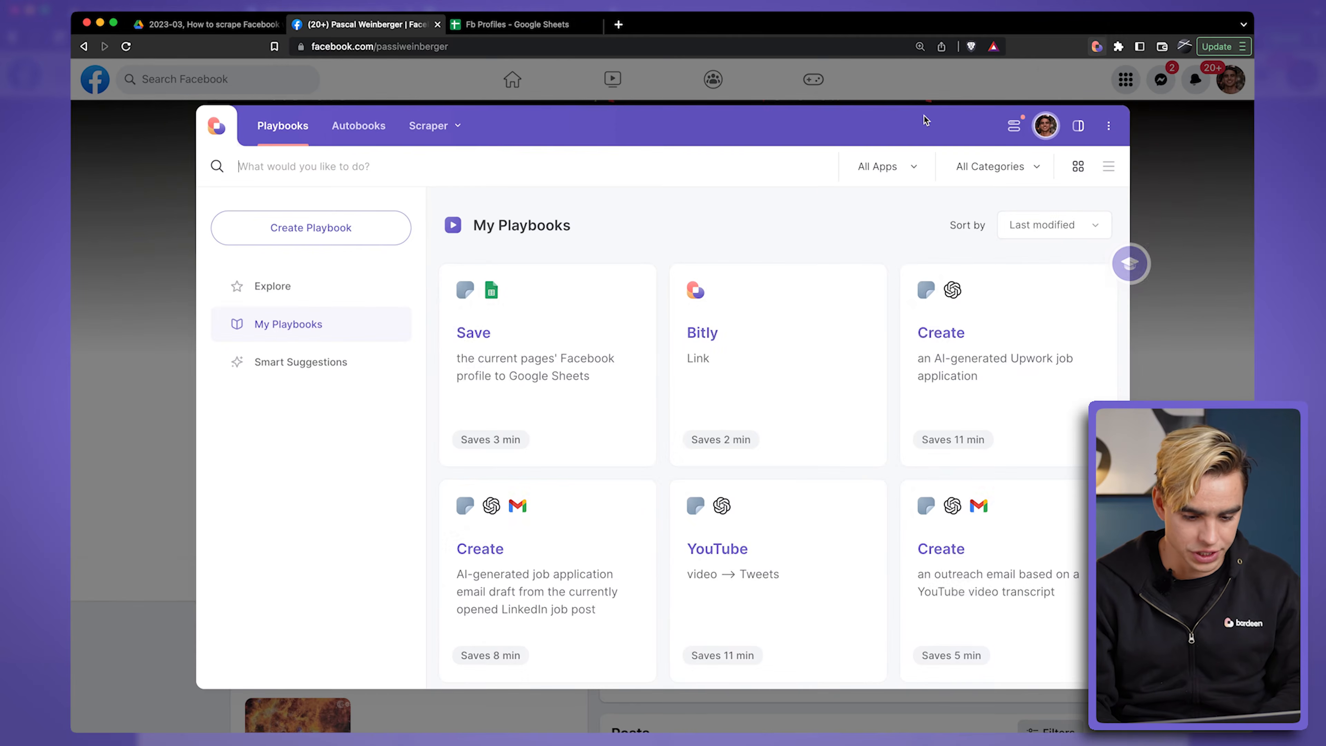
{"action": "left_click", "coordinate": [631, 291]}
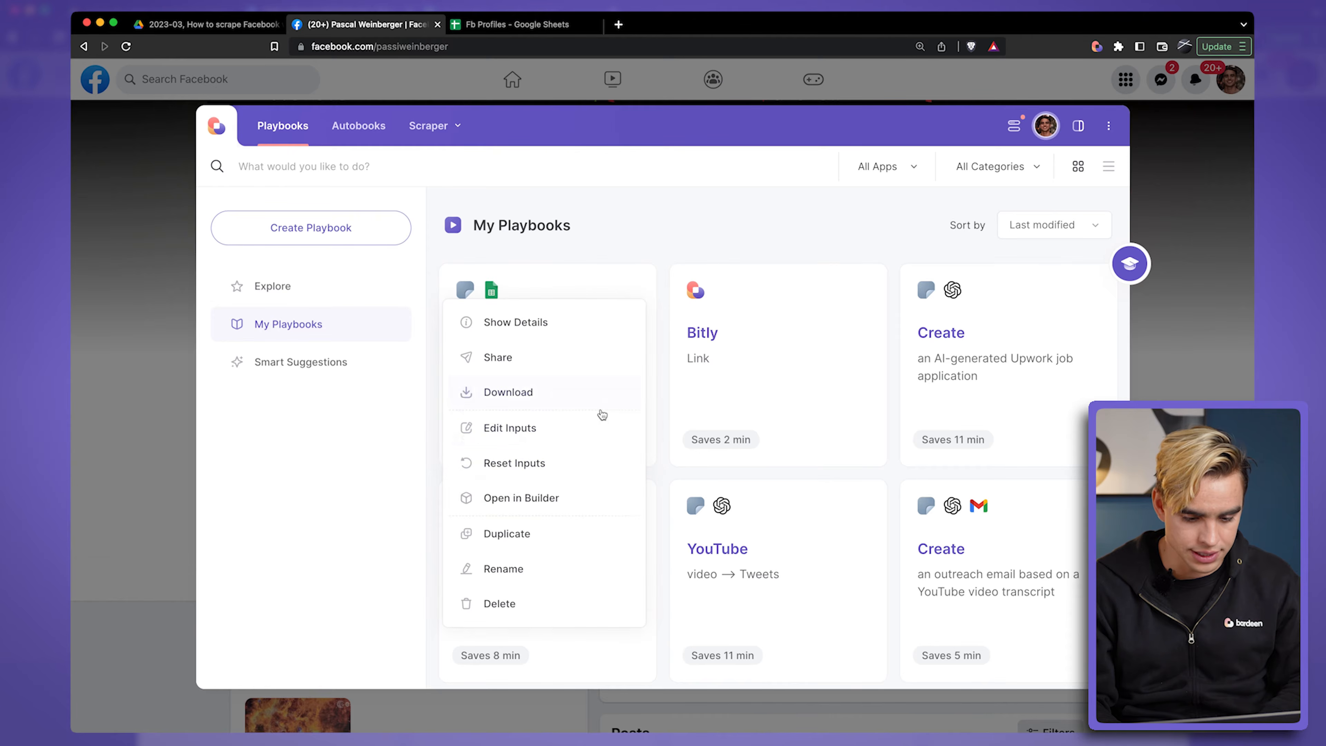
{"action": "left_click", "coordinate": [598, 495]}
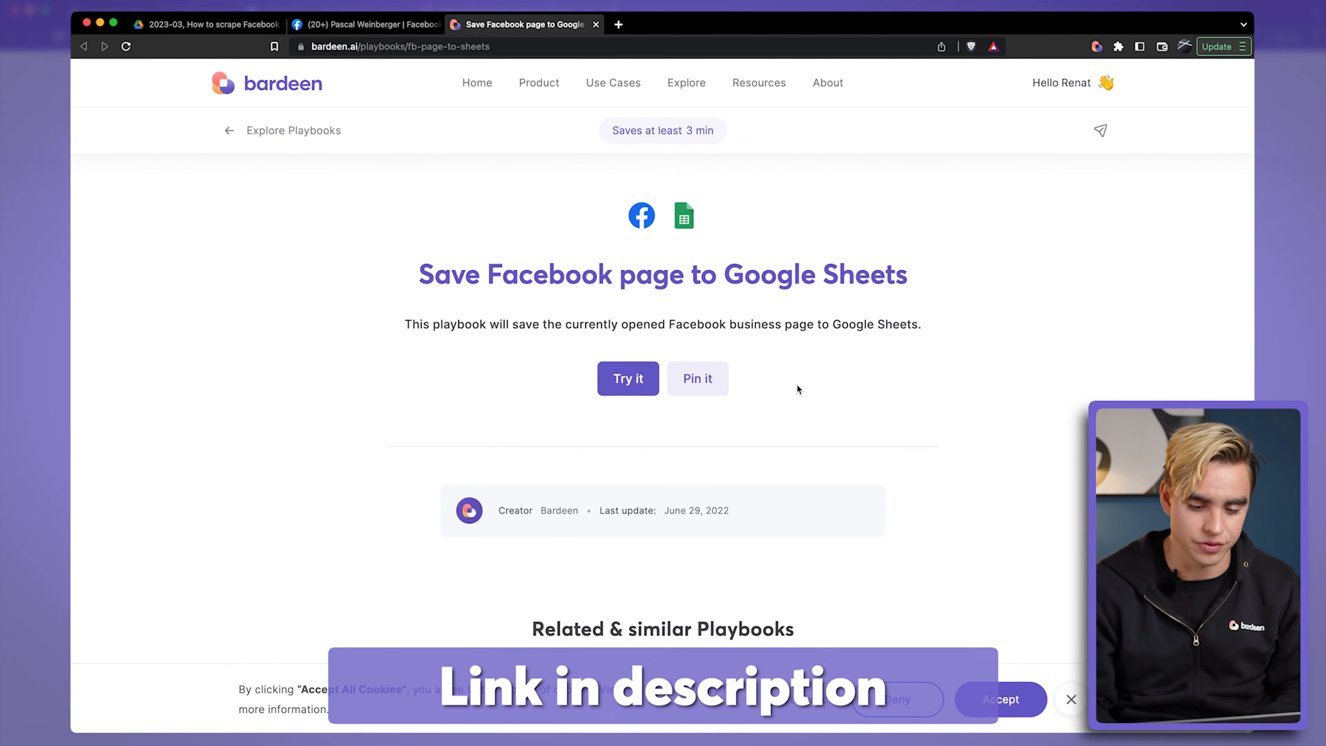
Step: Pin the Save Facebook page to Google Sheets playbook and open the Bardeen page on Facebook from the recent searches
{"action": "left_click", "coordinate": [699, 388]}
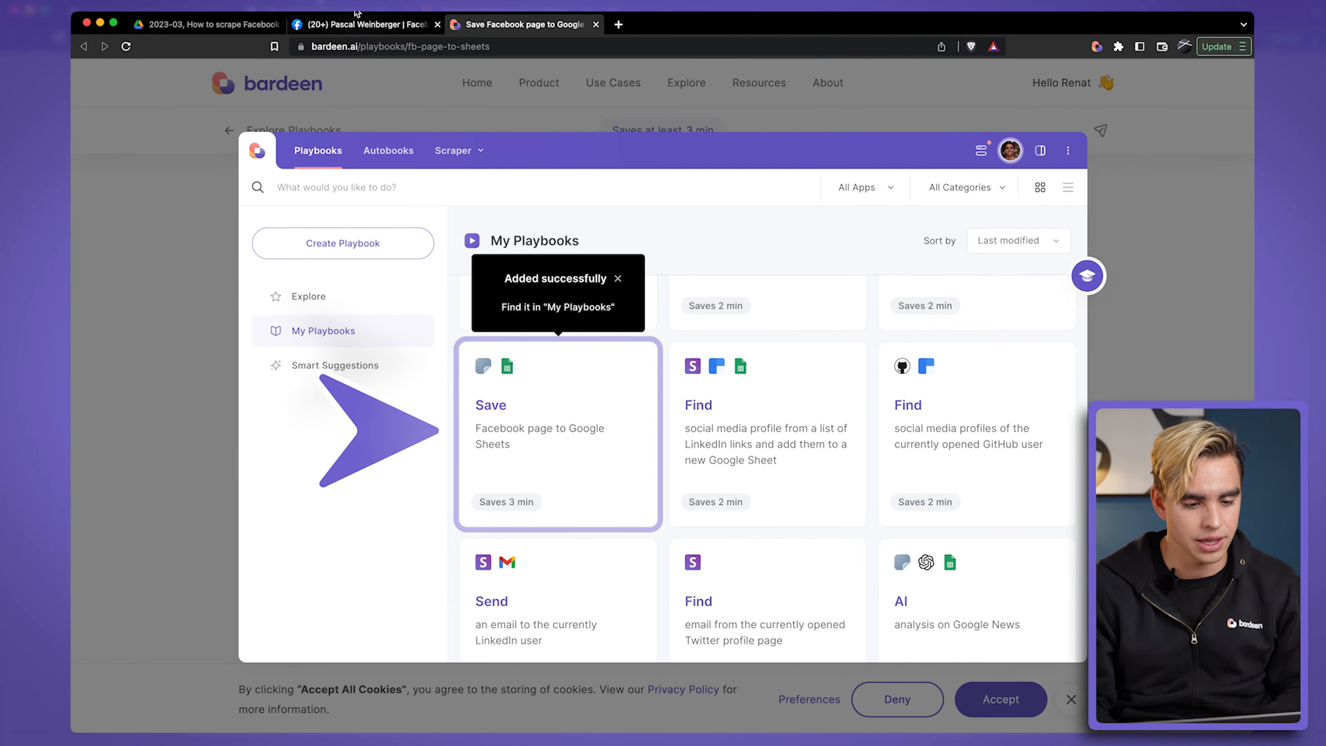
{"action": "left_click", "coordinate": [367, 26]}
{"action": "left_click", "coordinate": [176, 77]}
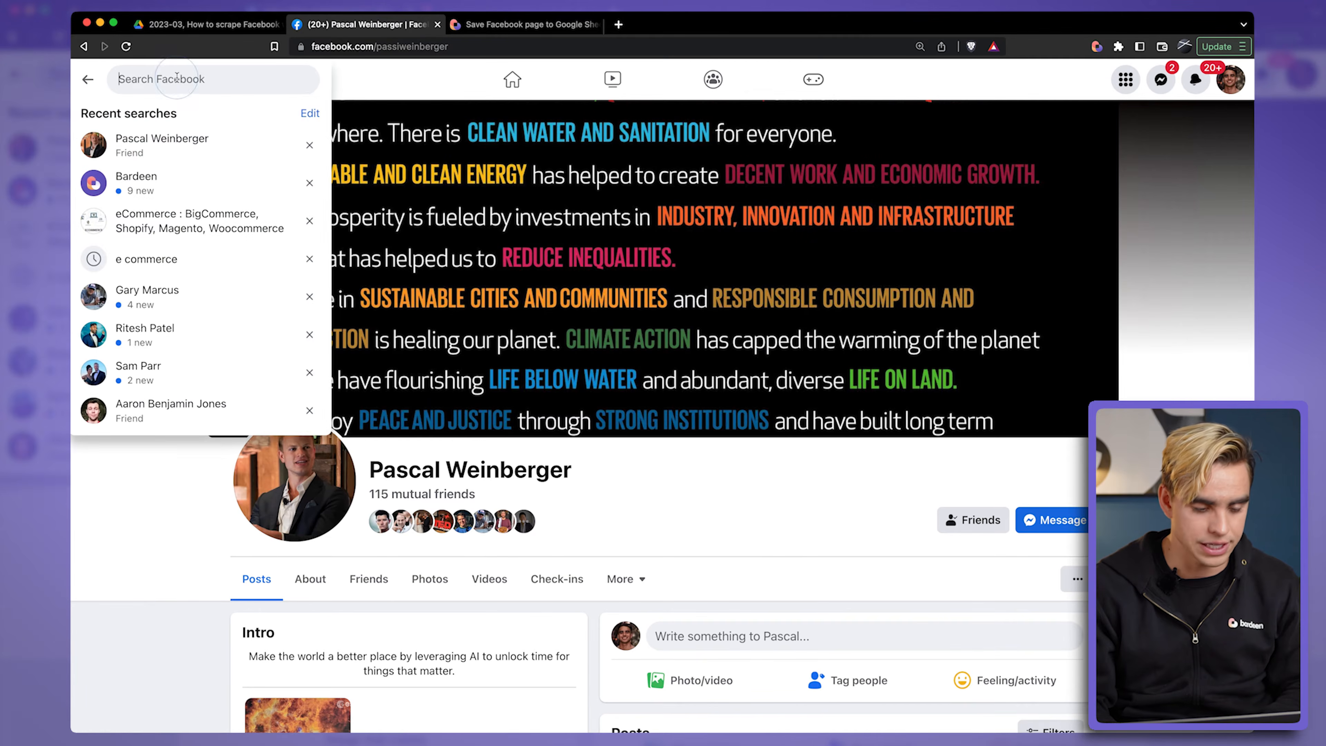
{"action": "left_click", "coordinate": [201, 183]}
{"action": "scroll", "coordinate": [953, 465], "scroll_direction": "down", "scroll_amount": 4}
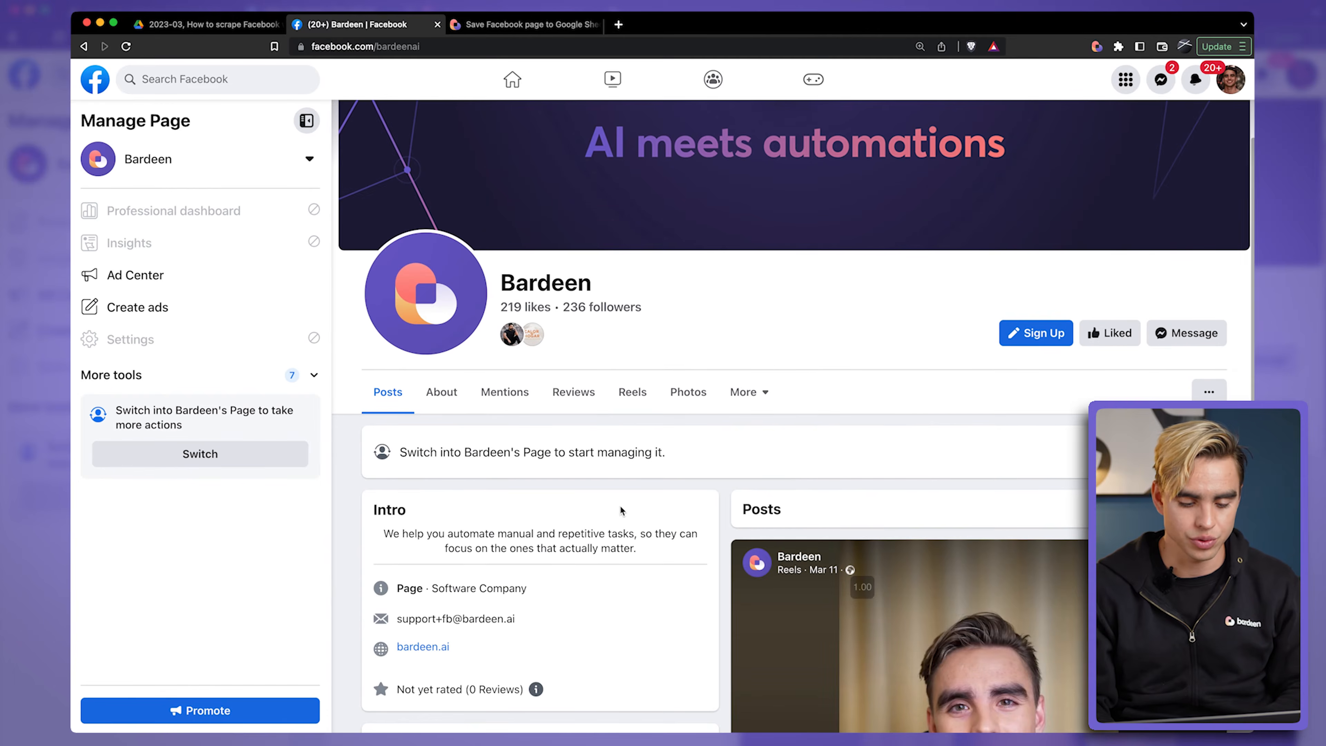
Step: Run the Save Facebook page to Google Sheets playbook with a new sheet named FB Pages Demo and view the resulting sheet
{"action": "left_click", "coordinate": [1098, 48]}
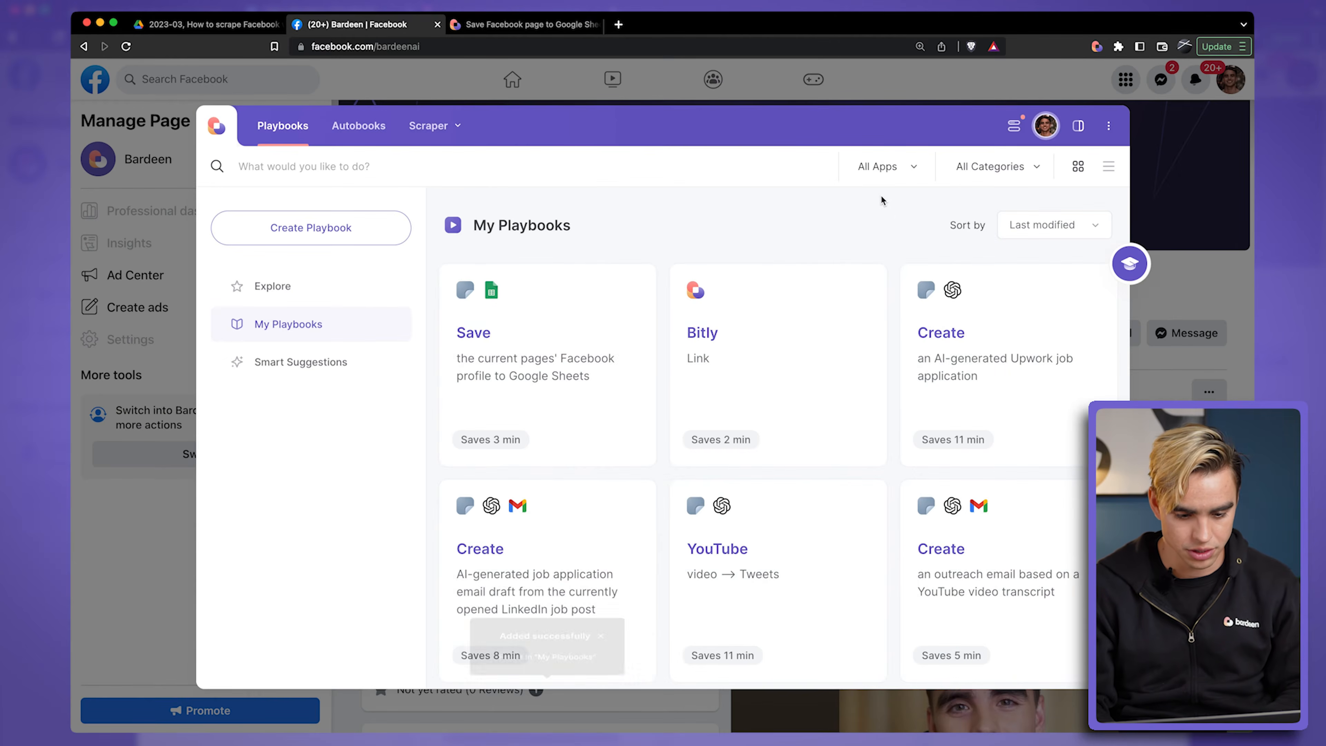
{"action": "scroll", "coordinate": [595, 536], "scroll_direction": "down", "scroll_amount": 3}
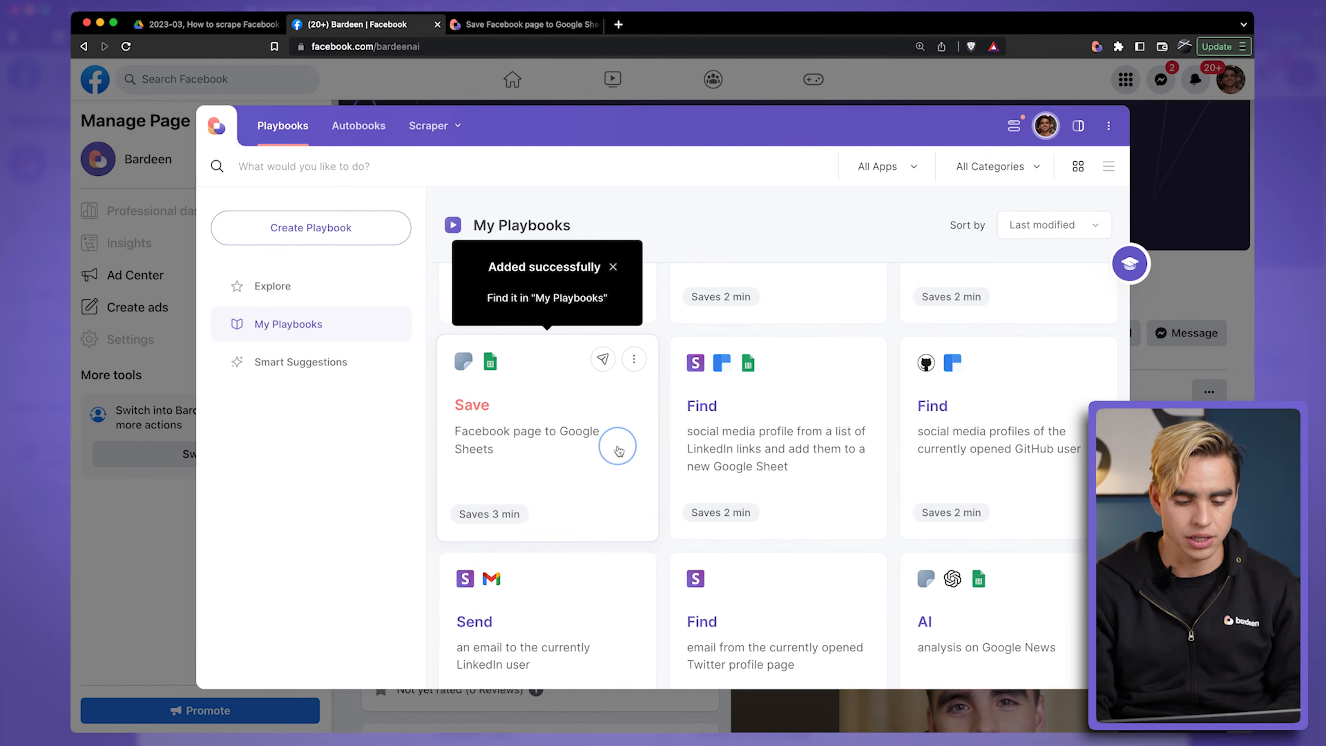
{"action": "left_click", "coordinate": [617, 447]}
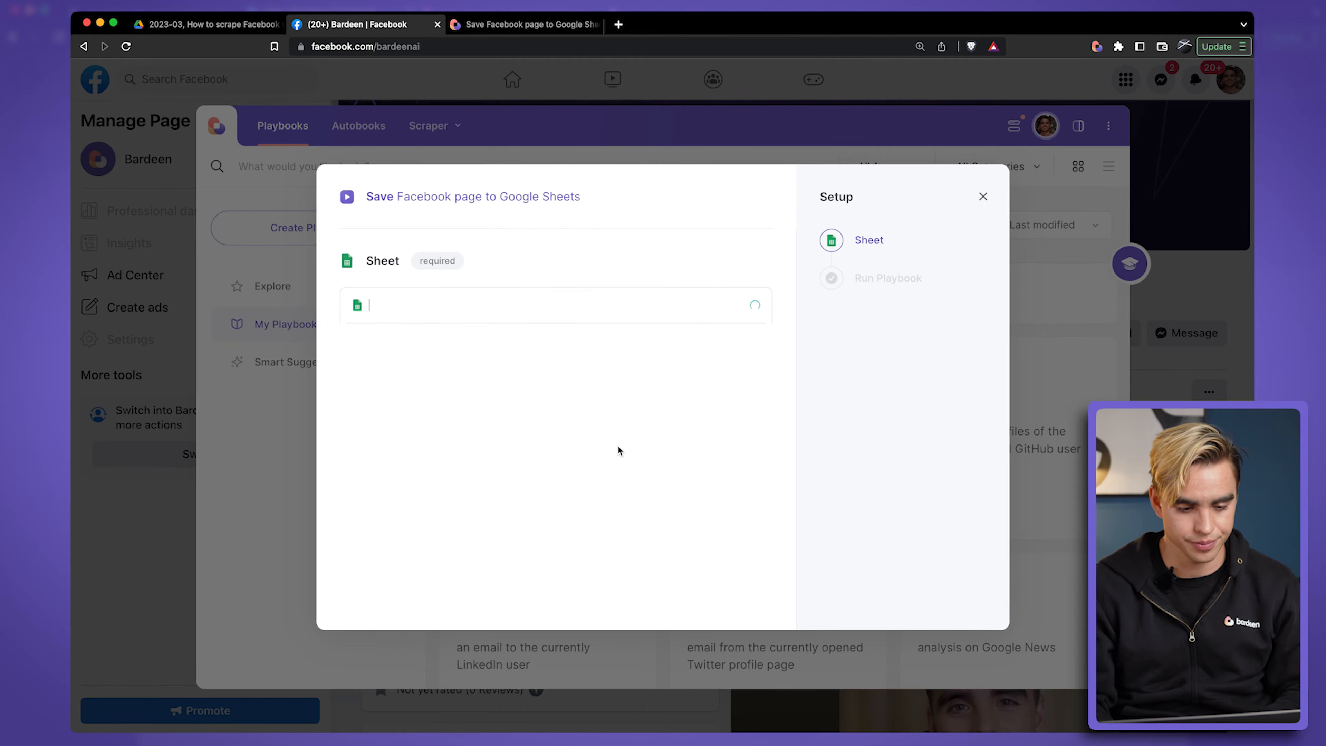
{"action": "left_click", "coordinate": [500, 314]}
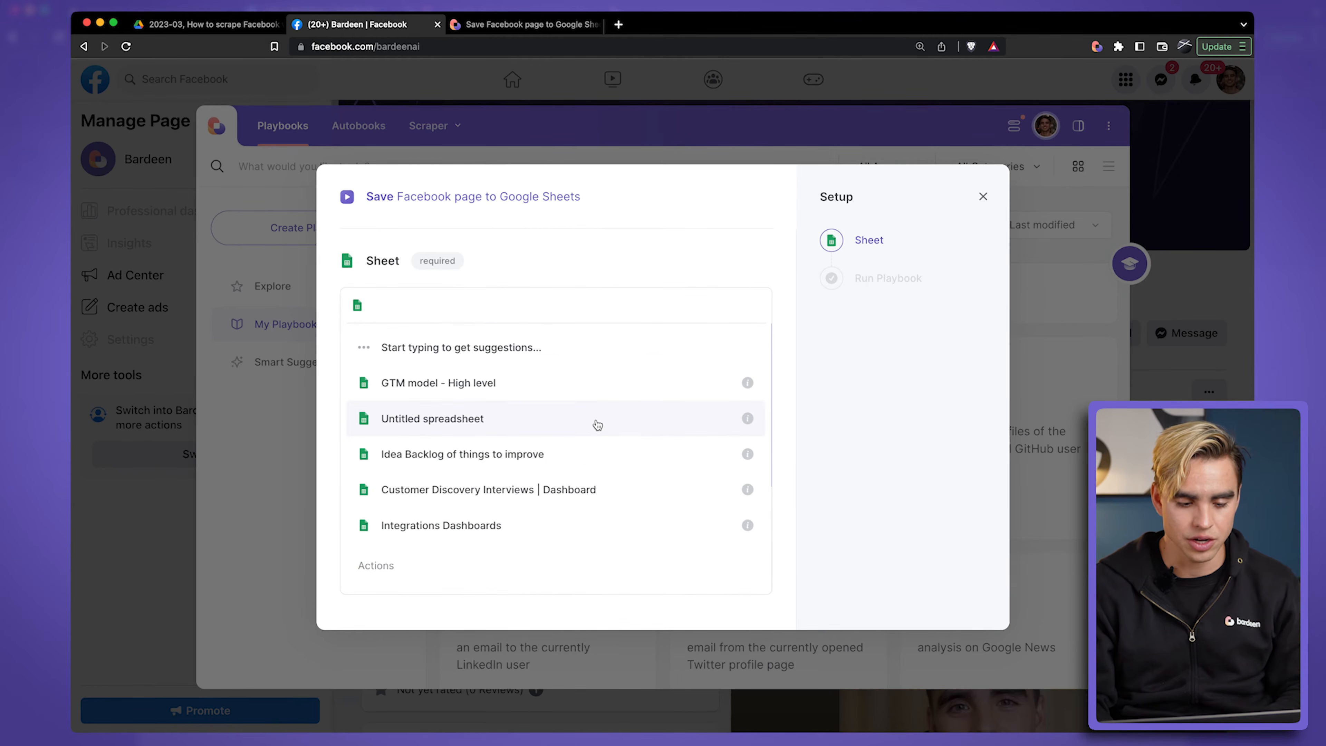
{"action": "scroll", "coordinate": [597, 424], "scroll_direction": "down", "scroll_amount": 5}
{"action": "left_click", "coordinate": [589, 491]}
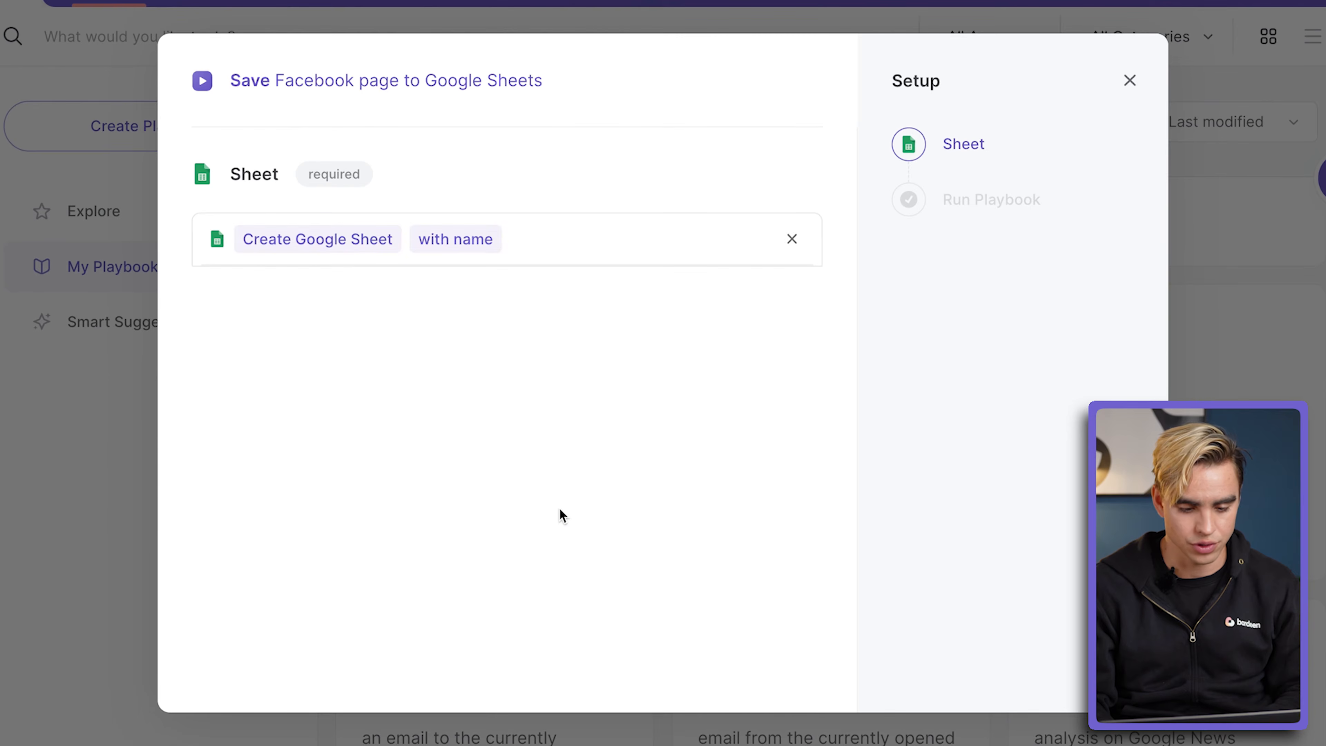
{"action": "type", "text": "FB Pages Demo"}
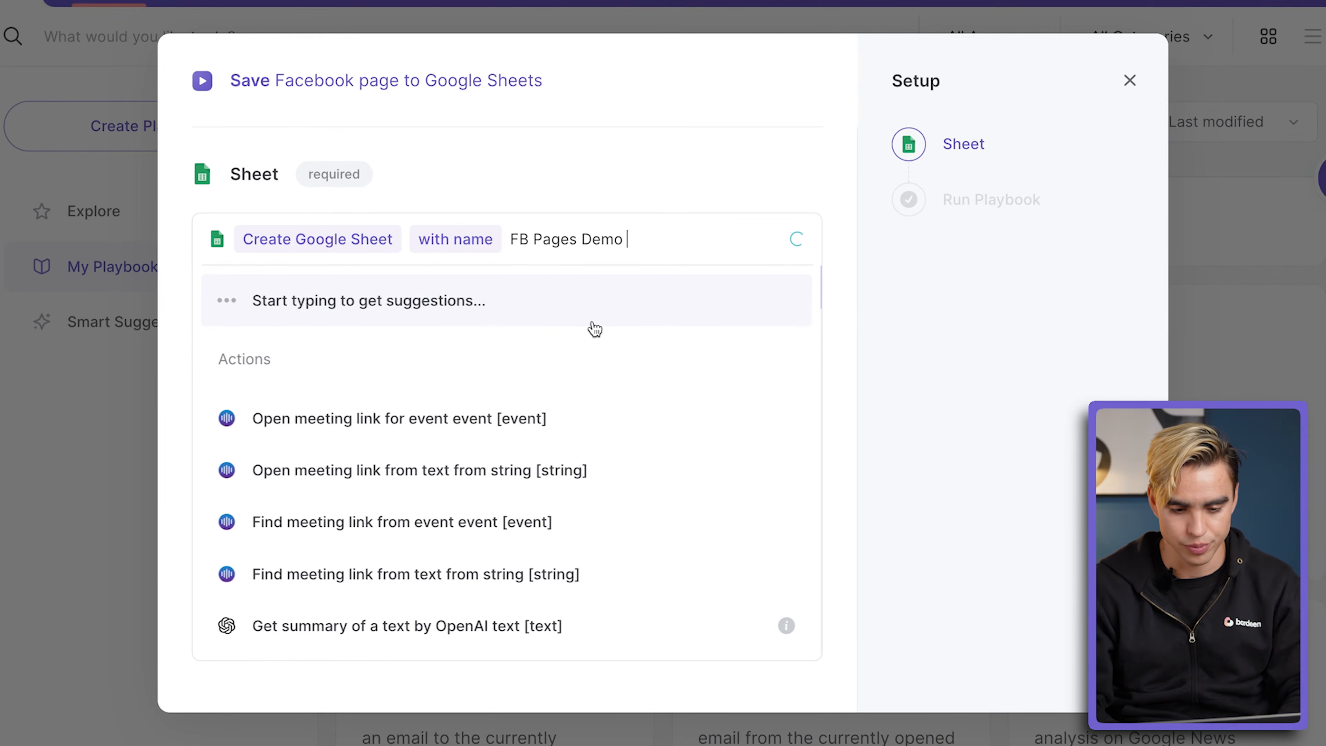
{"action": "left_click", "coordinate": [593, 320]}
{"action": "left_click", "coordinate": [604, 406]}
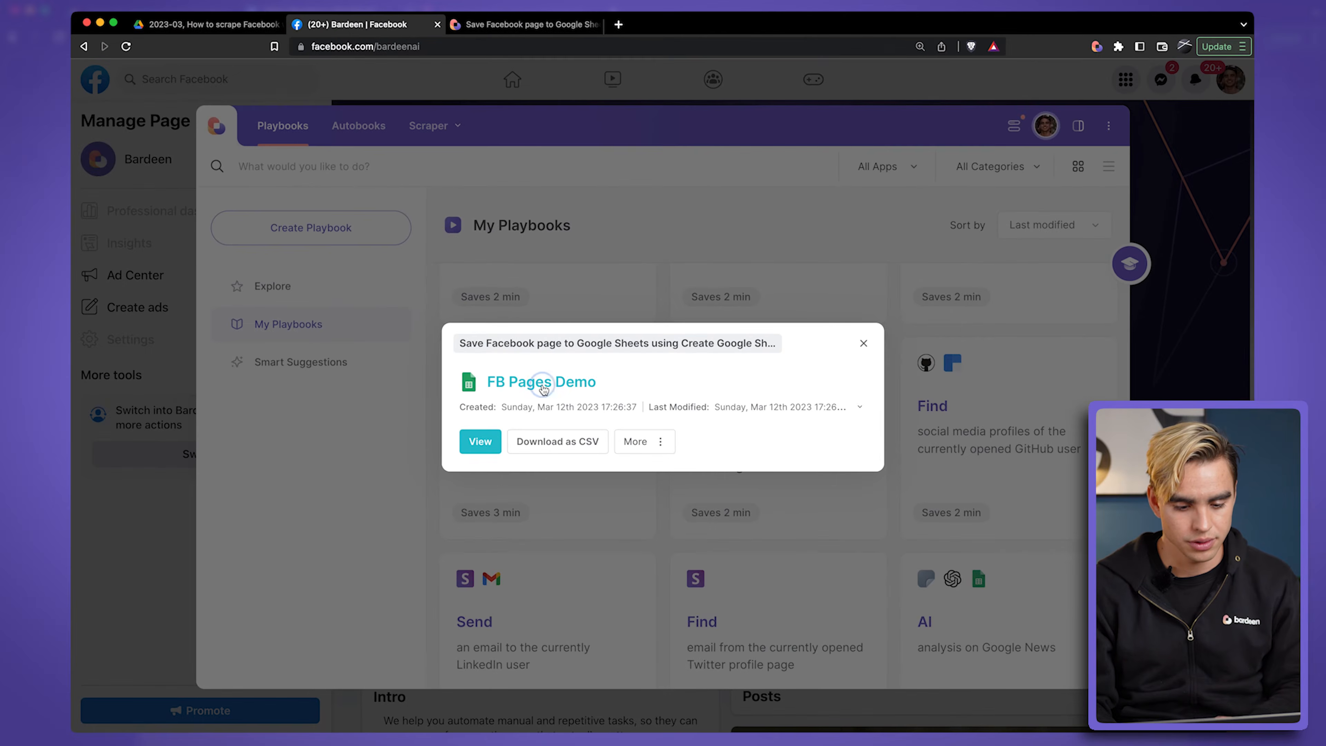
{"action": "left_click", "coordinate": [533, 433]}
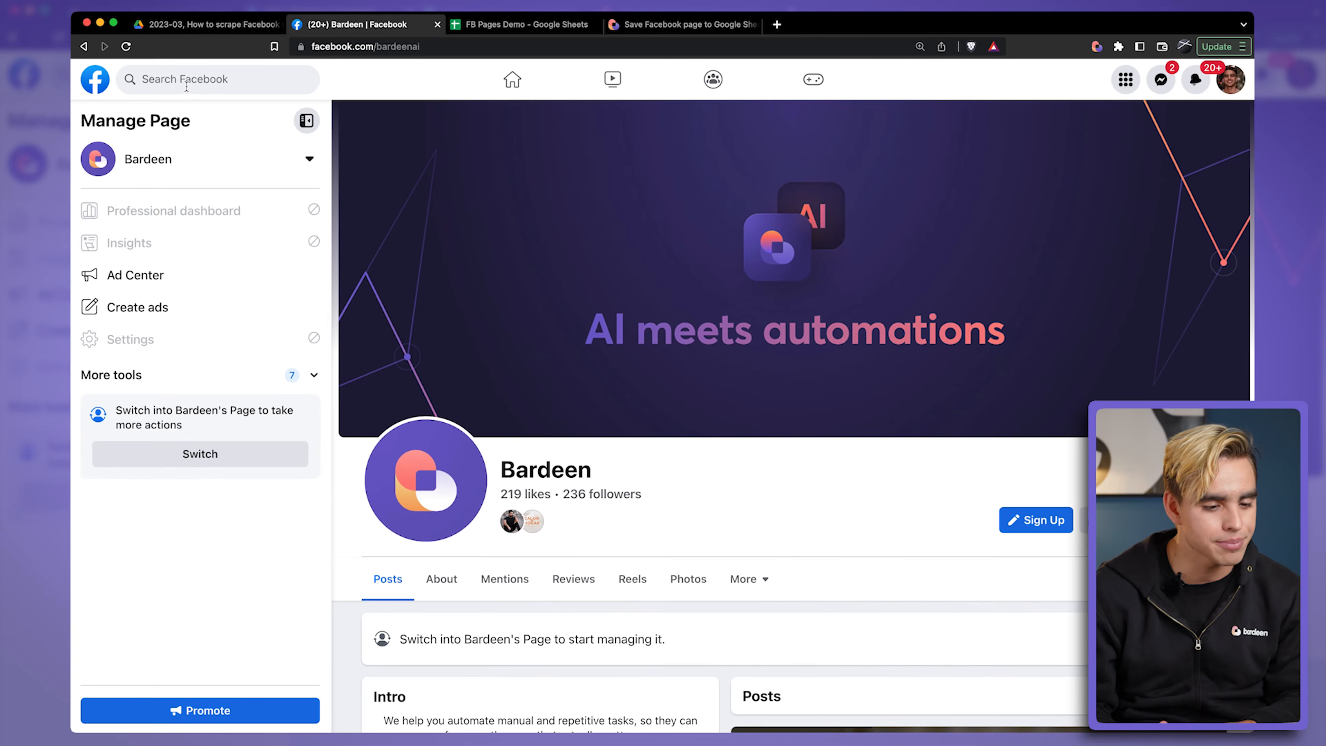
Step: Search Facebook for ecommerce and filter the results to Pages
{"action": "left_click", "coordinate": [186, 83]}
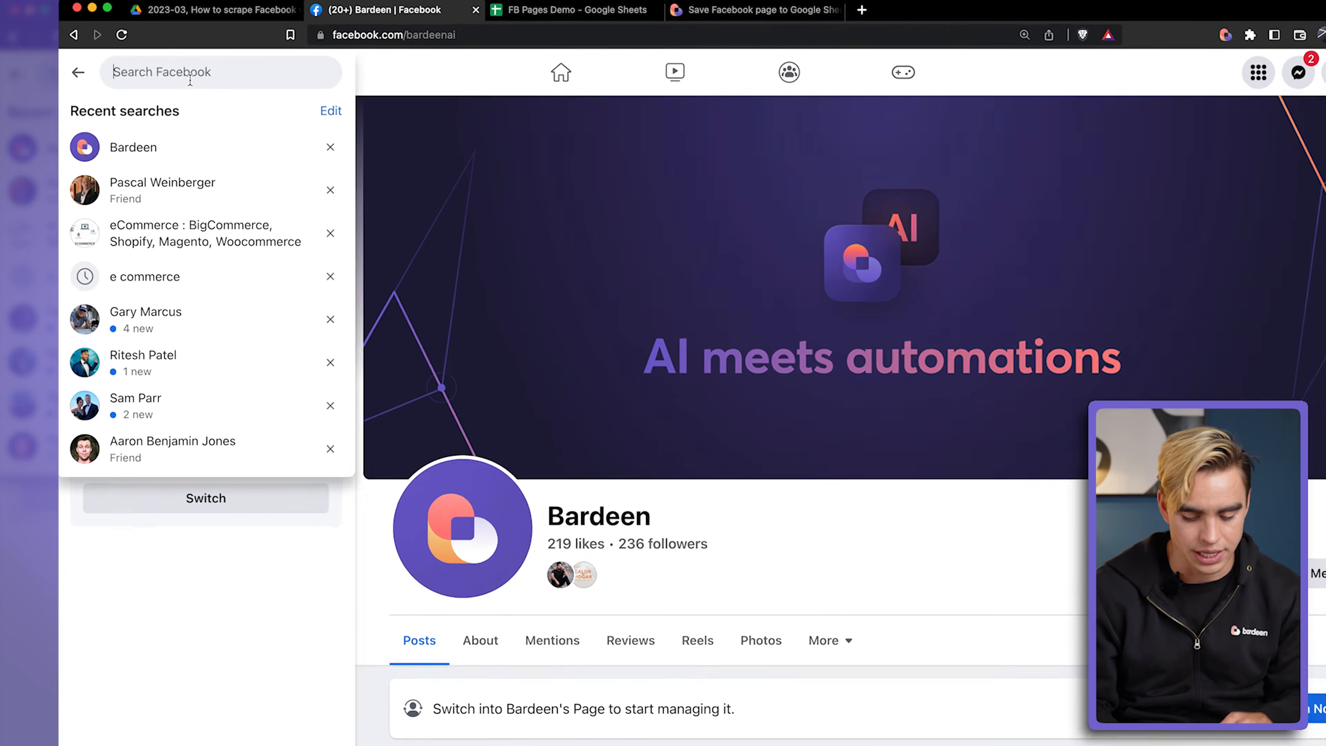
{"action": "type", "text": "ecoomer"}
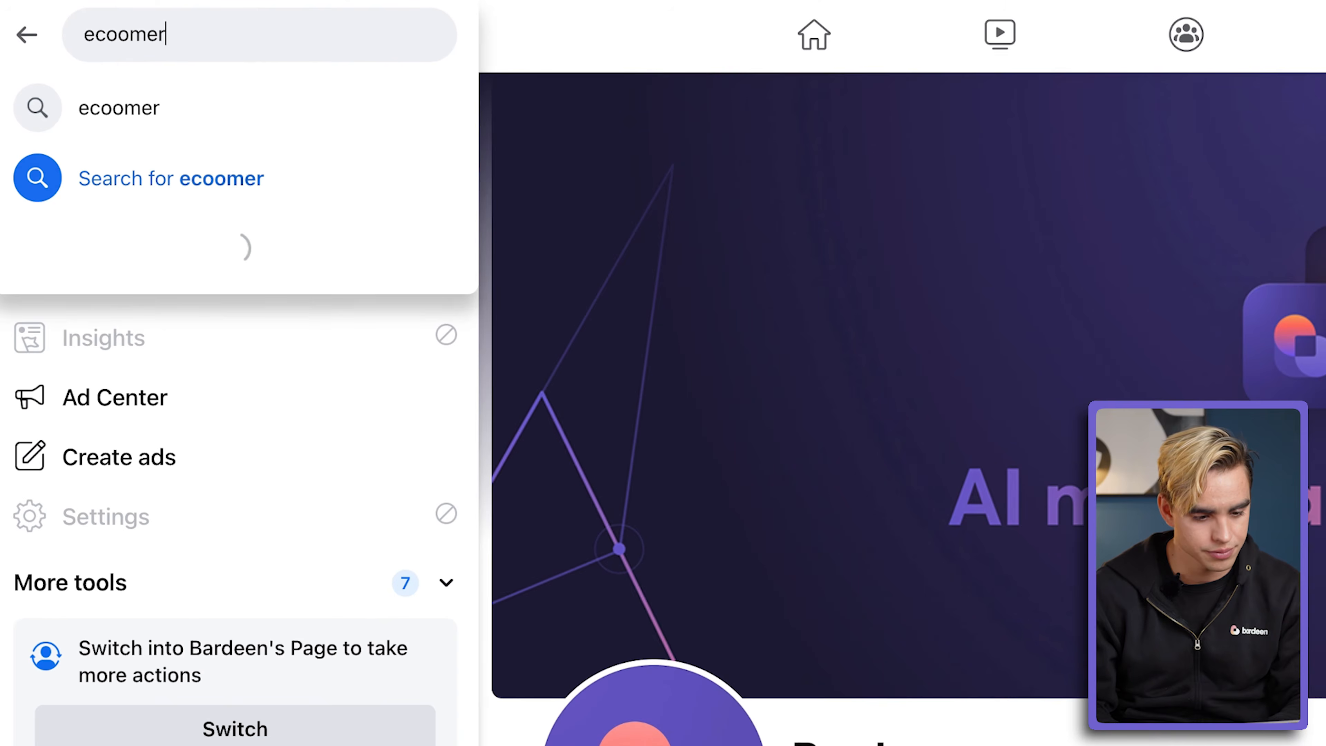
{"action": "type", "text": "ce"}
{"action": "left_click", "coordinate": [230, 115]}
{"action": "left_click", "coordinate": [226, 420]}
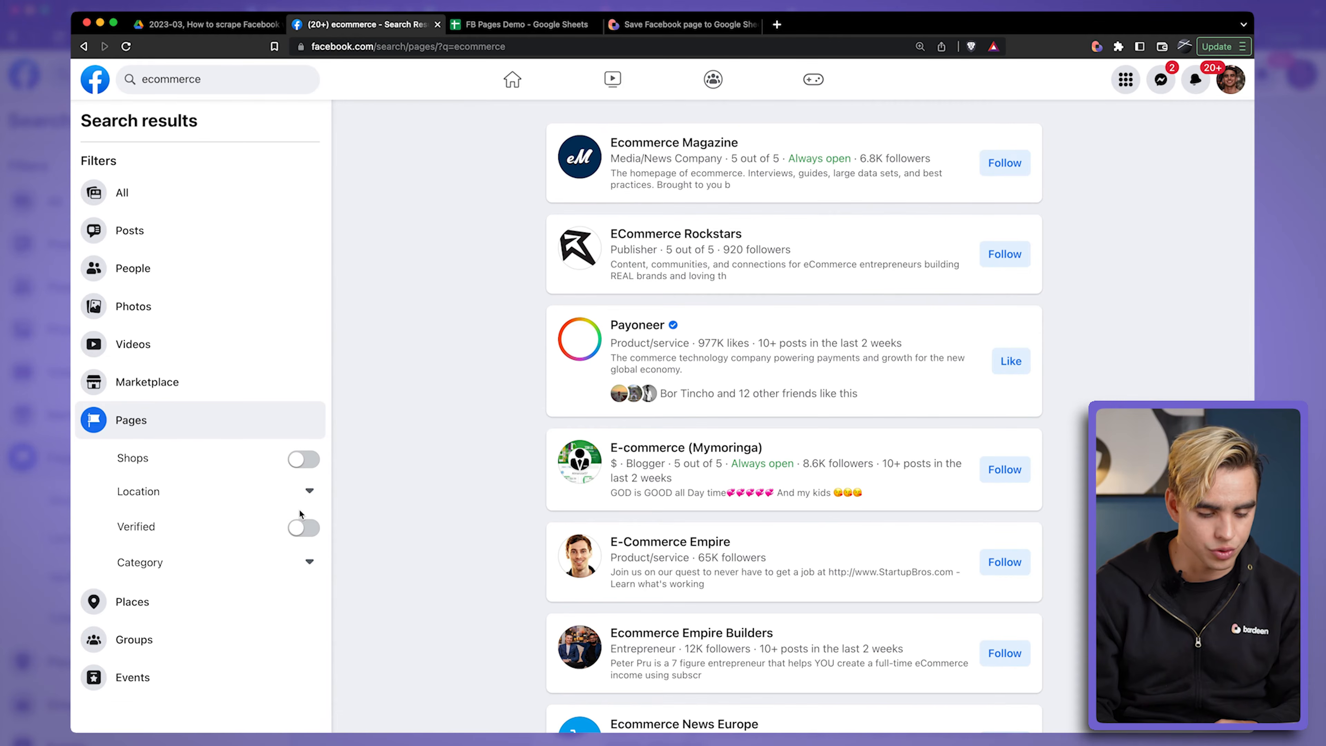
Step: Limit the ecommerce page results to verified pages and pin the Save Facebook pages from search to Google Sheets playbook
{"action": "left_click", "coordinate": [303, 528]}
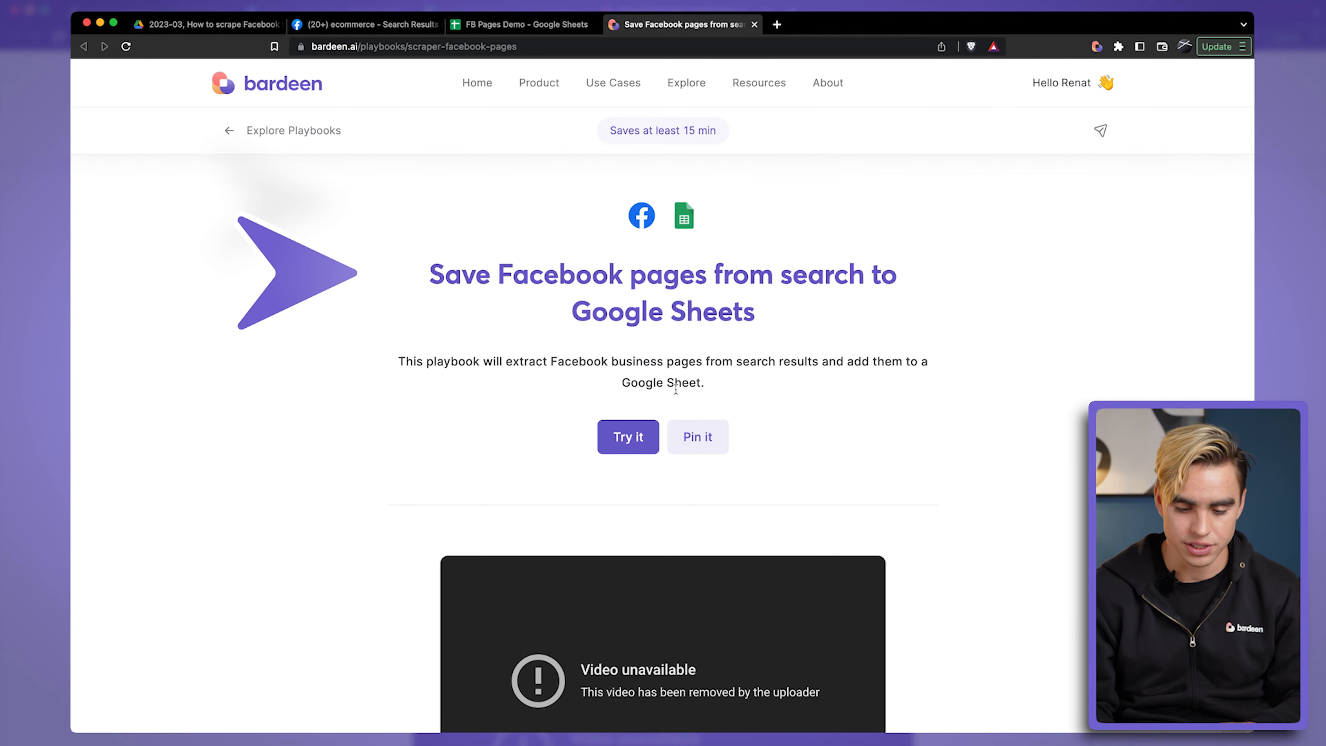
{"action": "left_click", "coordinate": [700, 437]}
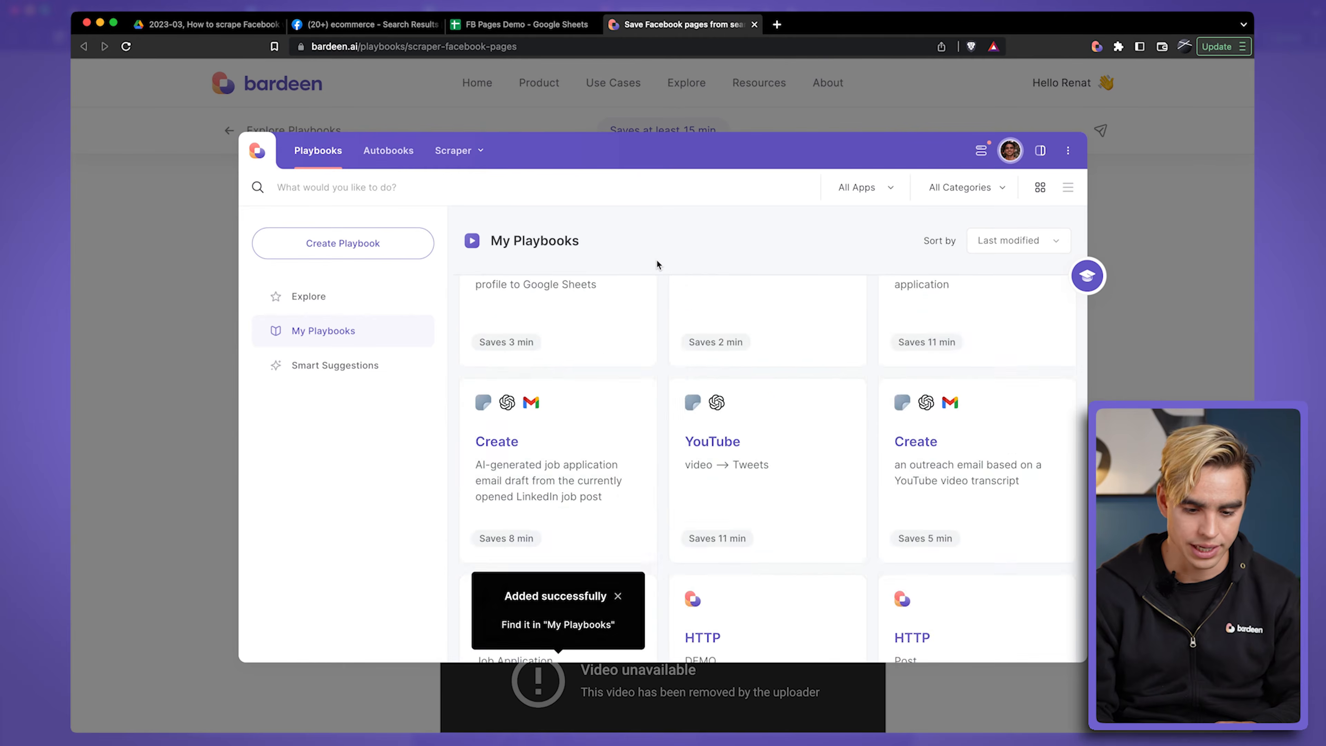
{"action": "left_click", "coordinate": [394, 28]}
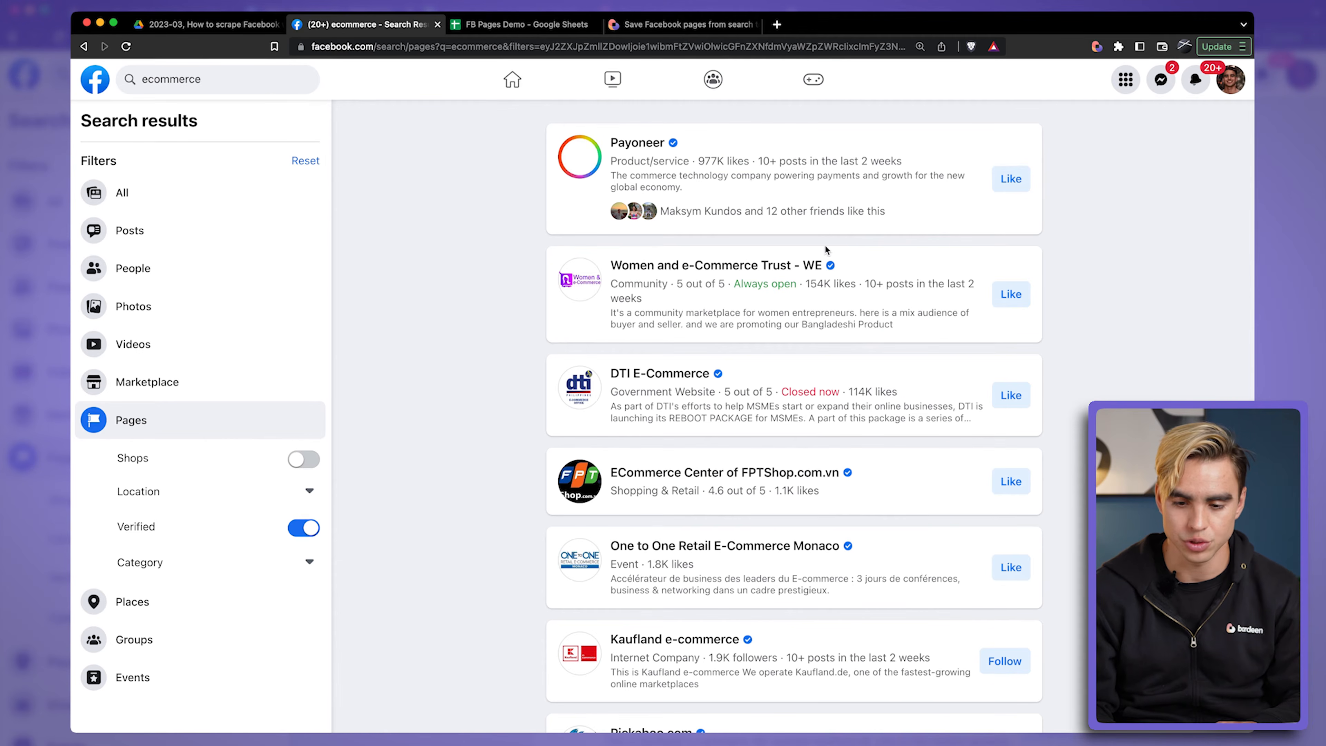
Step: Open Bardeen in sidebar view over the Facebook results and start the Save Facebook pages from search to Google Sheets playbook
{"action": "left_click", "coordinate": [1097, 47]}
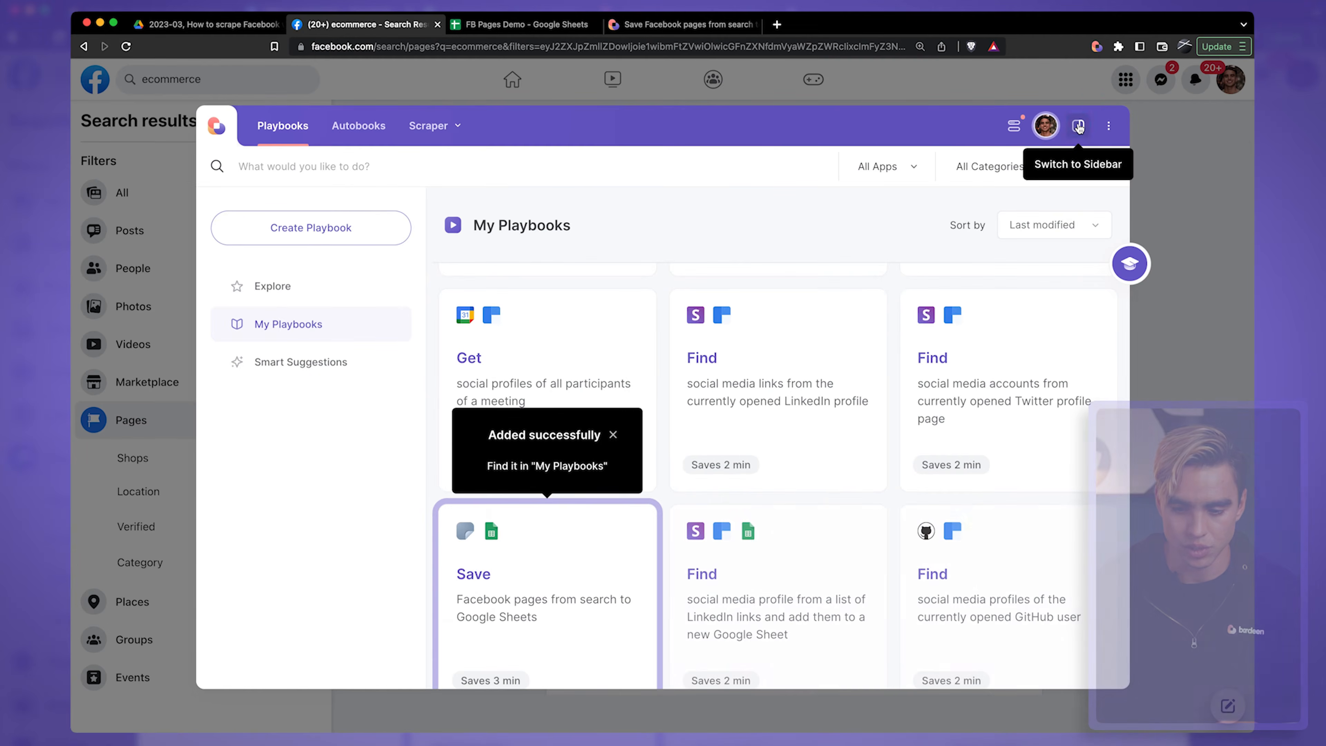
{"action": "left_click", "coordinate": [1077, 127]}
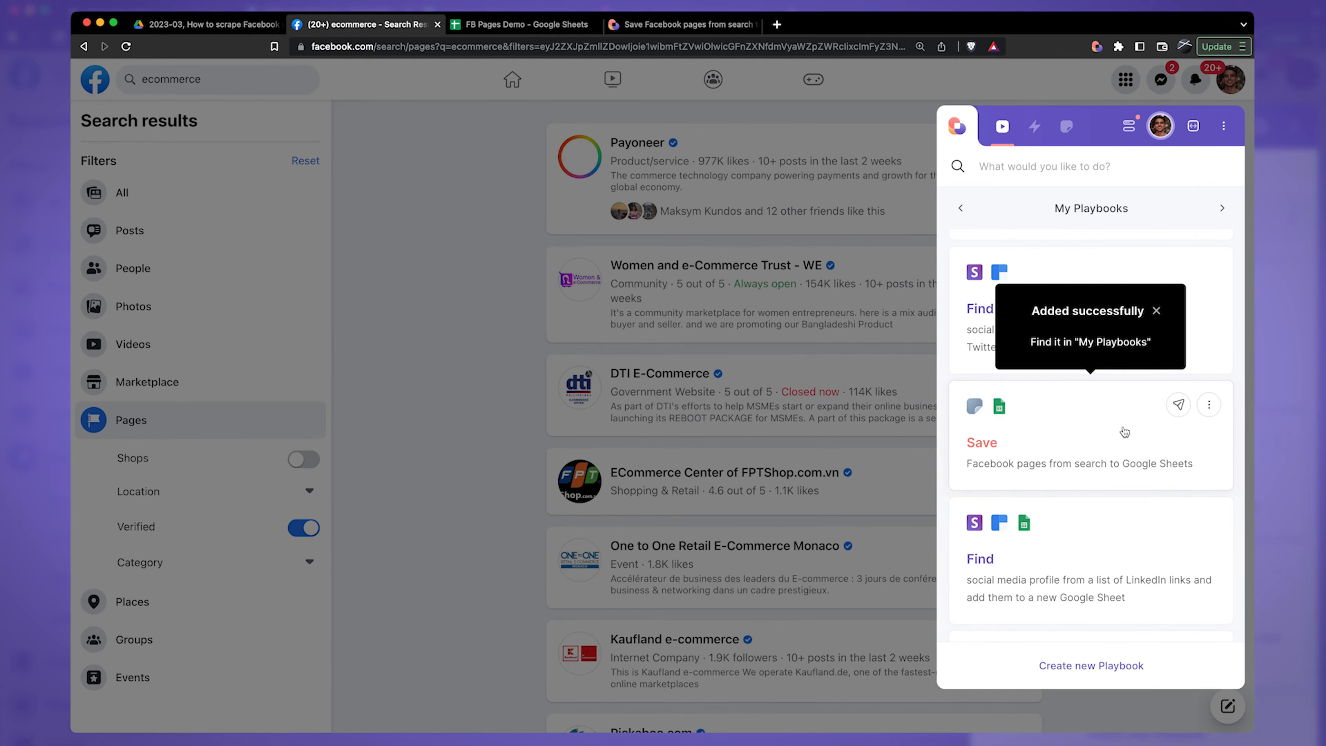
{"action": "left_click", "coordinate": [1074, 445]}
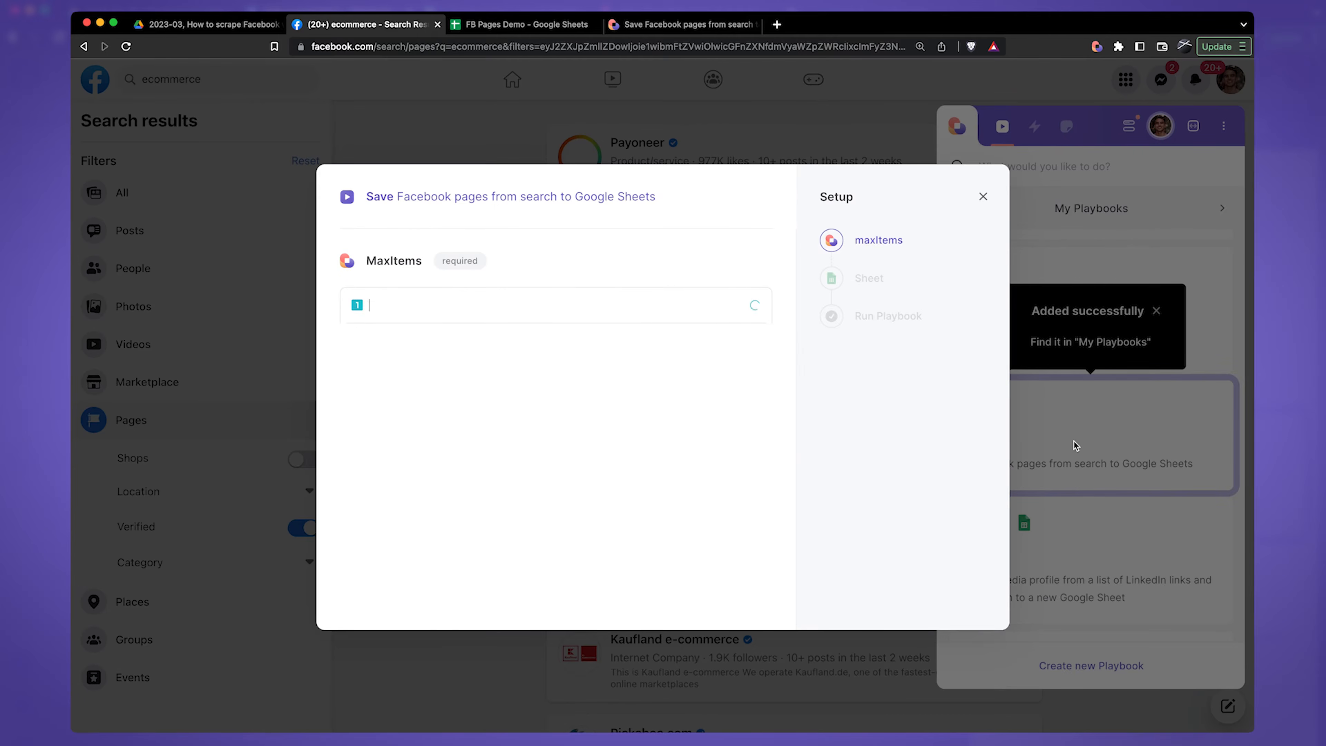
Step: Set the playbook's MaxItems to 5 and choose the existing FB Pages Demo spreadsheet as its sheet
{"action": "left_click", "coordinate": [393, 282]}
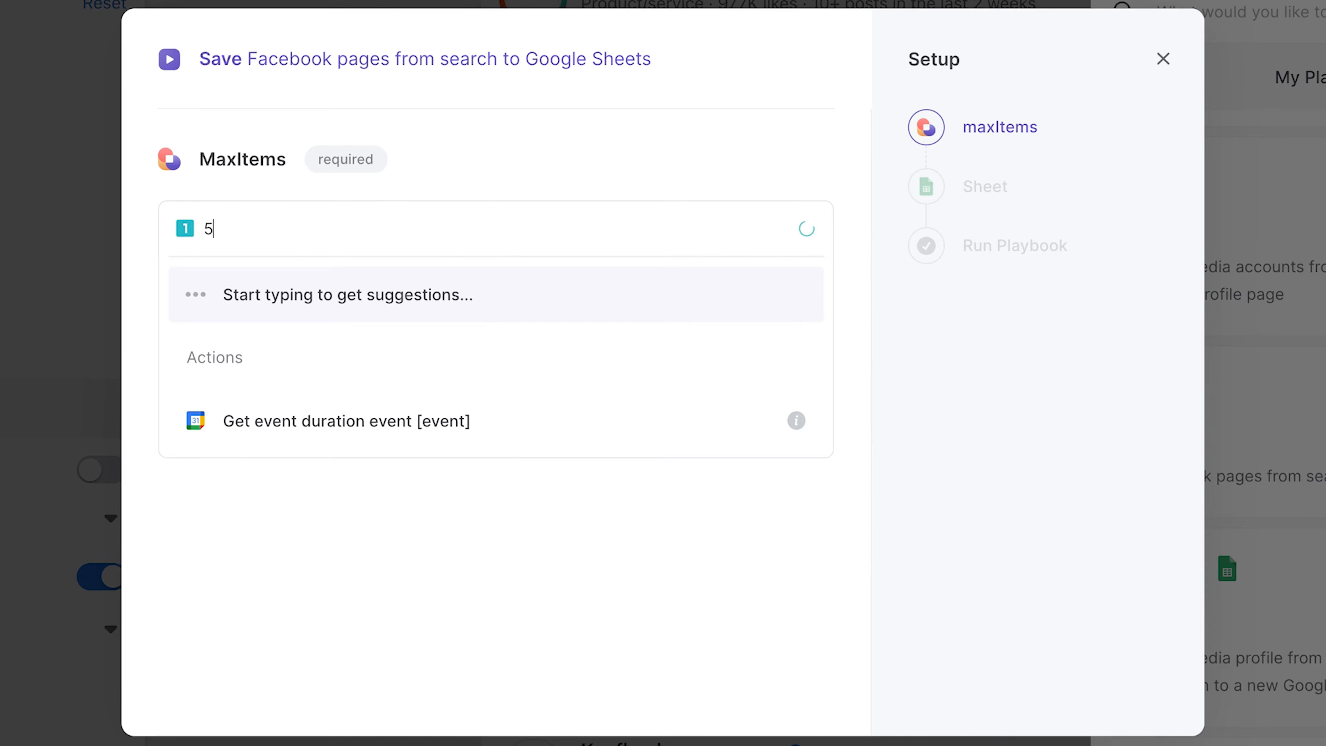
{"action": "left_click", "coordinate": [321, 289]}
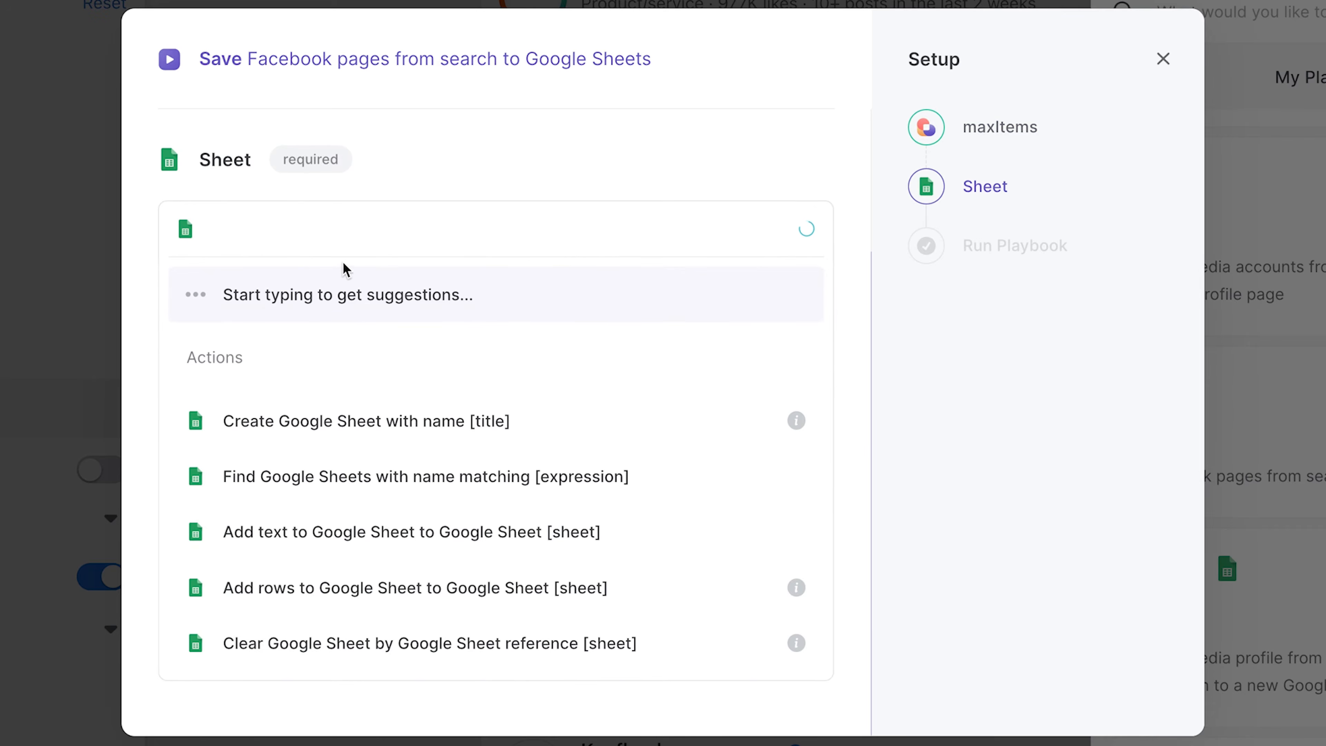
{"action": "type", "text": "F"}
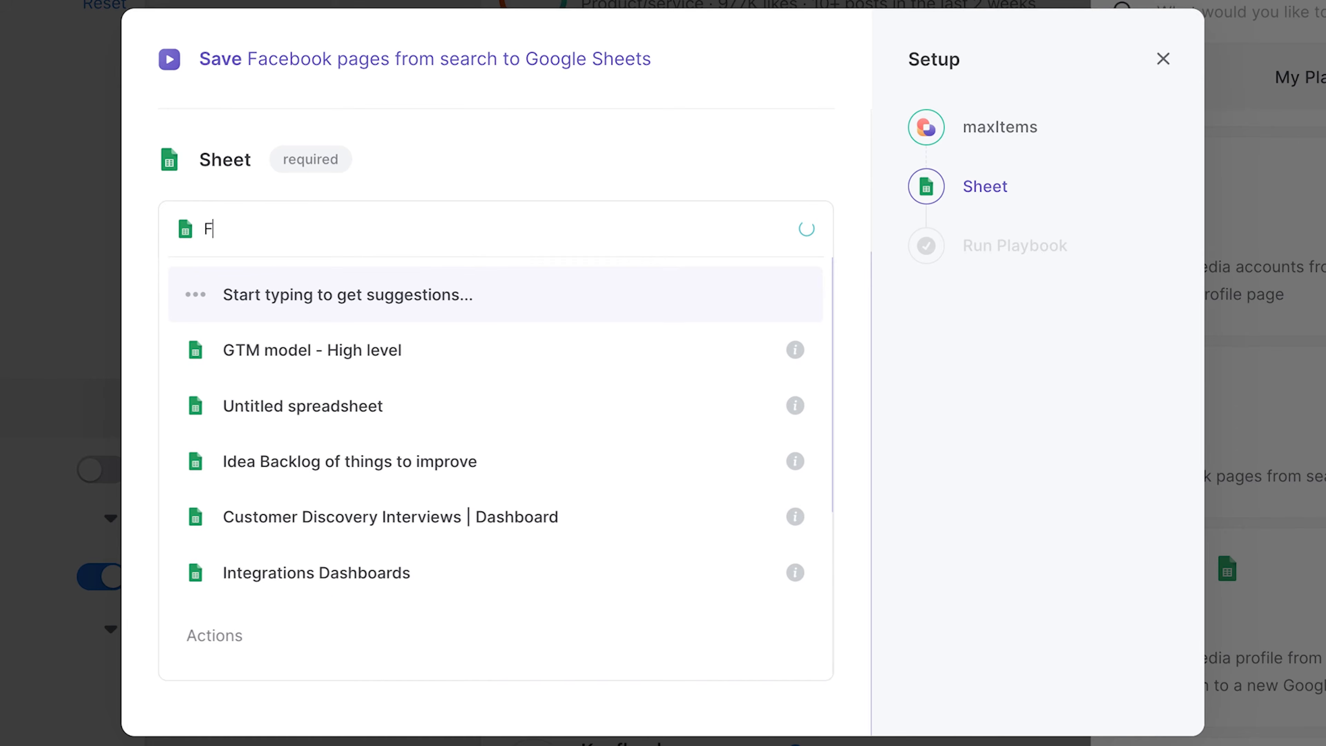
{"action": "type", "text": "B pages"}
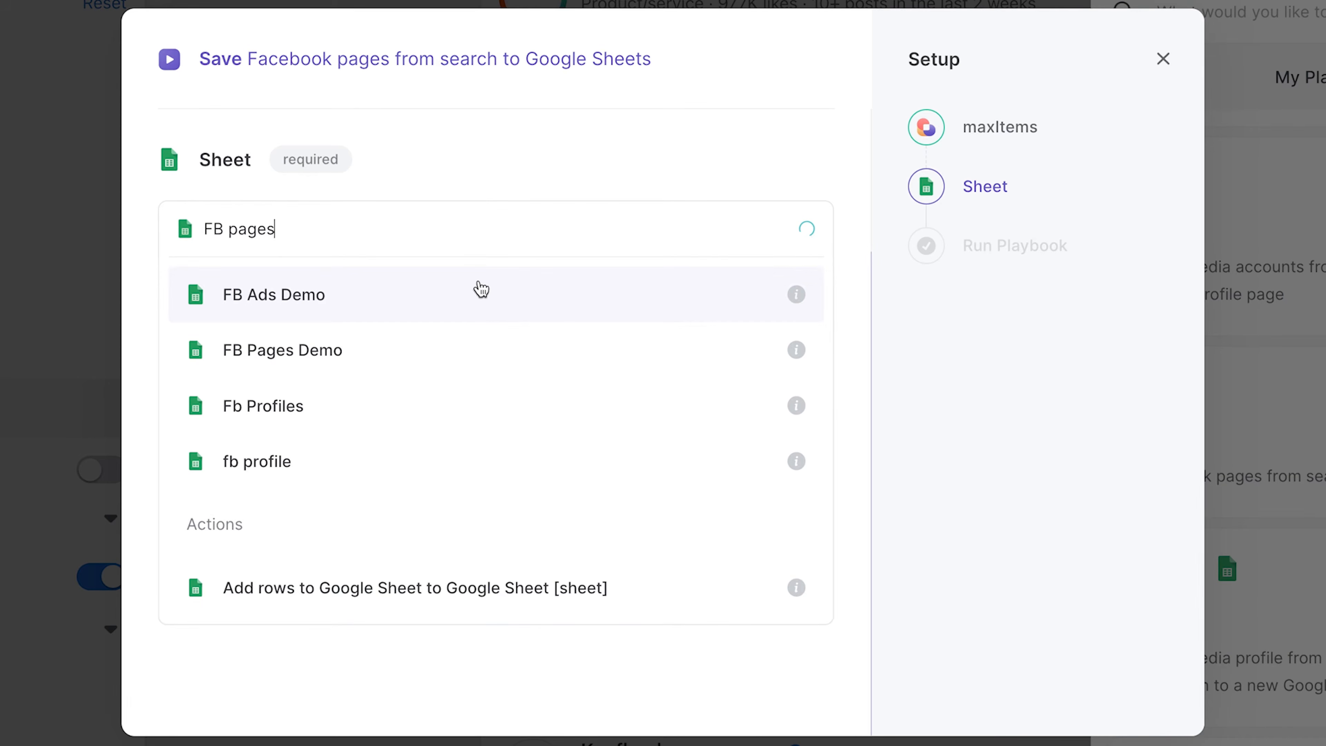
{"action": "left_click", "coordinate": [494, 309]}
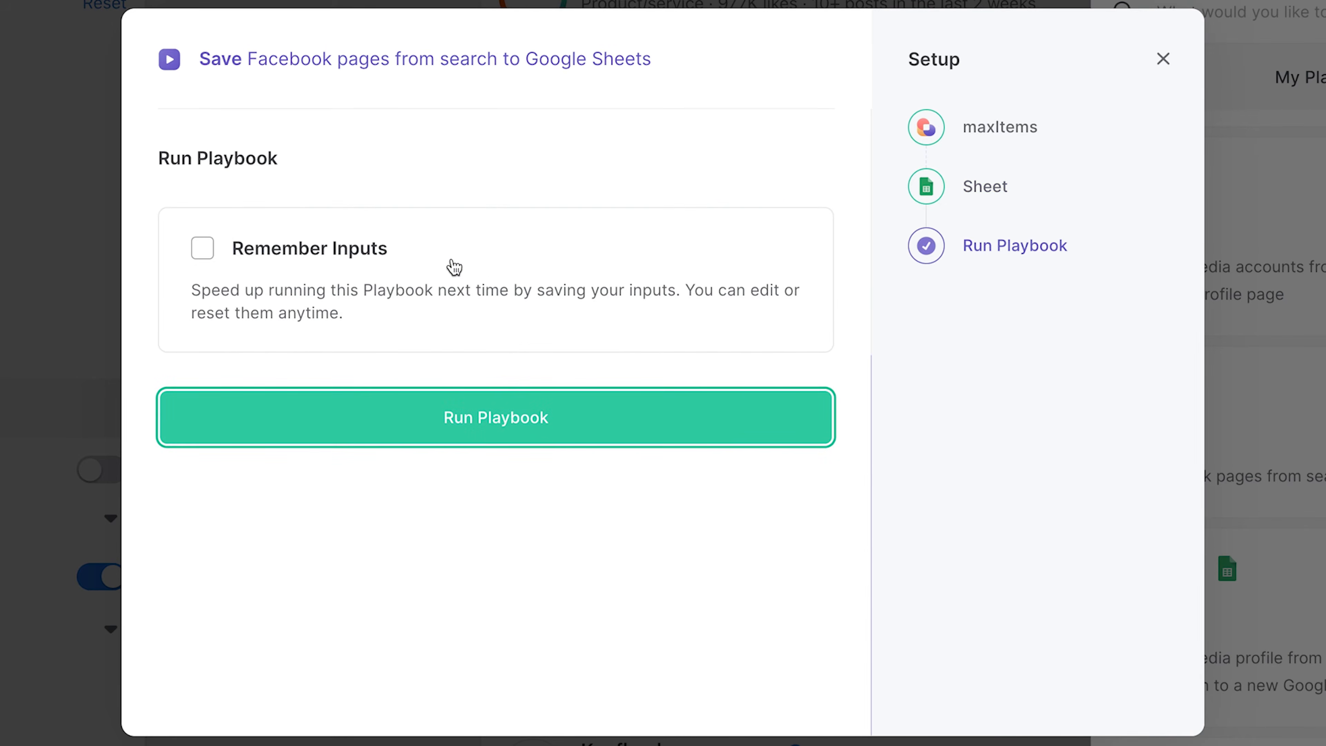
Step: Save and run the playbook with only the sheet input remembered, and hide its progress window
{"action": "left_click", "coordinate": [330, 268]}
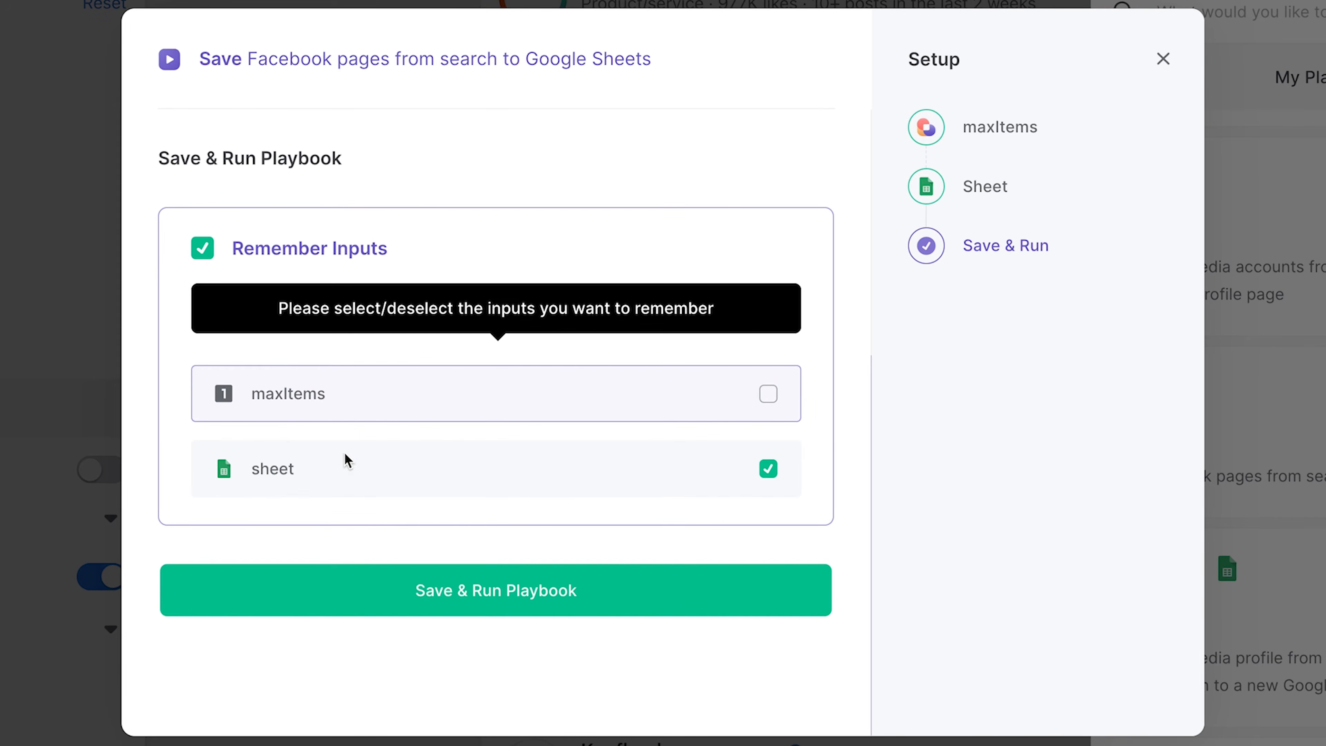
{"action": "left_click", "coordinate": [507, 600]}
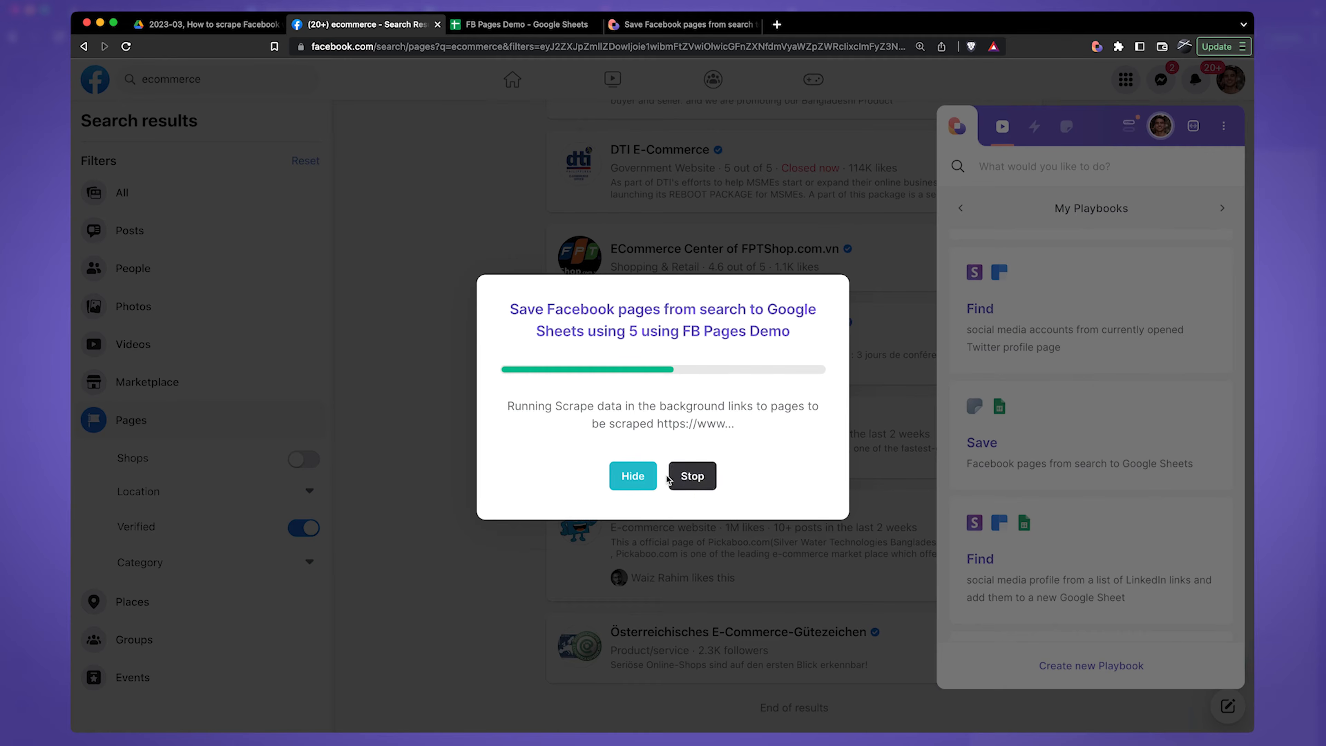
{"action": "left_click", "coordinate": [641, 478]}
{"action": "left_click", "coordinate": [446, 275]}
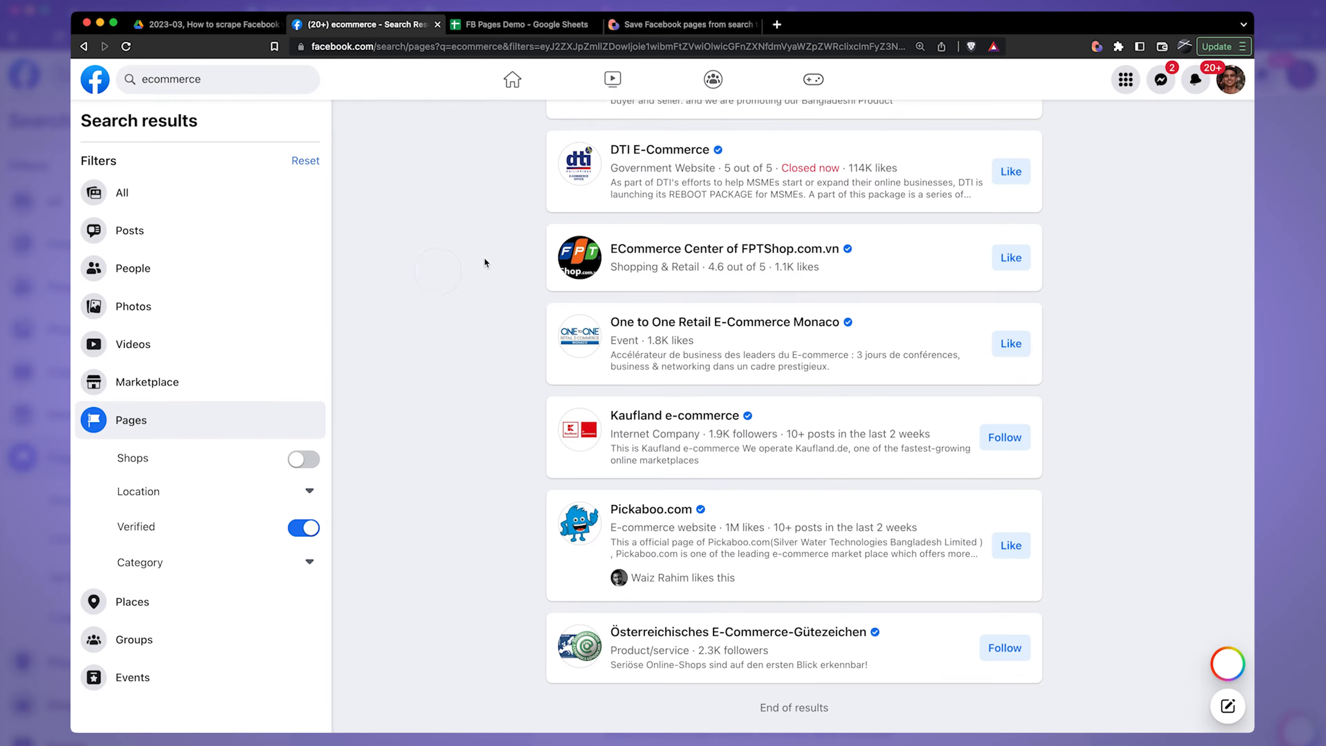
Step: Open the Payoneer page from the search results and examine its About details
{"action": "scroll", "coordinate": [489, 257], "scroll_direction": "up", "scroll_amount": 5}
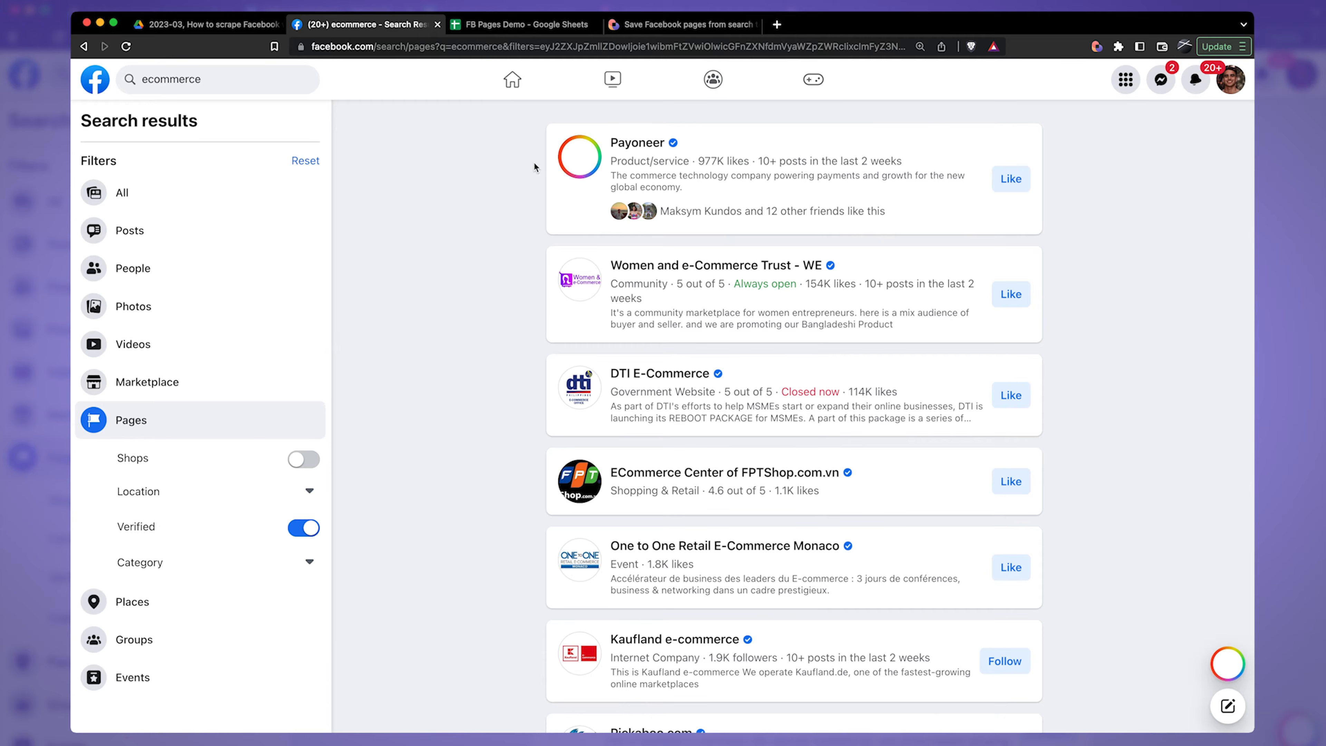
{"action": "mouse_move", "coordinate": [619, 149]}
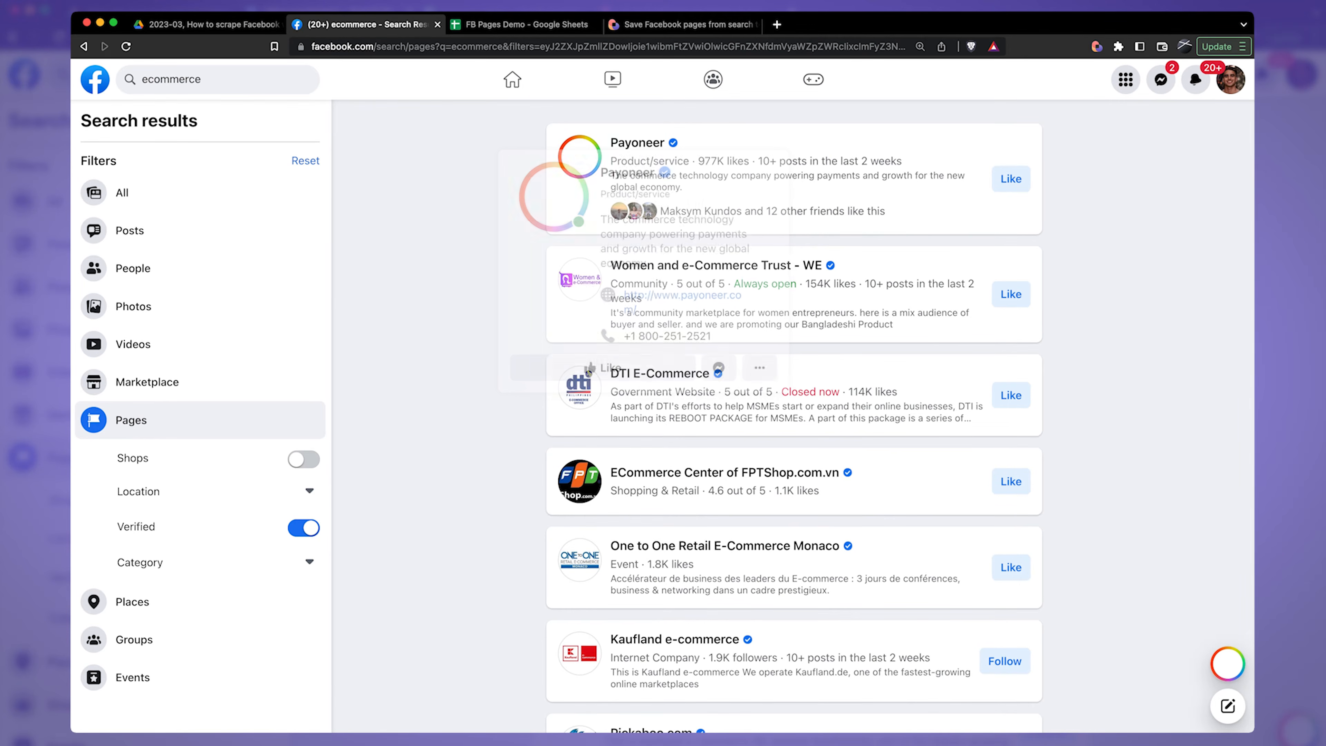
{"action": "mouse_move", "coordinate": [1241, 559]}
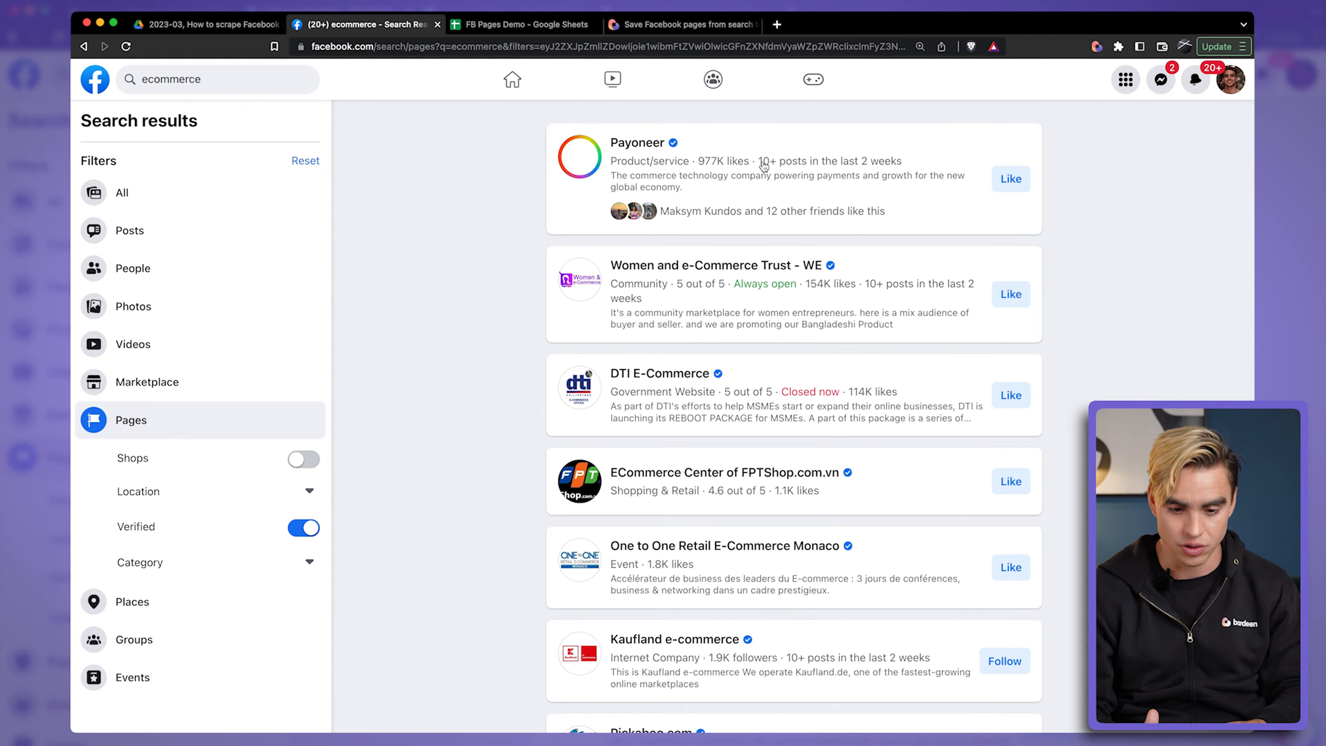
{"action": "mouse_move", "coordinate": [623, 152]}
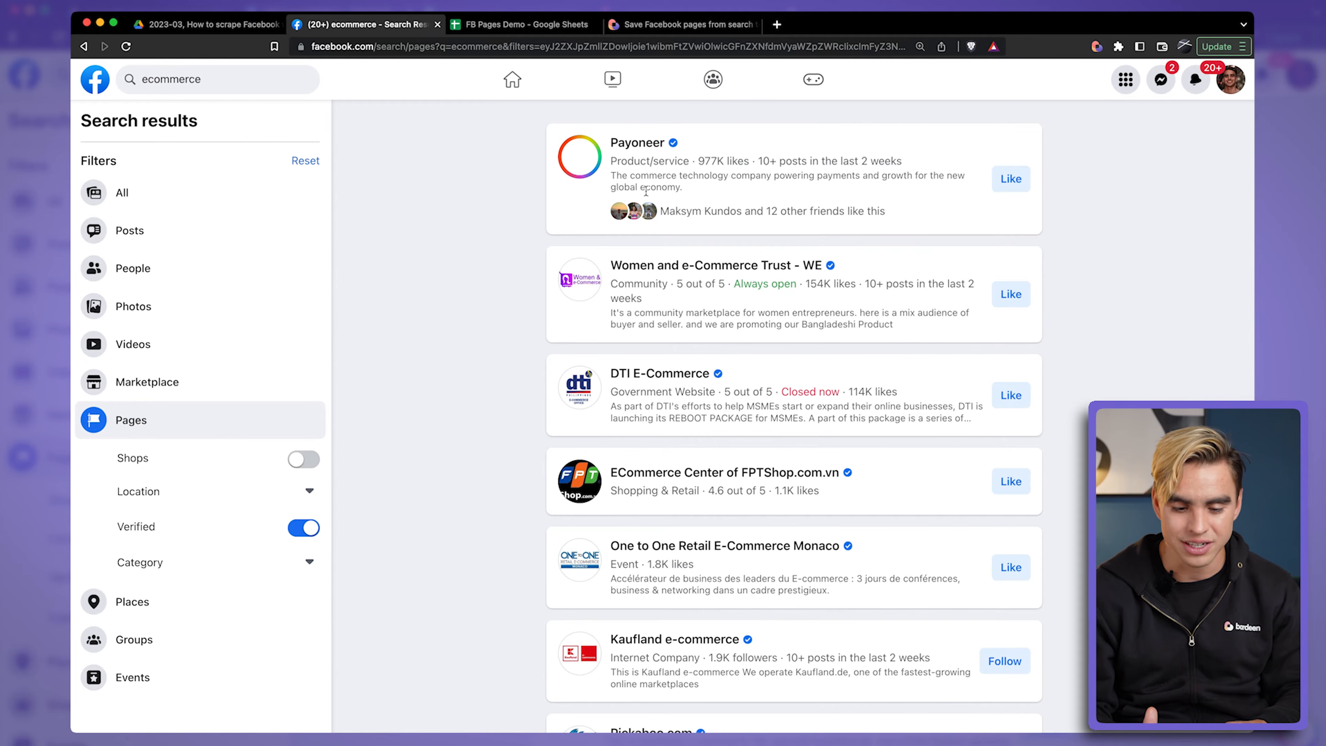
{"action": "left_click", "coordinate": [632, 151]}
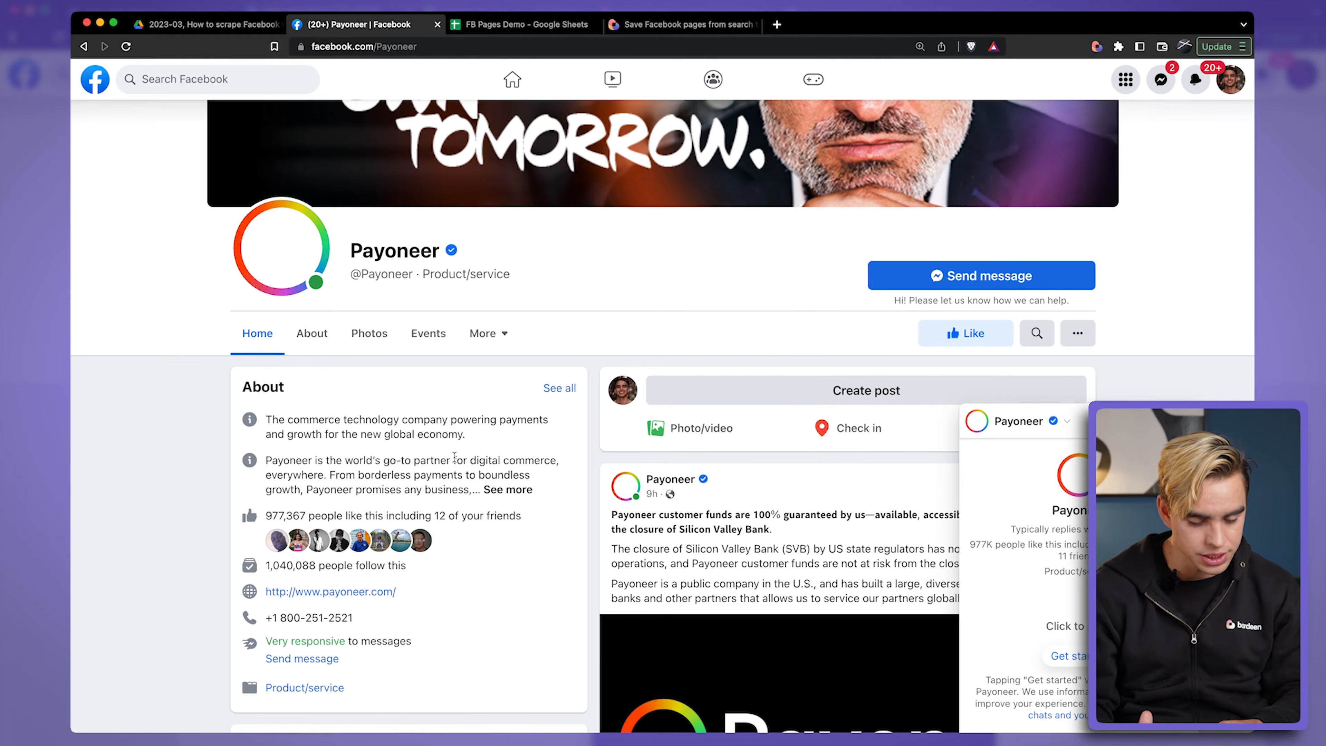
{"action": "scroll", "coordinate": [468, 510], "scroll_direction": "down", "scroll_amount": 2}
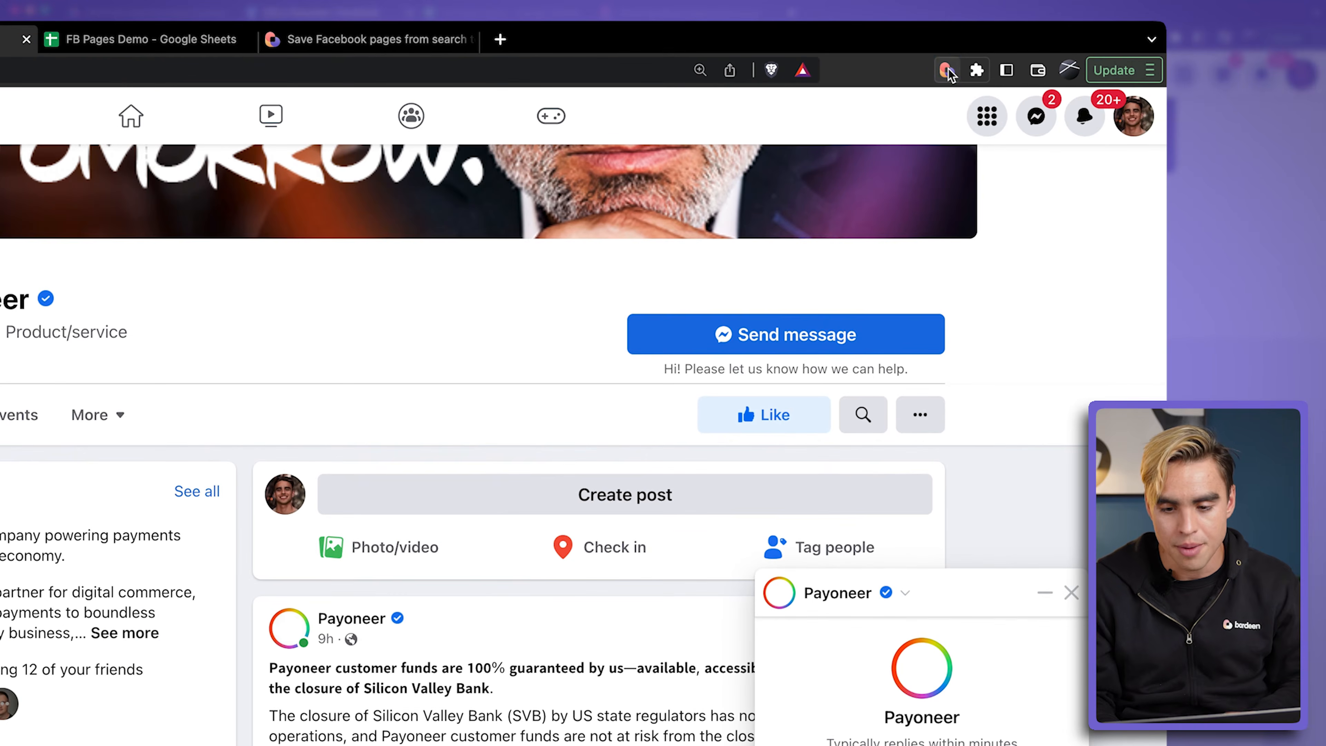
Step: Open the FB Pages Demo sheet from the latest run in Bardeen's history and review the scraped page rows
{"action": "left_click", "coordinate": [946, 71]}
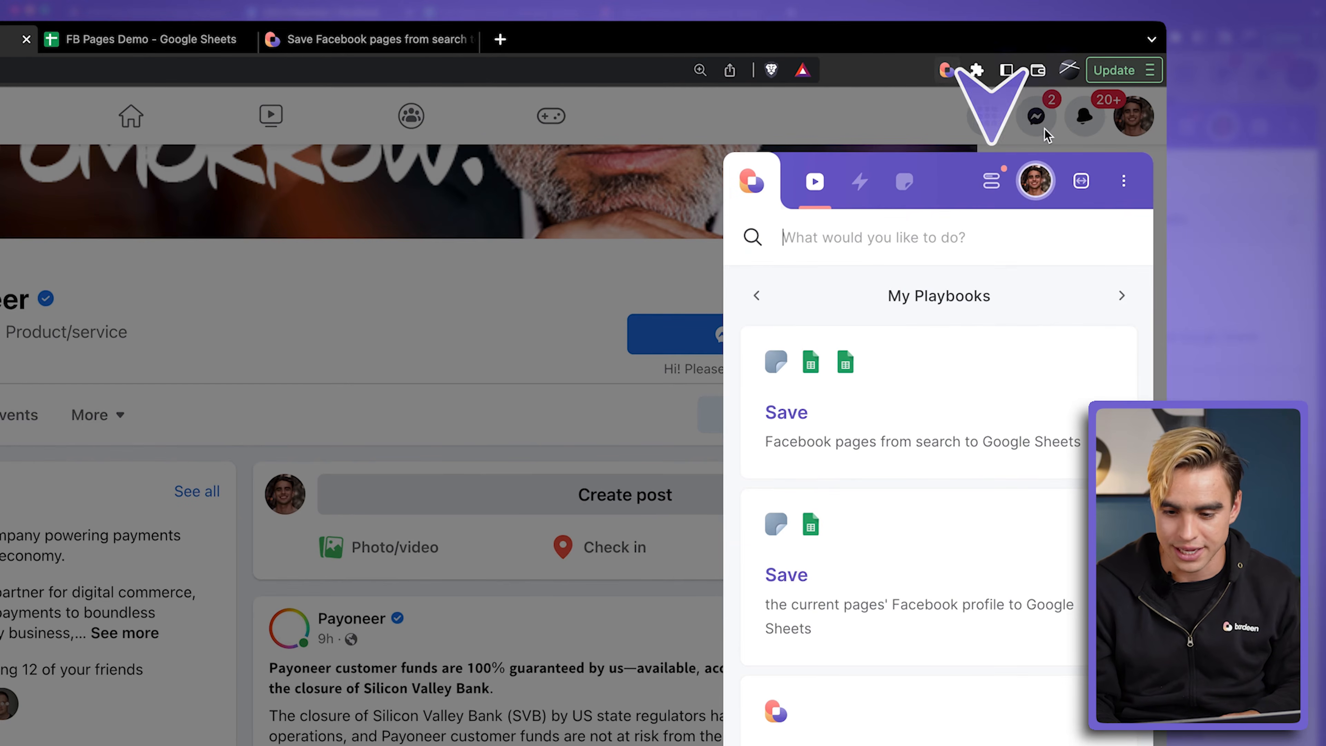
{"action": "left_click", "coordinate": [993, 182]}
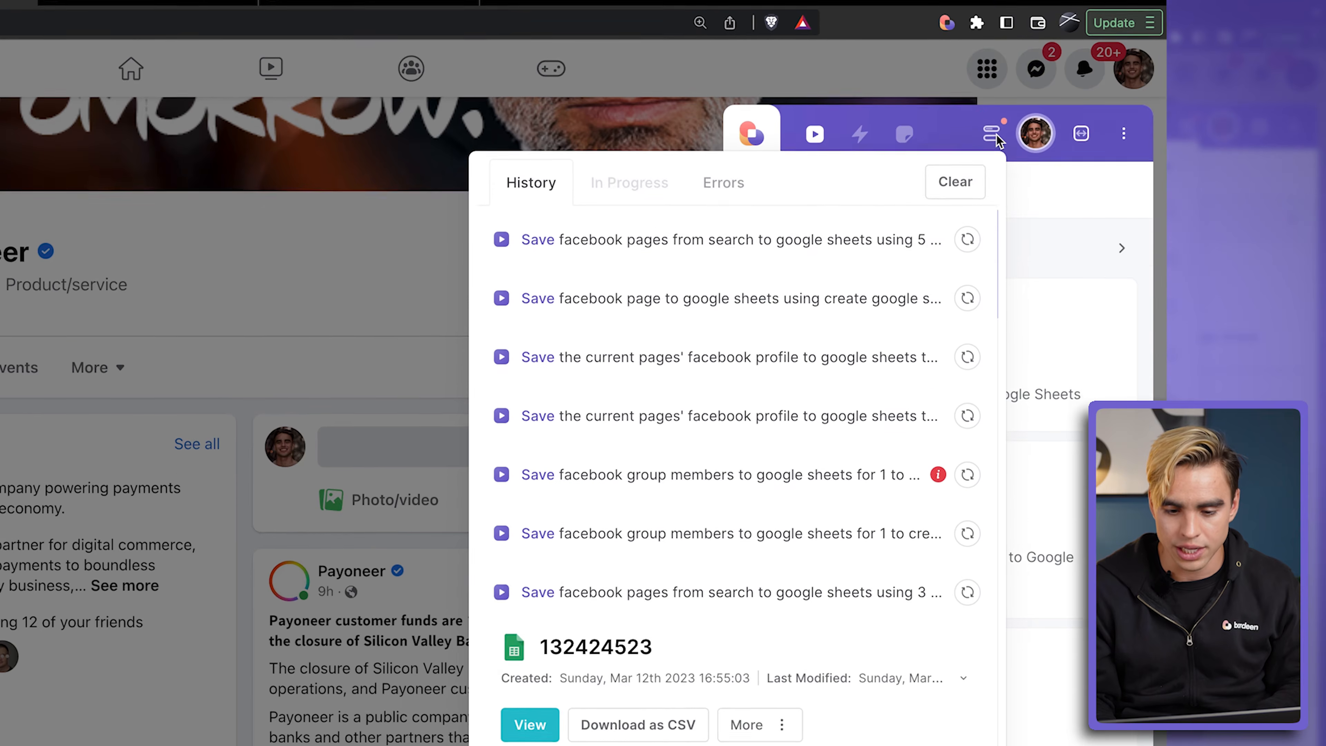
{"action": "left_click", "coordinate": [859, 285]}
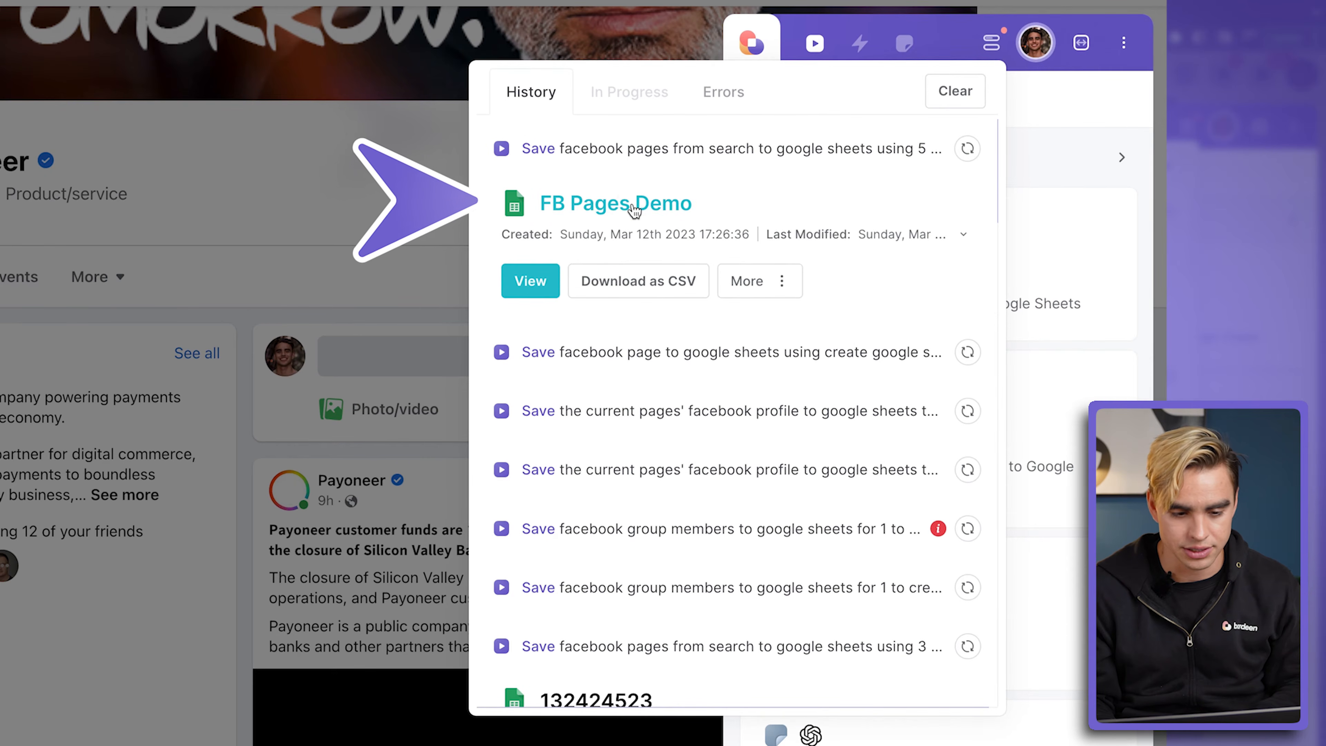
{"action": "left_click", "coordinate": [554, 206]}
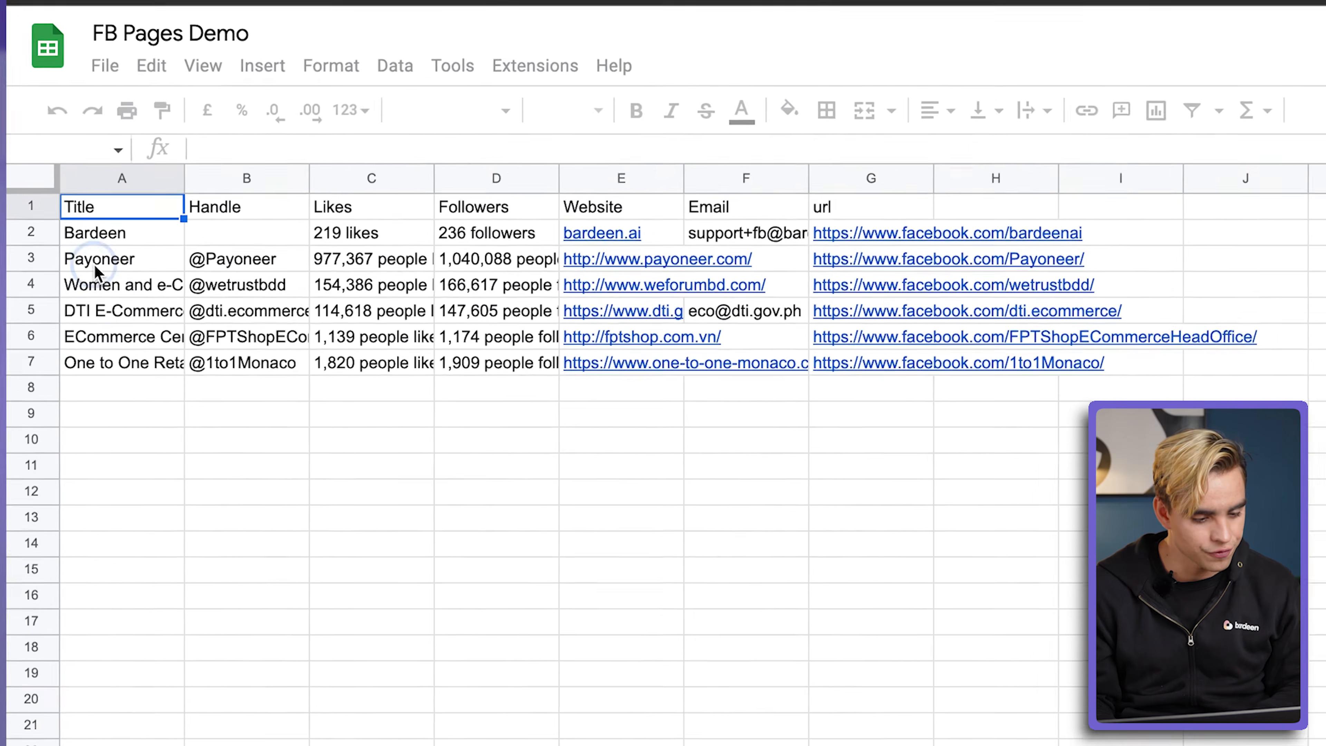
{"action": "left_click_drag", "start_coordinate": [96, 269], "coordinate": [100, 368]}
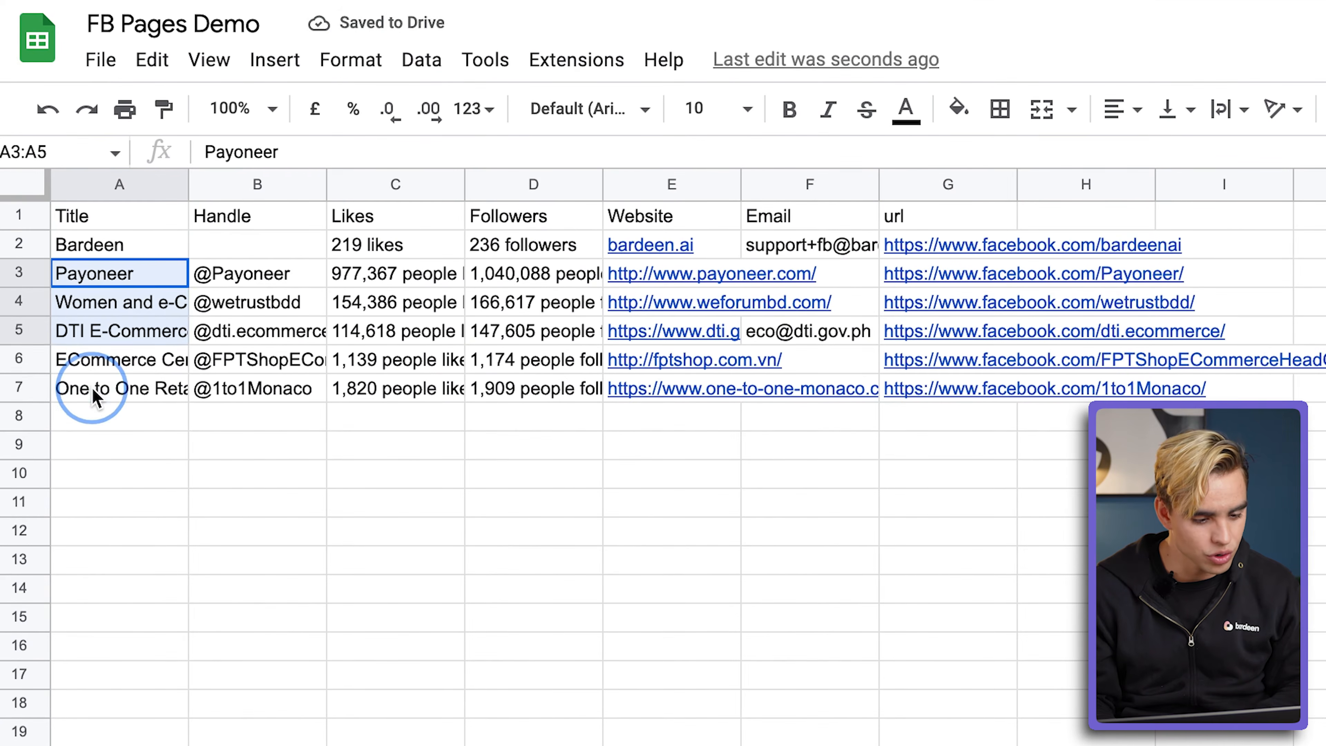
{"action": "left_click", "coordinate": [258, 405]}
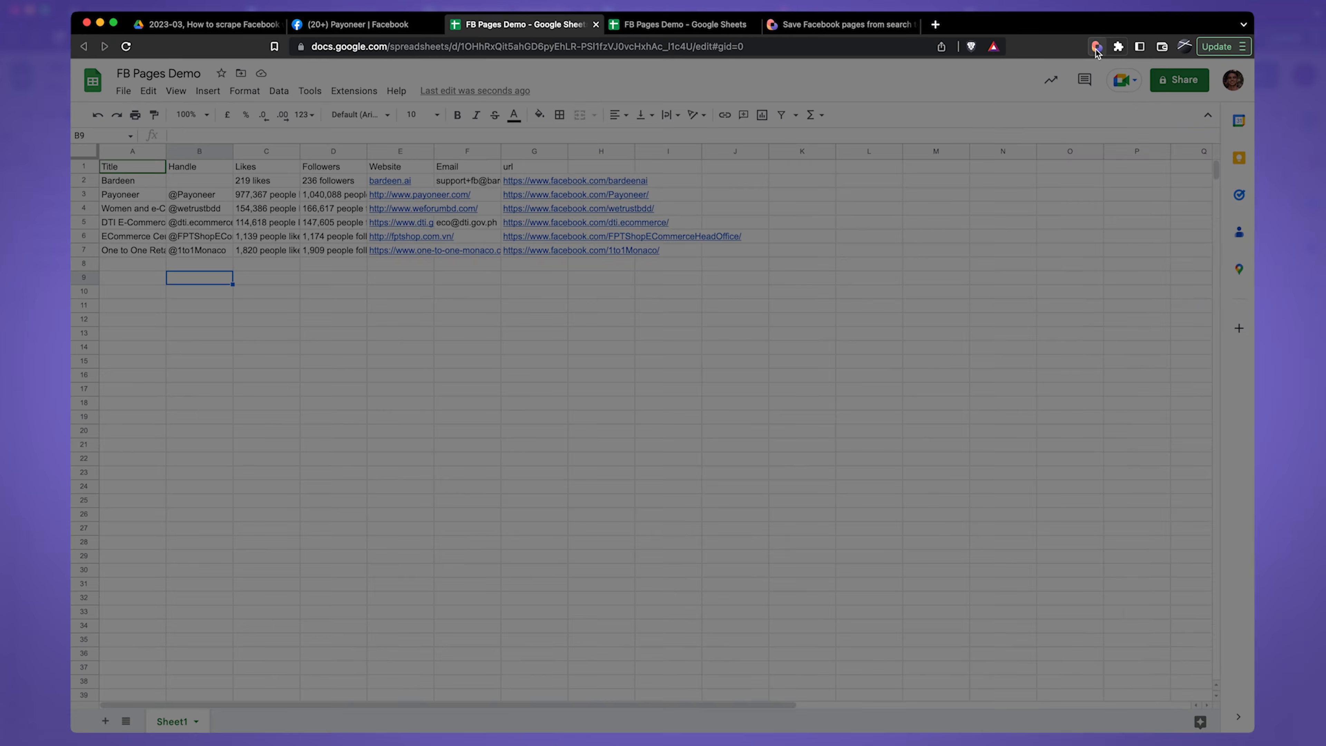
Step: Open the Save Facebook pages from search to Google Sheets playbook in Builder and look through its chain of actions
{"action": "left_click", "coordinate": [1096, 48]}
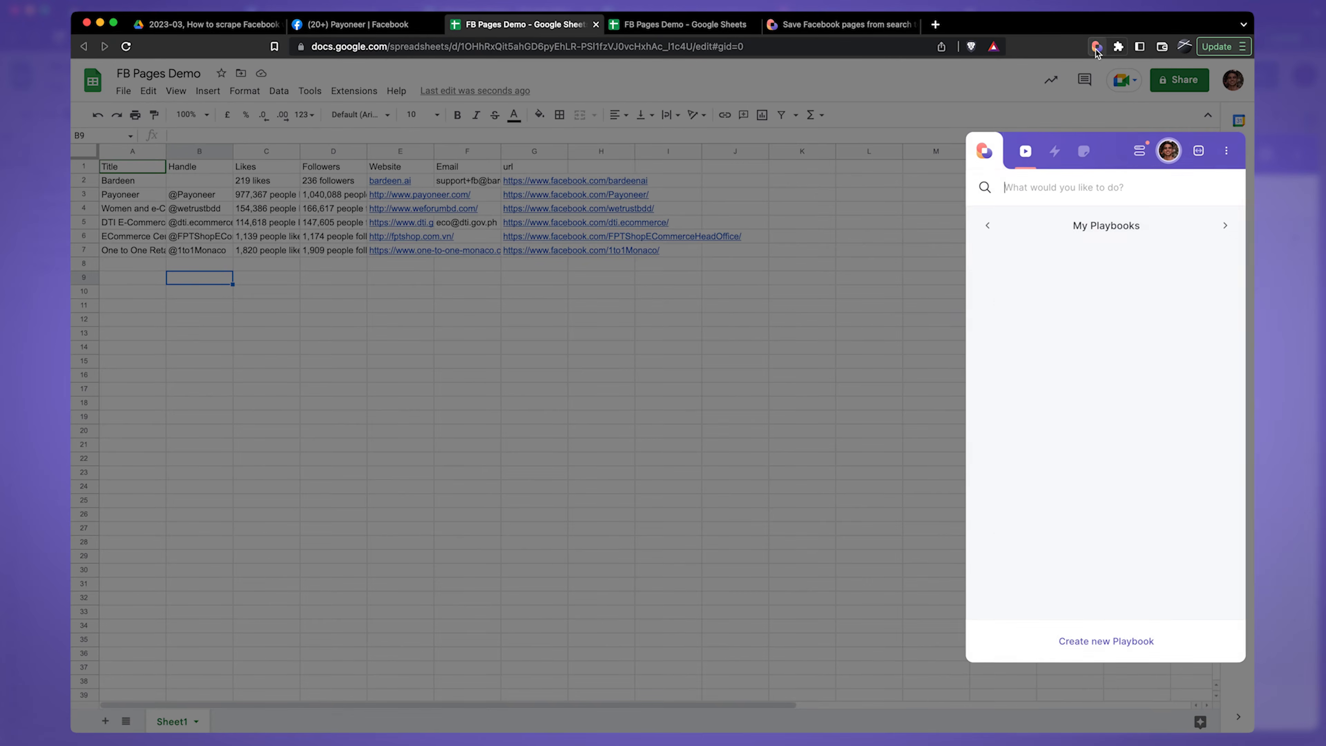
{"action": "left_click", "coordinate": [1213, 267]}
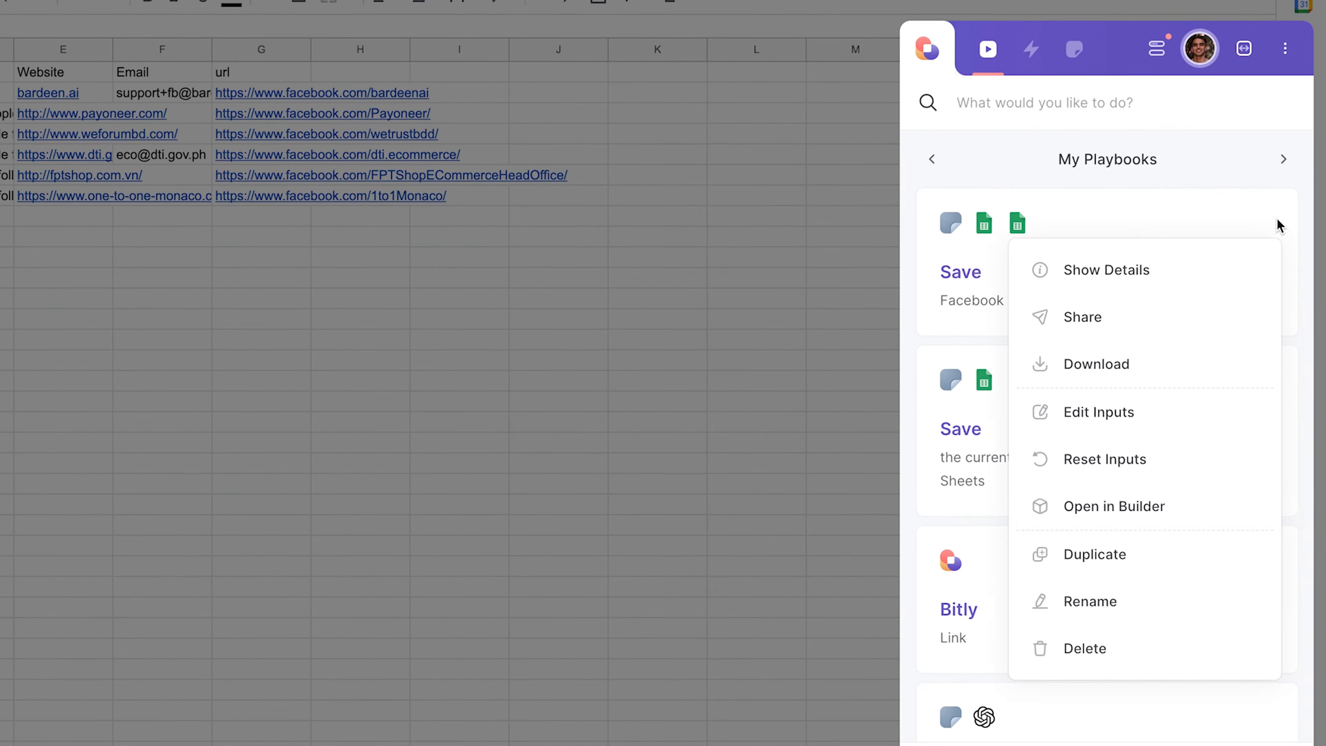
{"action": "left_click", "coordinate": [1163, 507]}
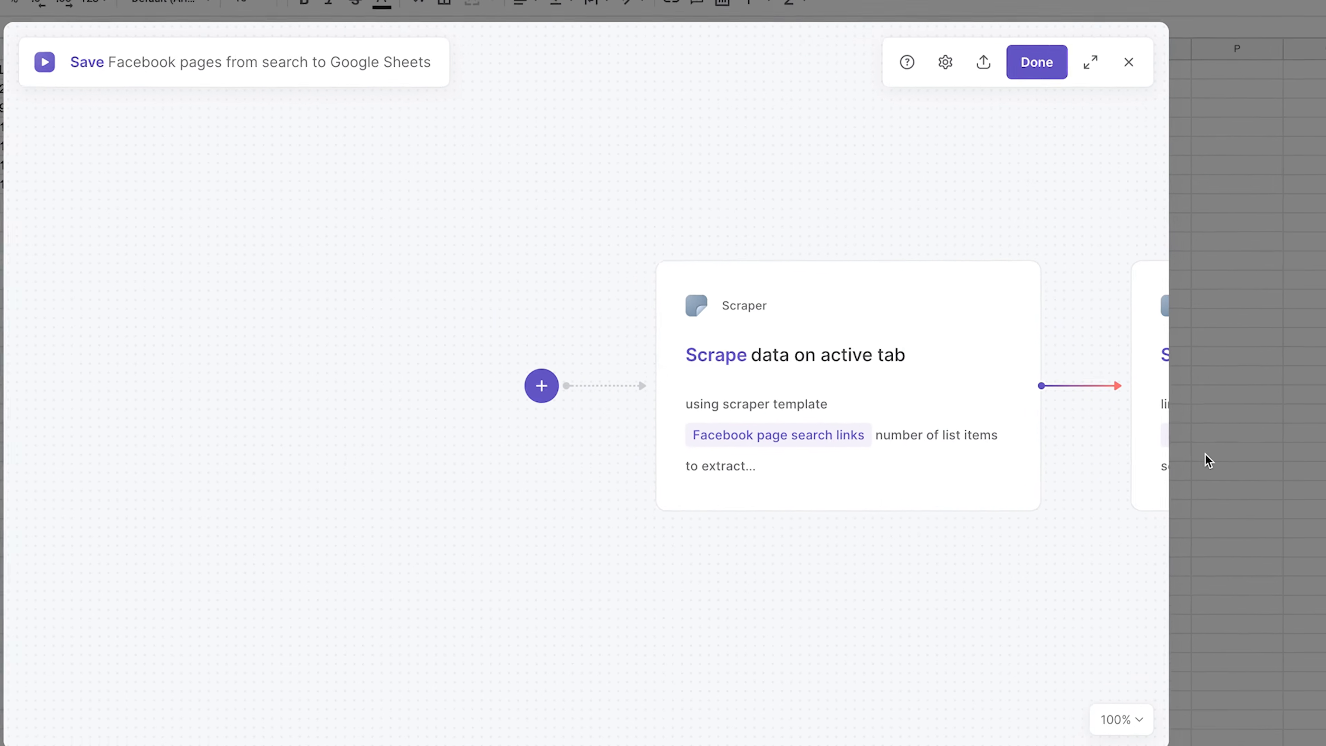
{"action": "scroll", "coordinate": [957, 604], "scroll_direction": "right", "scroll_amount": 2}
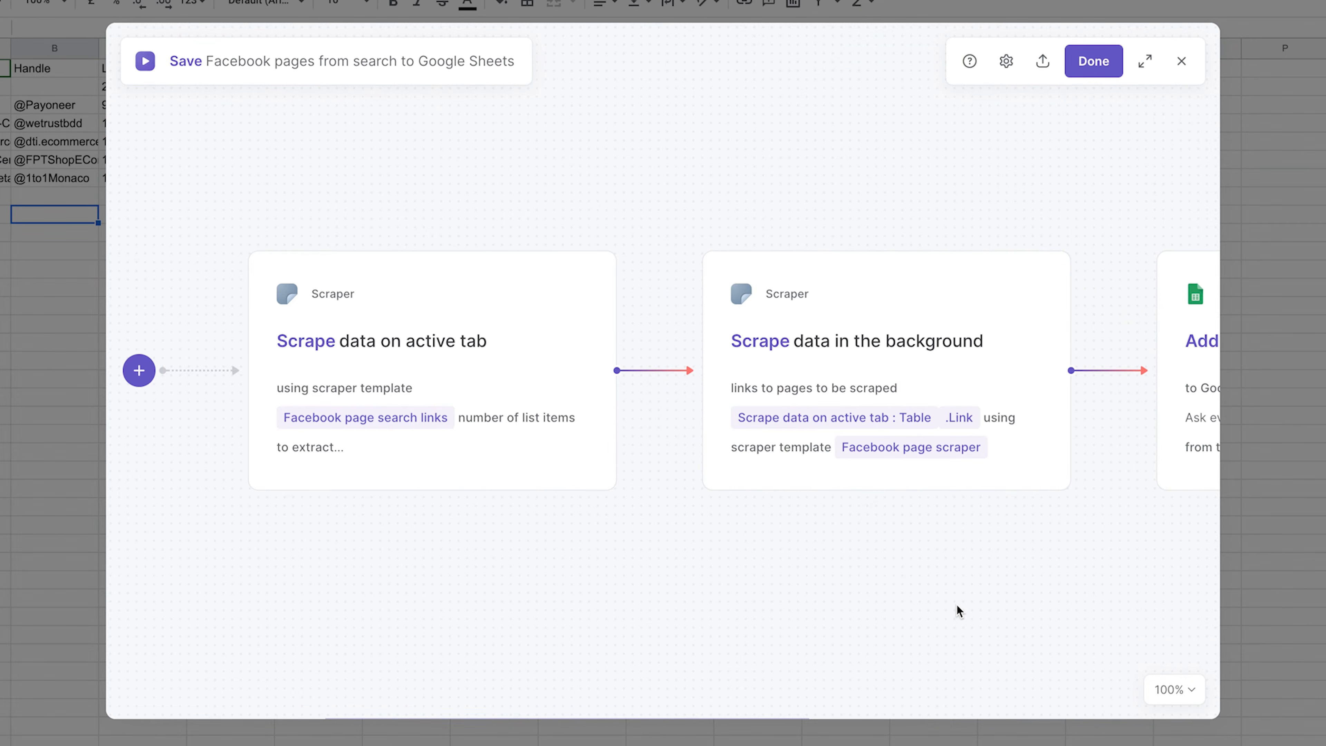
{"action": "scroll", "coordinate": [946, 598], "scroll_direction": "right", "scroll_amount": 4}
{"action": "scroll", "coordinate": [946, 598], "scroll_direction": "left", "scroll_amount": 2}
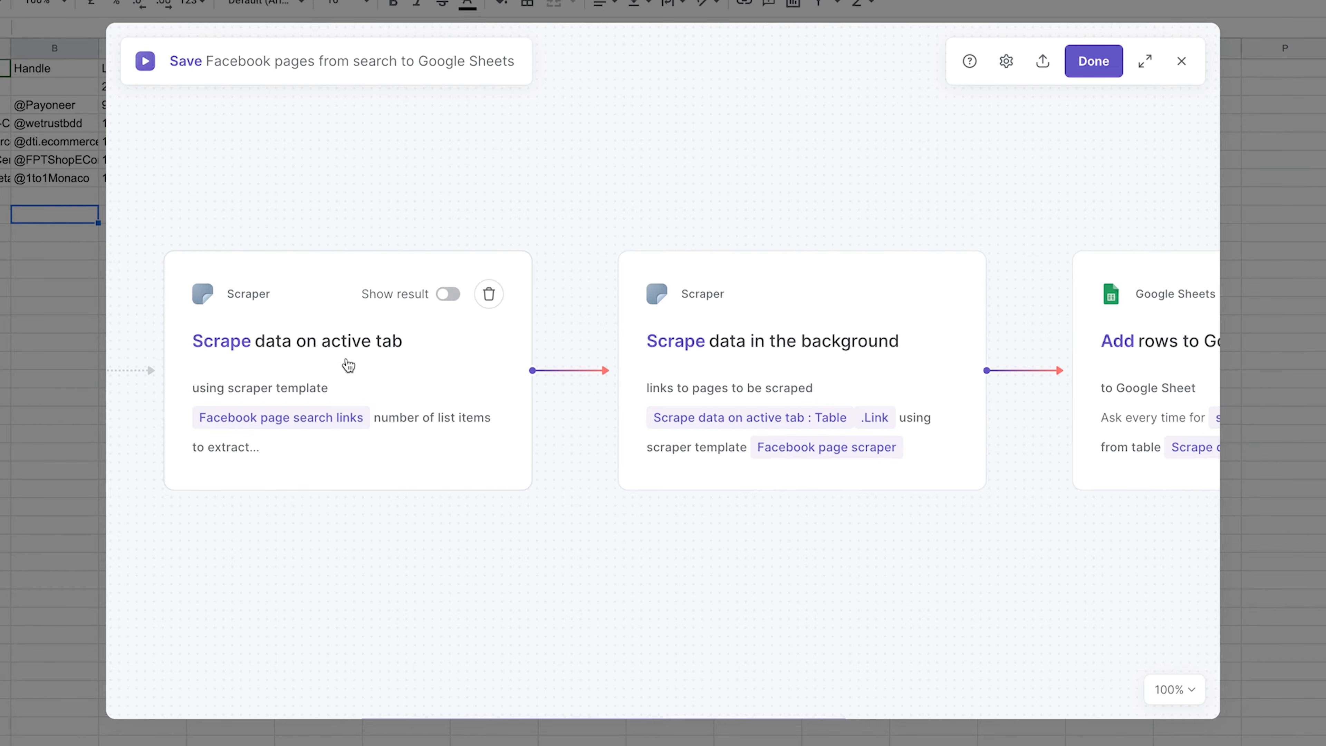
Step: Examine the inputs of the Scrape data in the background action and the Add rows to Google Sheet action
{"action": "left_click", "coordinate": [888, 373]}
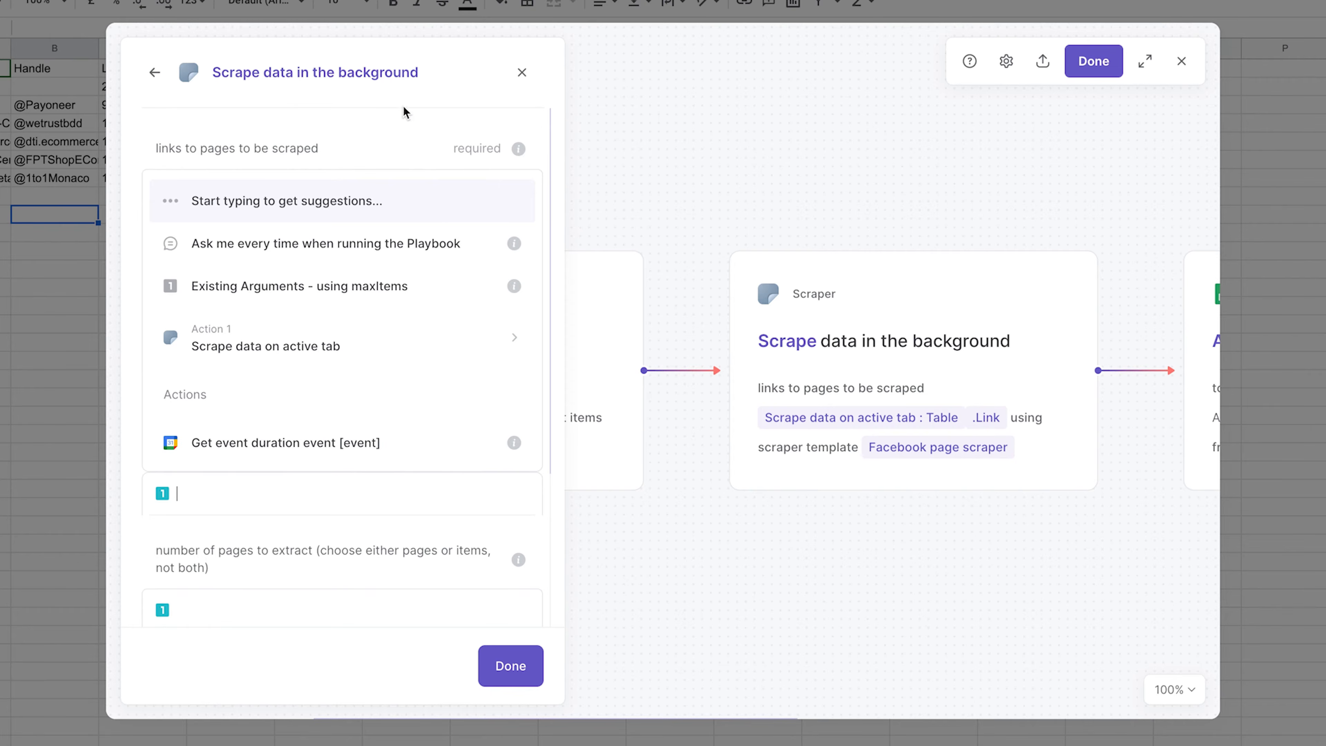
{"action": "left_click", "coordinate": [402, 134]}
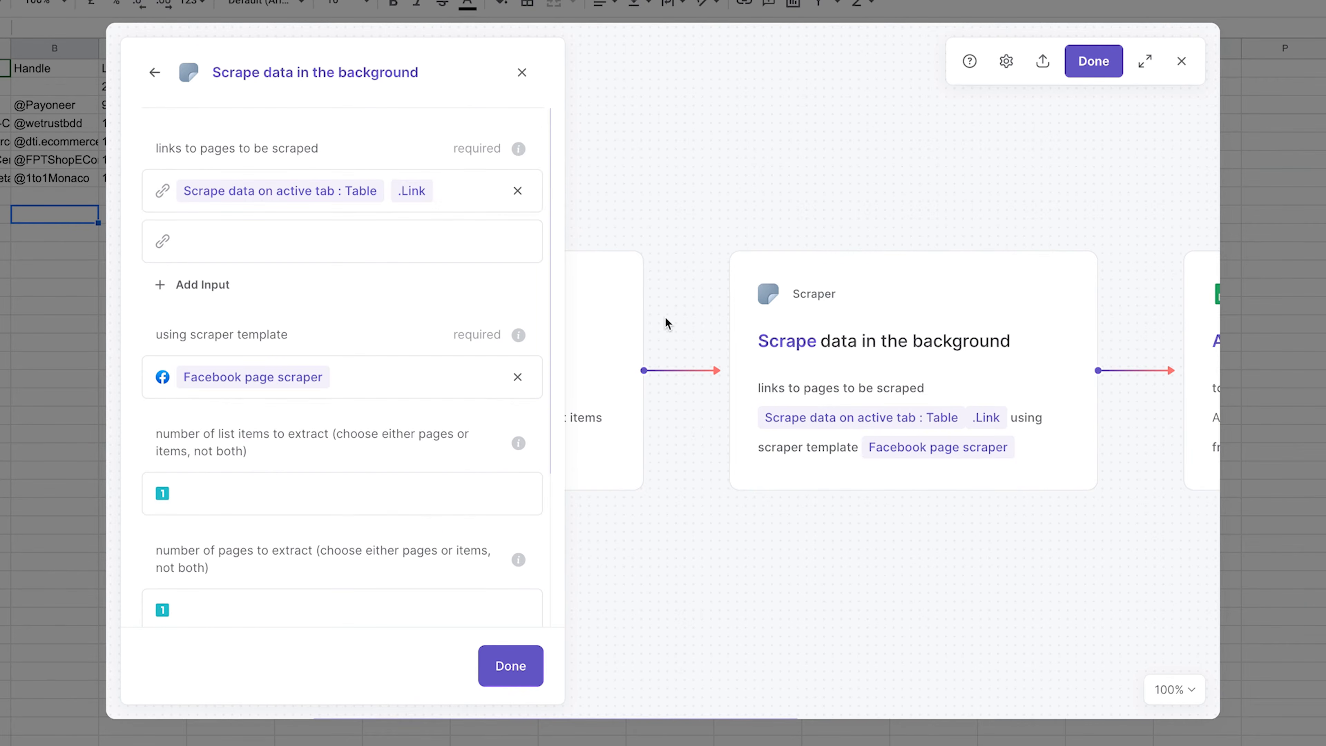
{"action": "scroll", "coordinate": [642, 376], "scroll_direction": "left", "scroll_amount": 4}
{"action": "scroll", "coordinate": [643, 376], "scroll_direction": "right", "scroll_amount": 6}
{"action": "scroll", "coordinate": [643, 376], "scroll_direction": "right", "scroll_amount": 4}
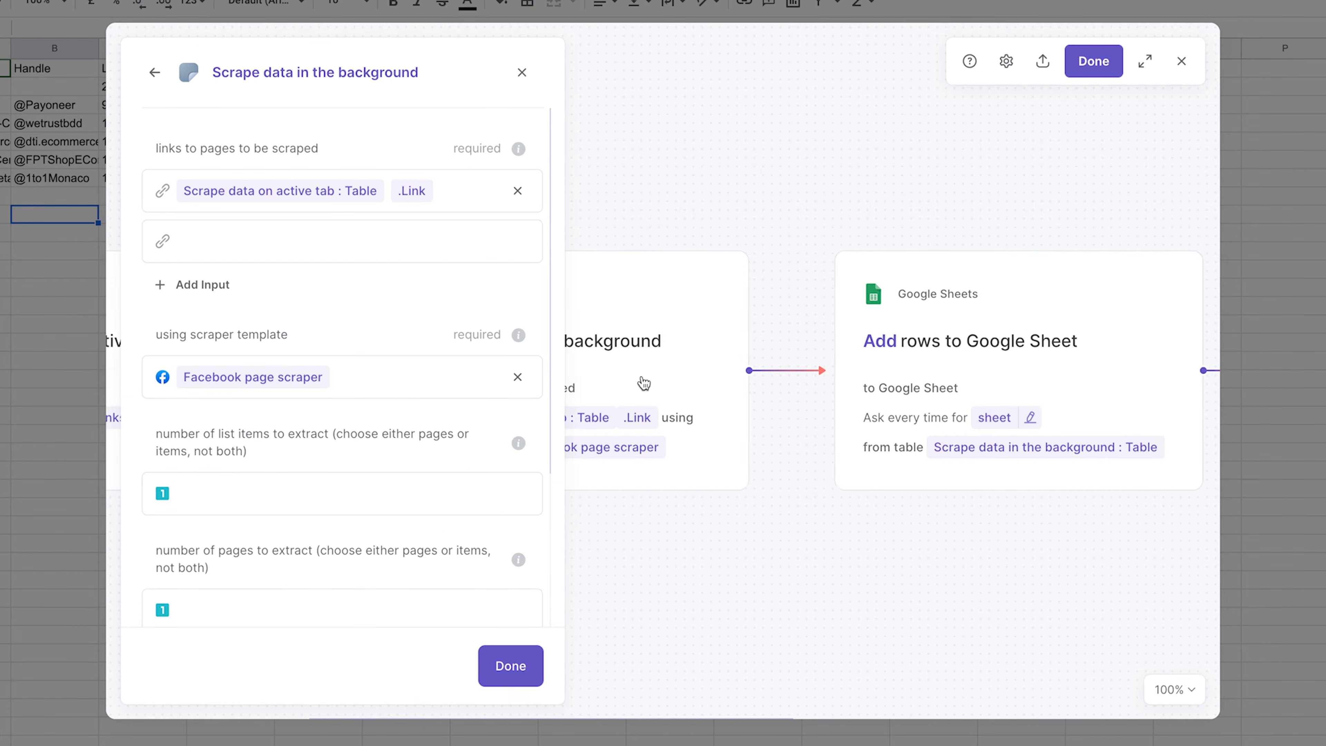
{"action": "left_click", "coordinate": [1057, 385]}
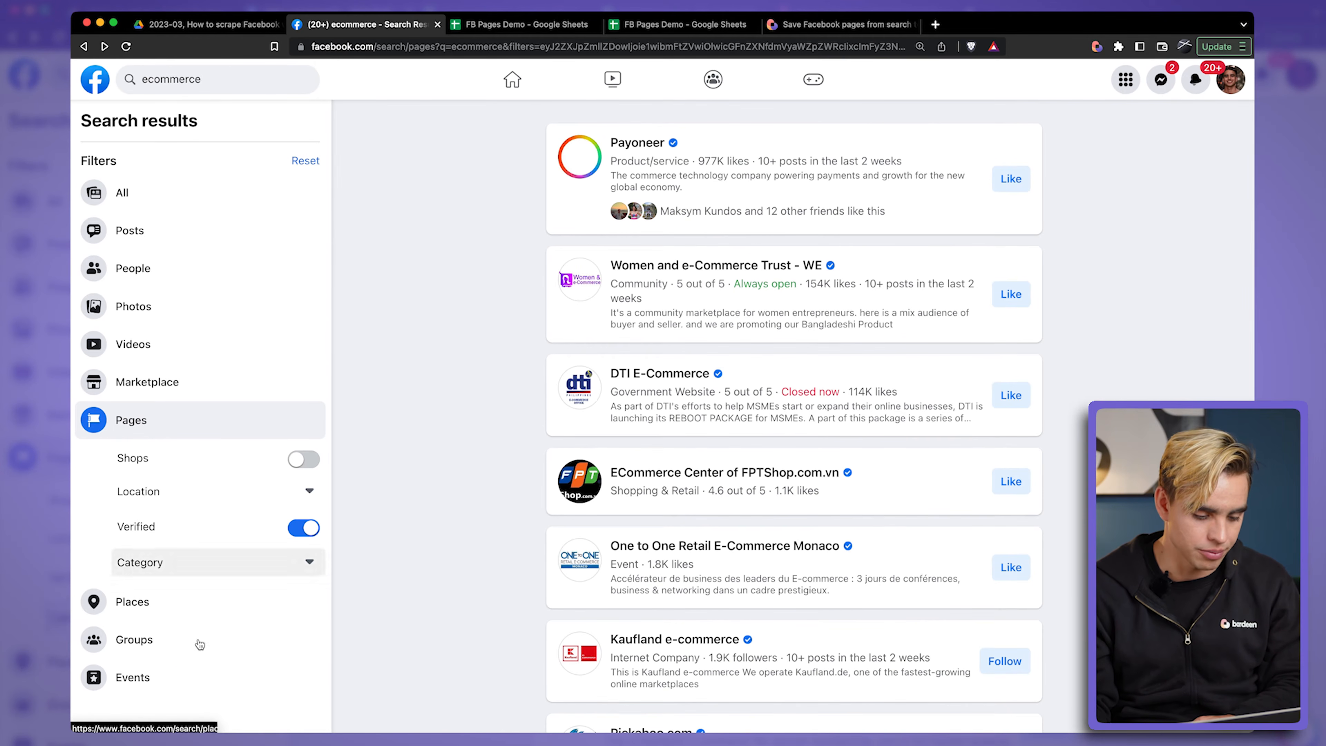
Step: Filter the ecommerce search to groups and open the people of the eCommerce : BigCommerce, Shopify, Magento, Woocommerce group
{"action": "left_click", "coordinate": [192, 651]}
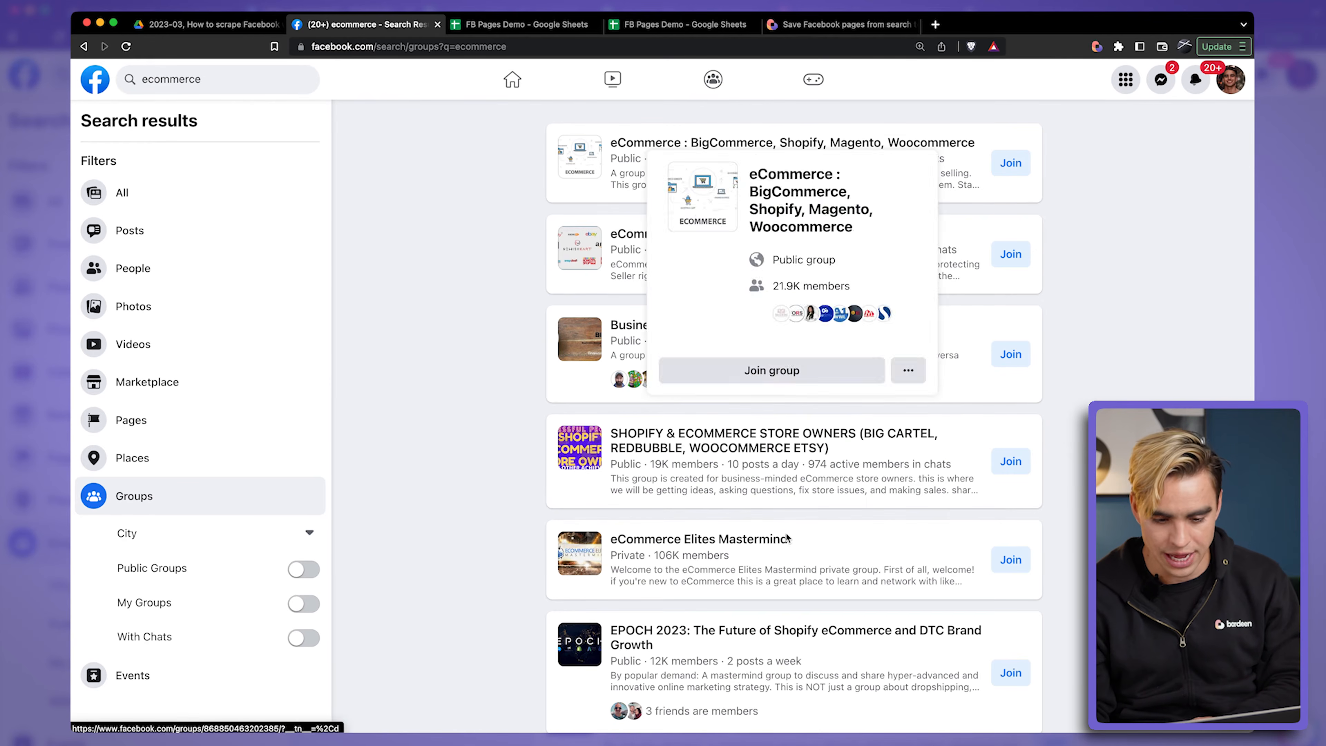
{"action": "left_click", "coordinate": [656, 143]}
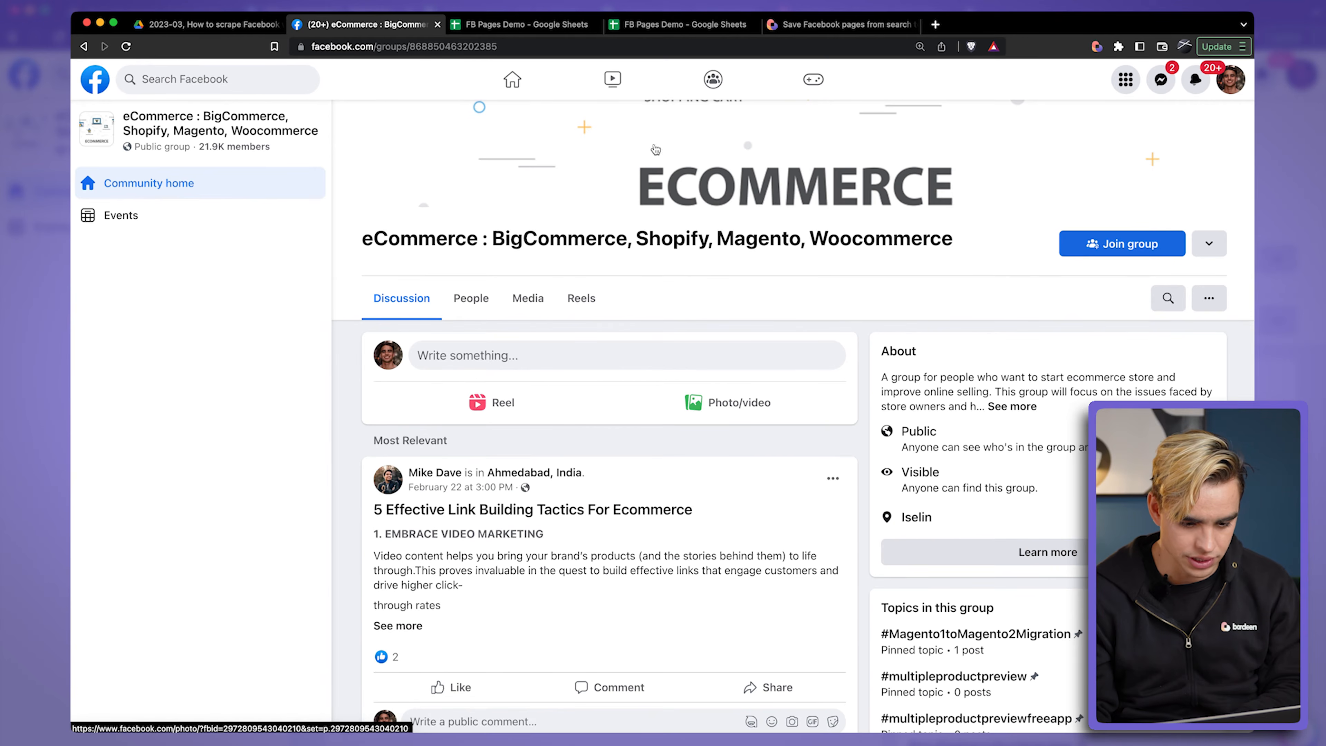
{"action": "left_click", "coordinate": [470, 296]}
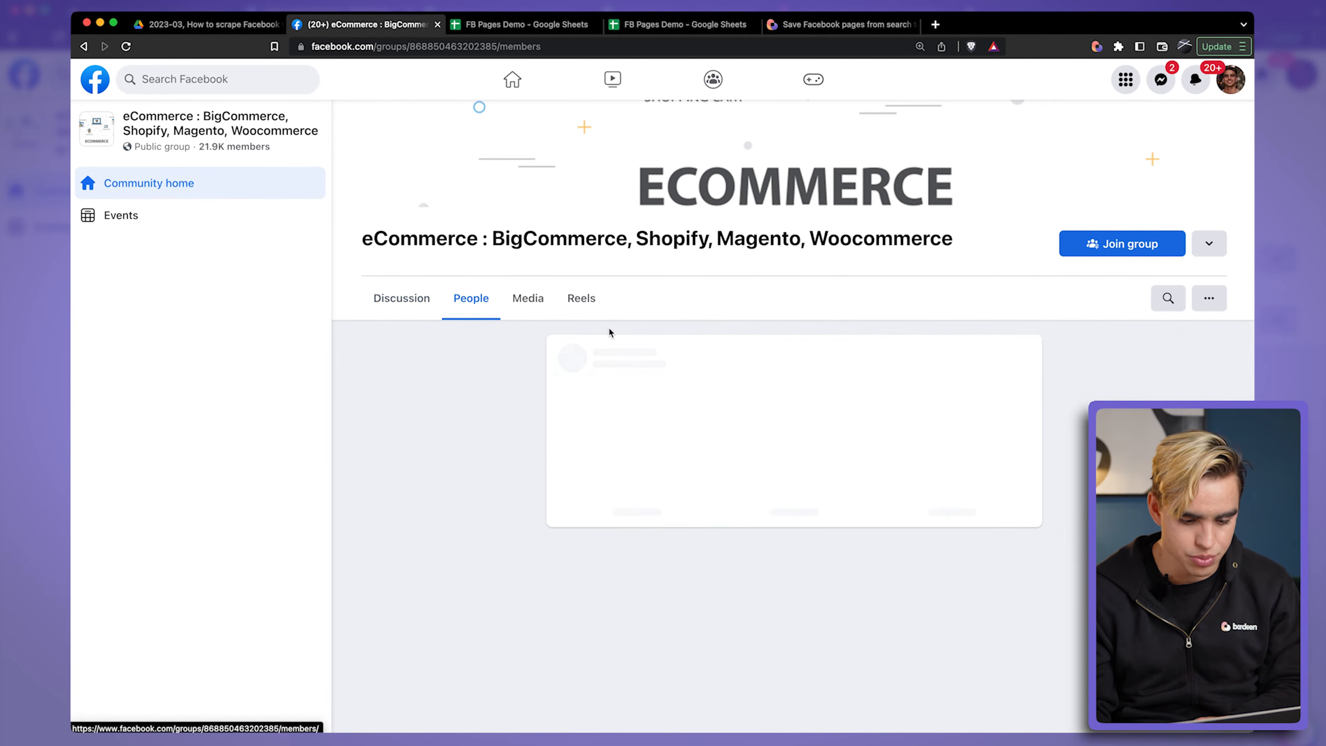
Step: Look through the group's people and open the full list of members with things in common
{"action": "scroll", "coordinate": [843, 500], "scroll_direction": "down", "scroll_amount": 4}
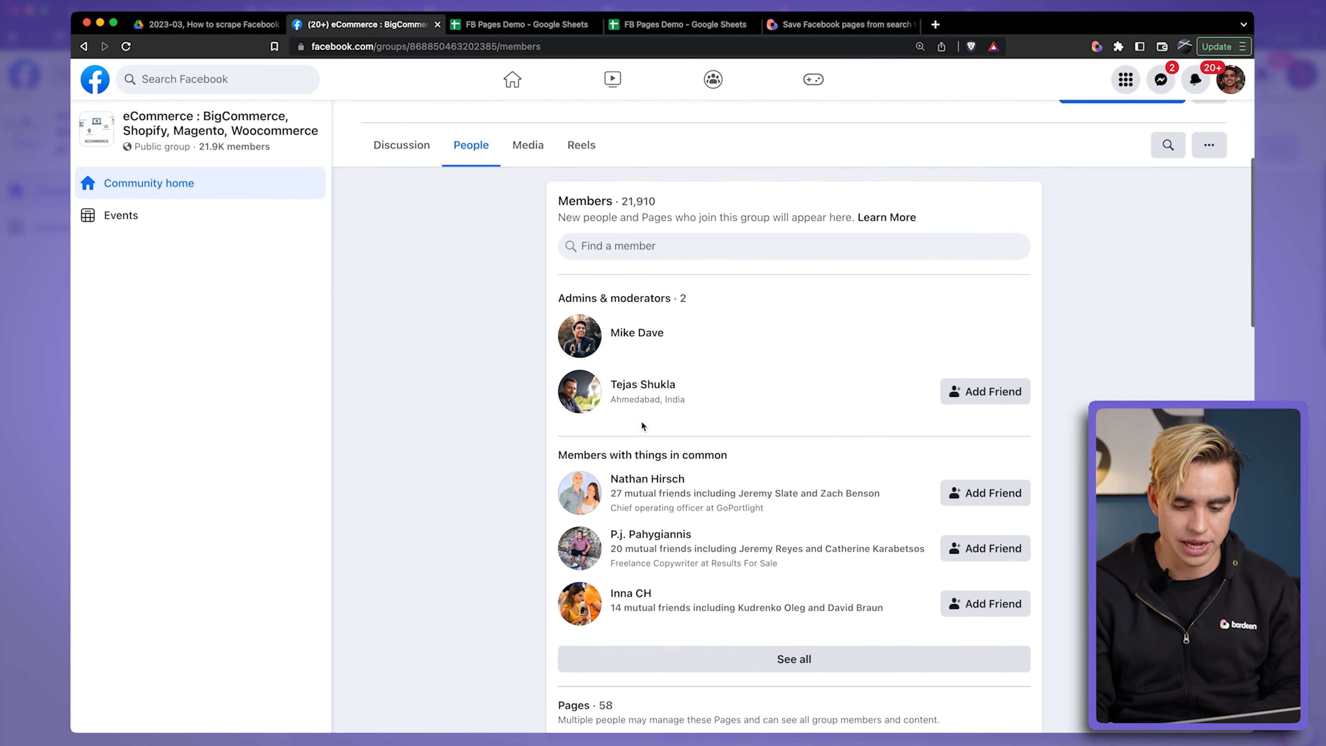
{"action": "scroll", "coordinate": [737, 490], "scroll_direction": "down", "scroll_amount": 3}
{"action": "scroll", "coordinate": [738, 492], "scroll_direction": "down", "scroll_amount": 3}
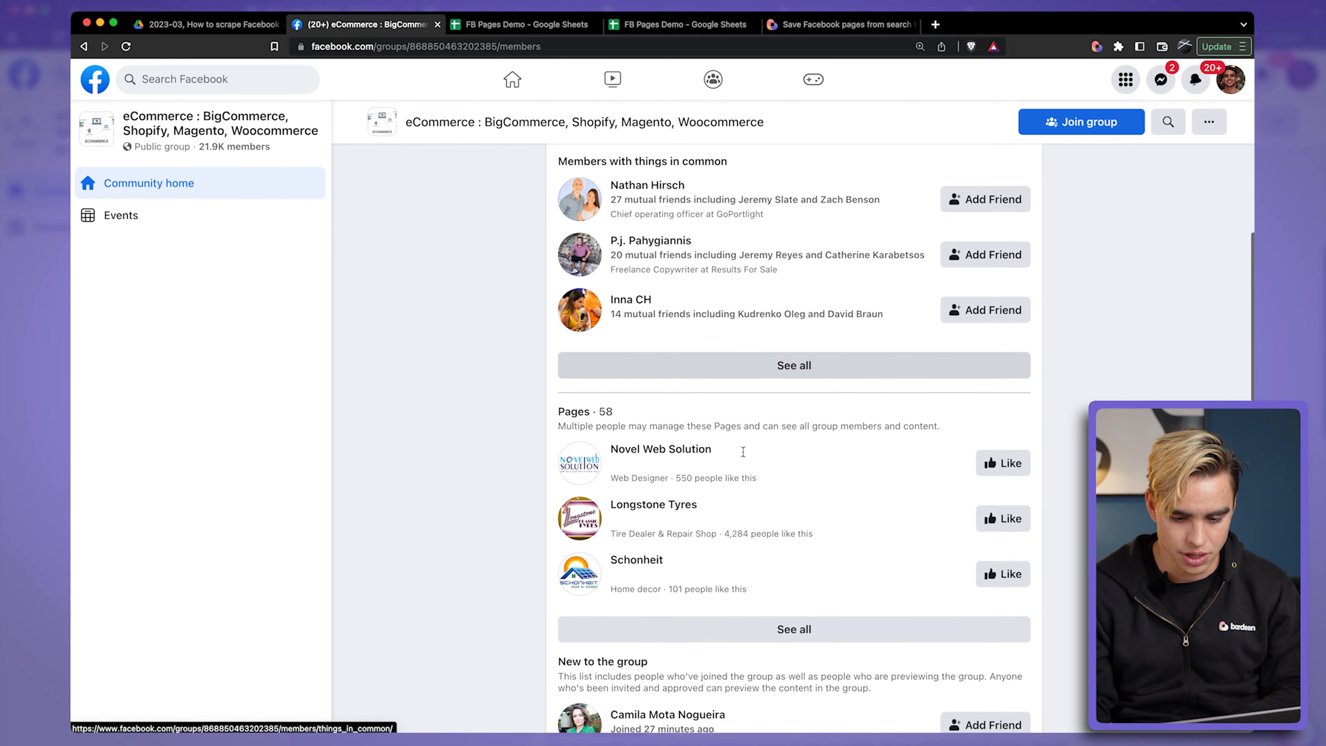
{"action": "left_click", "coordinate": [838, 364]}
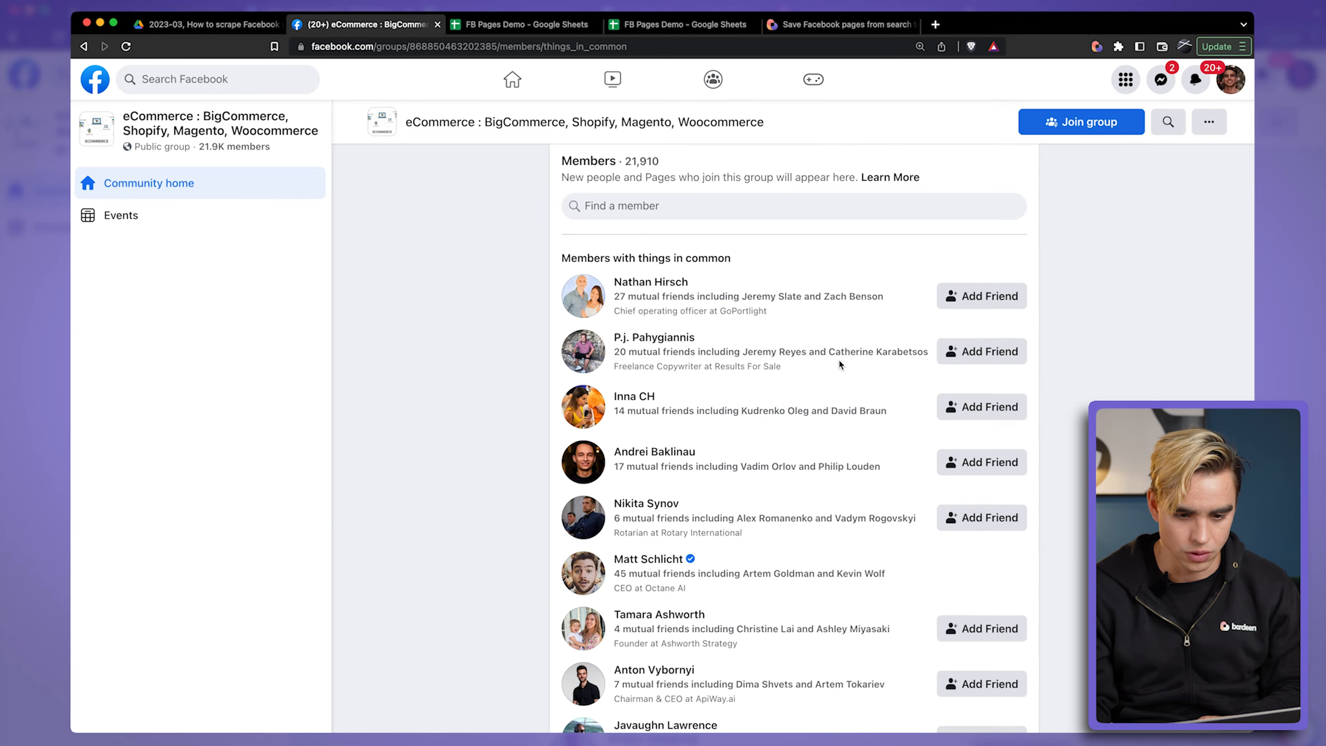
{"action": "scroll", "coordinate": [838, 359], "scroll_direction": "down", "scroll_amount": 2}
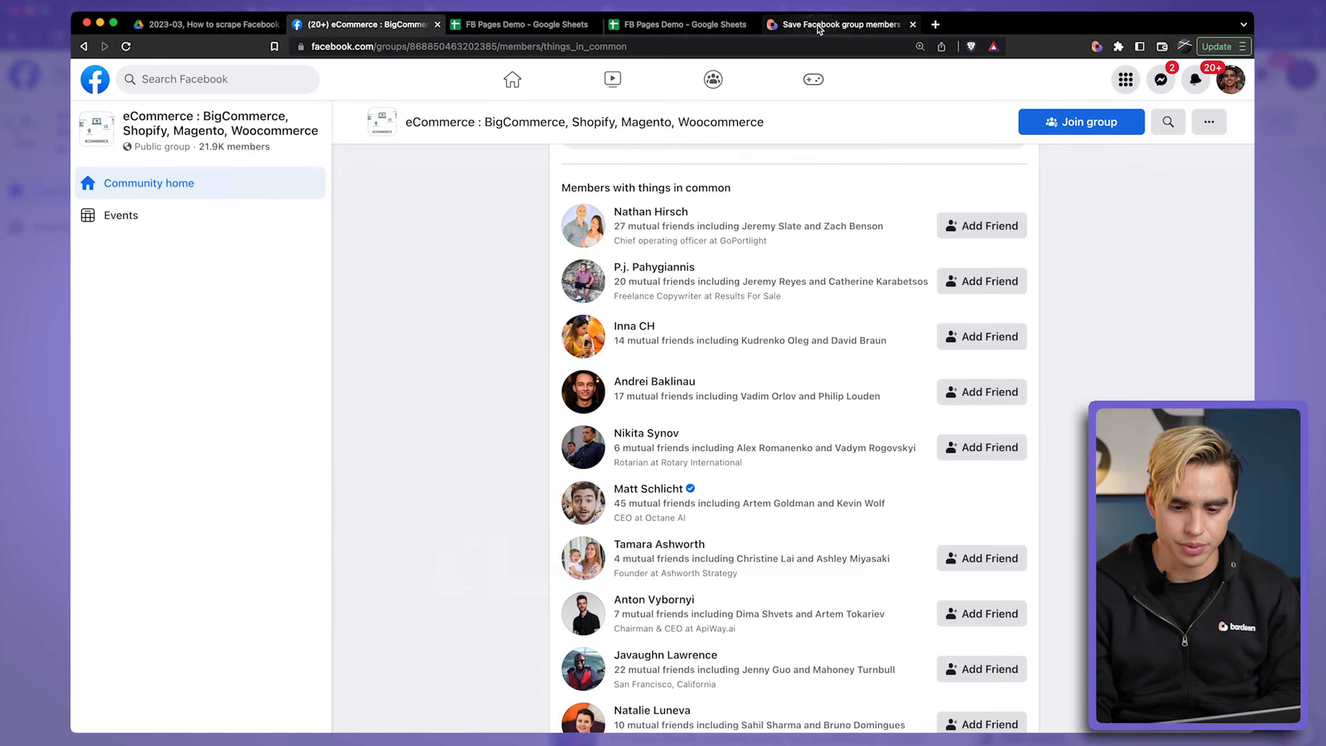
Step: Pin the Save Facebook group members to Google Sheets playbook in Bardeen and return to the group's member list
{"action": "left_click", "coordinate": [830, 24]}
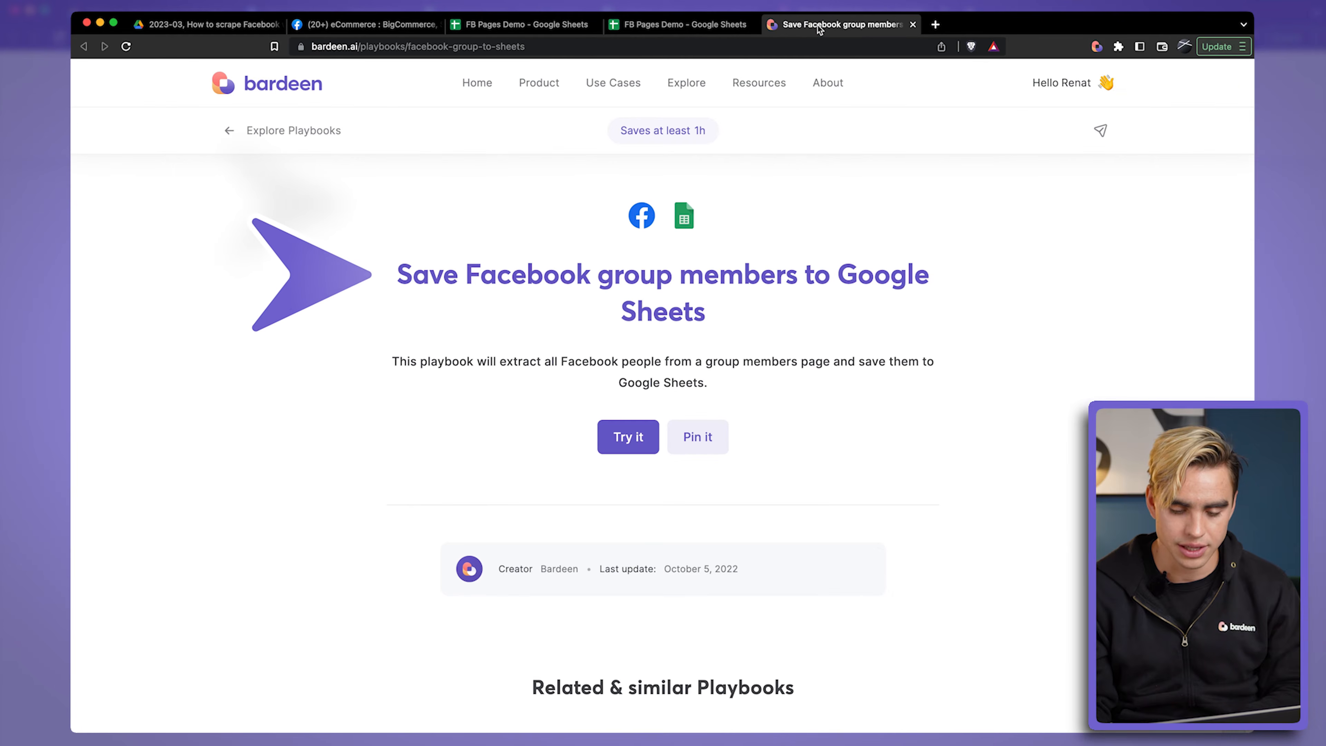
{"action": "left_click", "coordinate": [695, 439]}
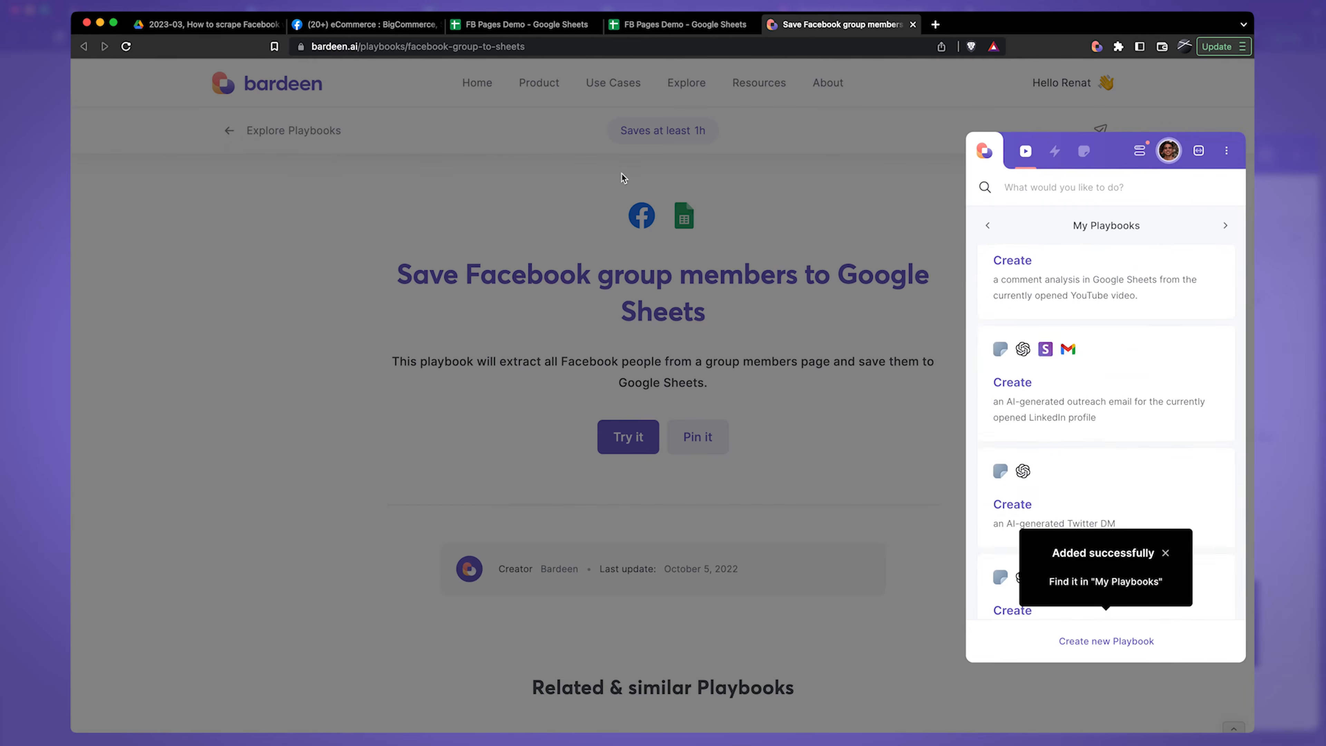
{"action": "left_click", "coordinate": [410, 28]}
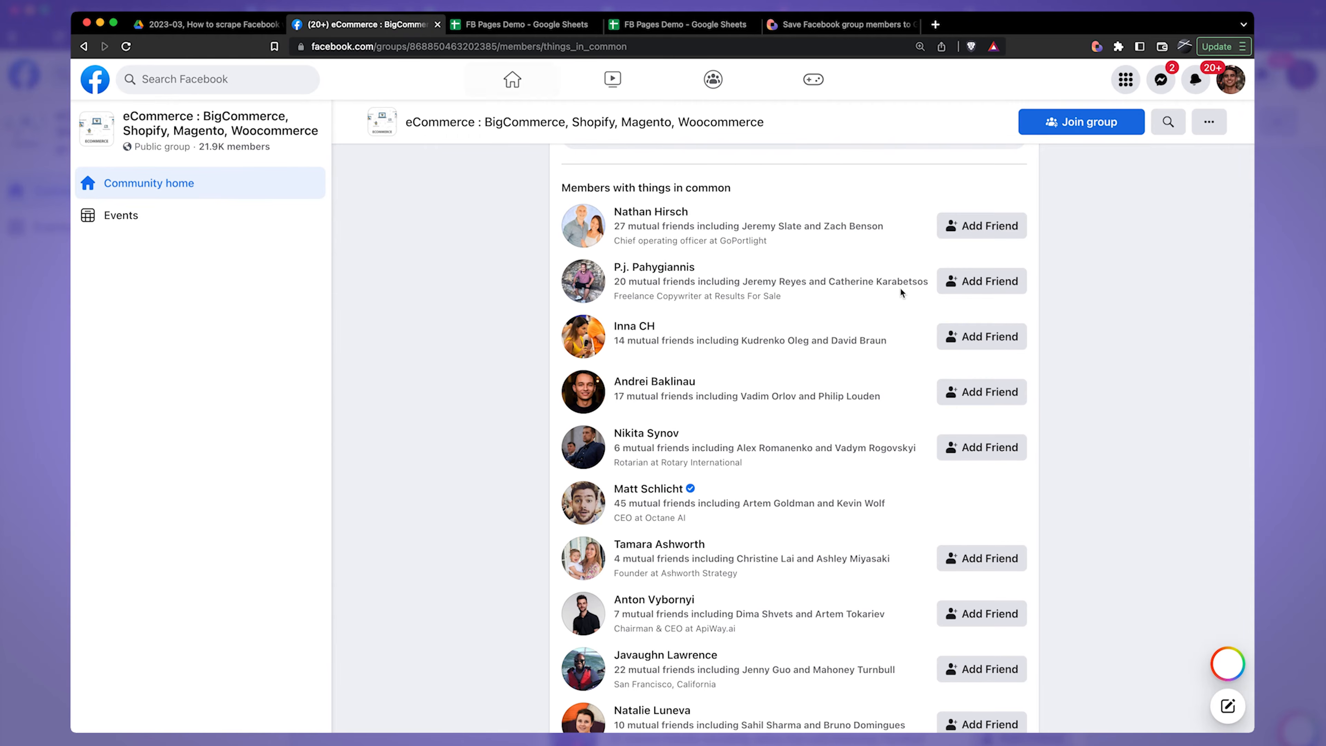
{"action": "left_click", "coordinate": [1096, 47]}
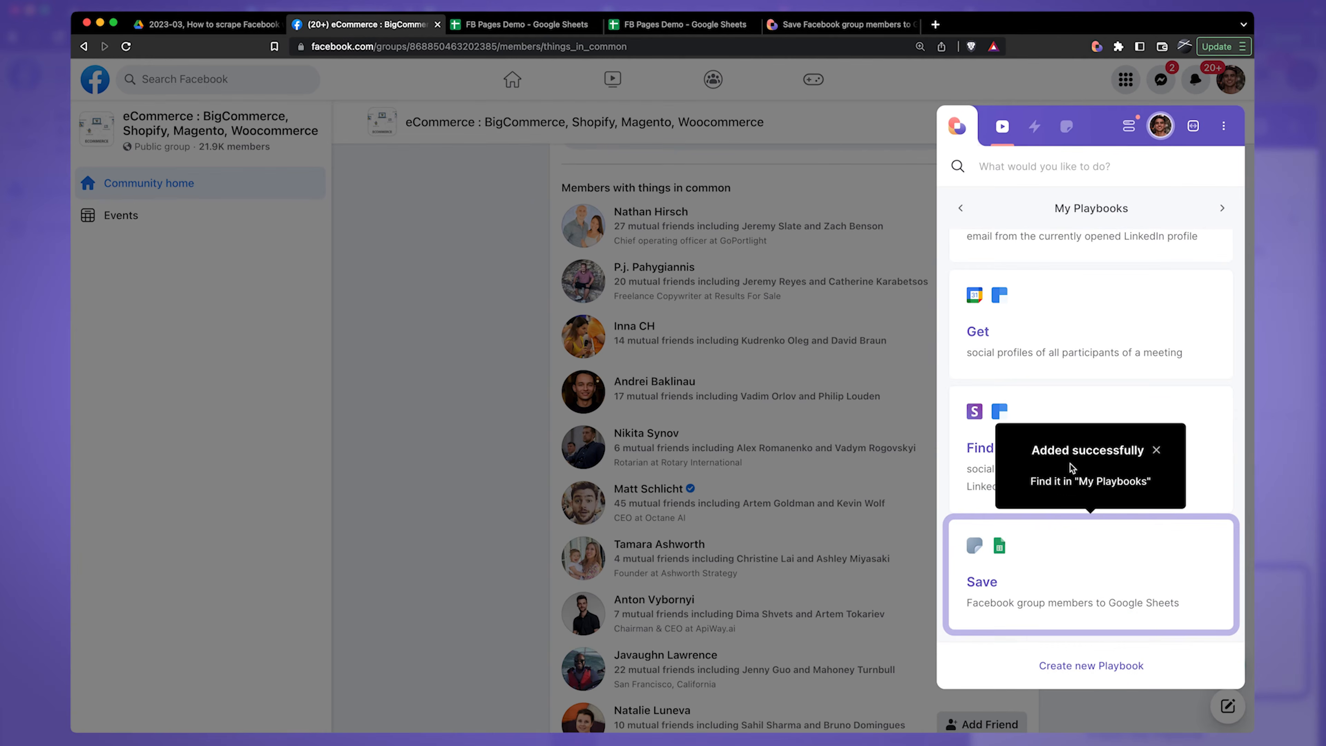
{"action": "left_click", "coordinate": [1065, 548]}
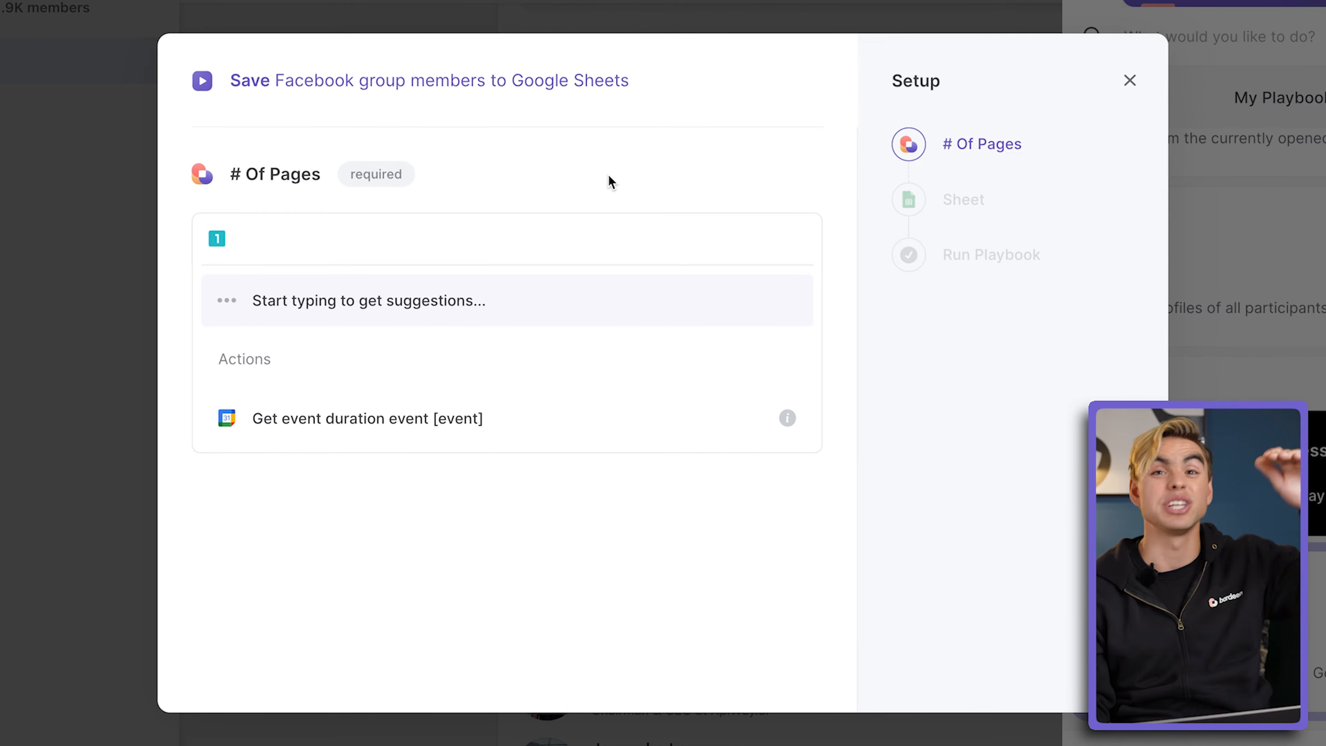
{"action": "left_click", "coordinate": [501, 683]}
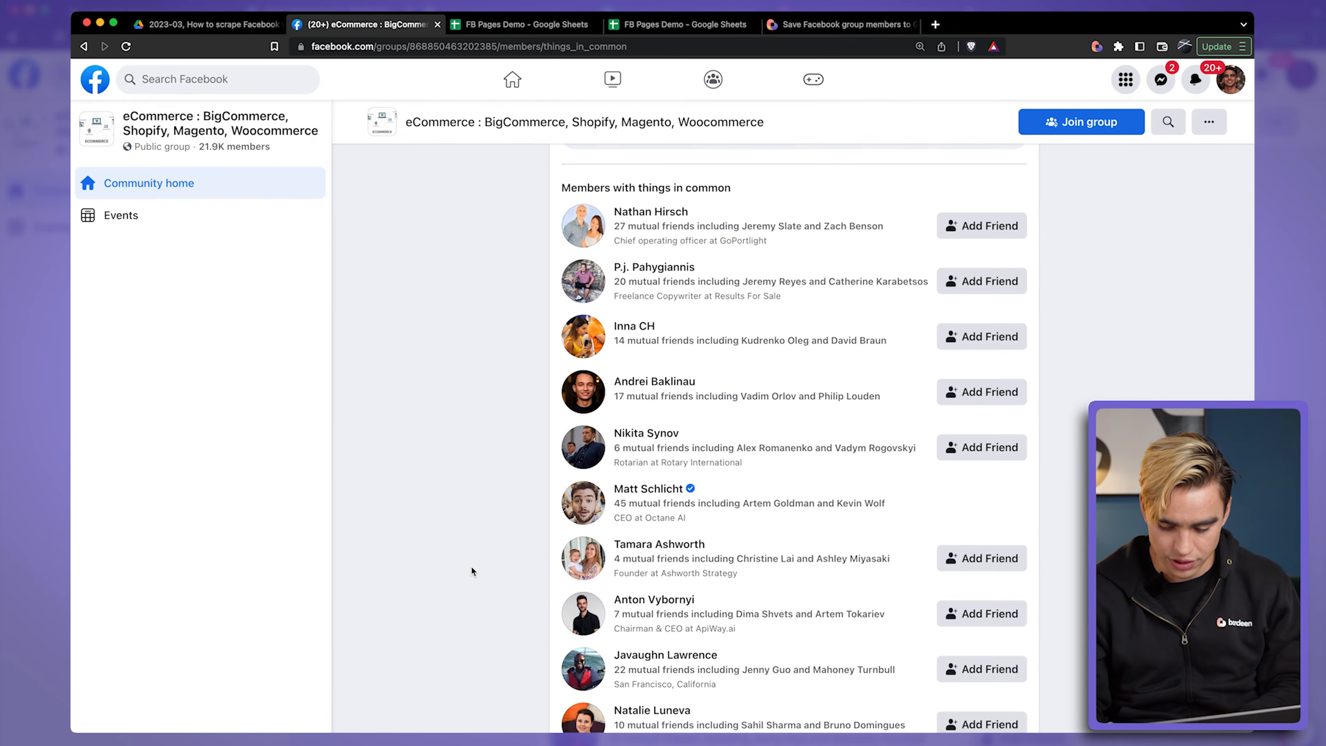
Step: Load more group members by repeatedly going to the end of the members with things in common list
{"action": "key", "text": "super+Down"}
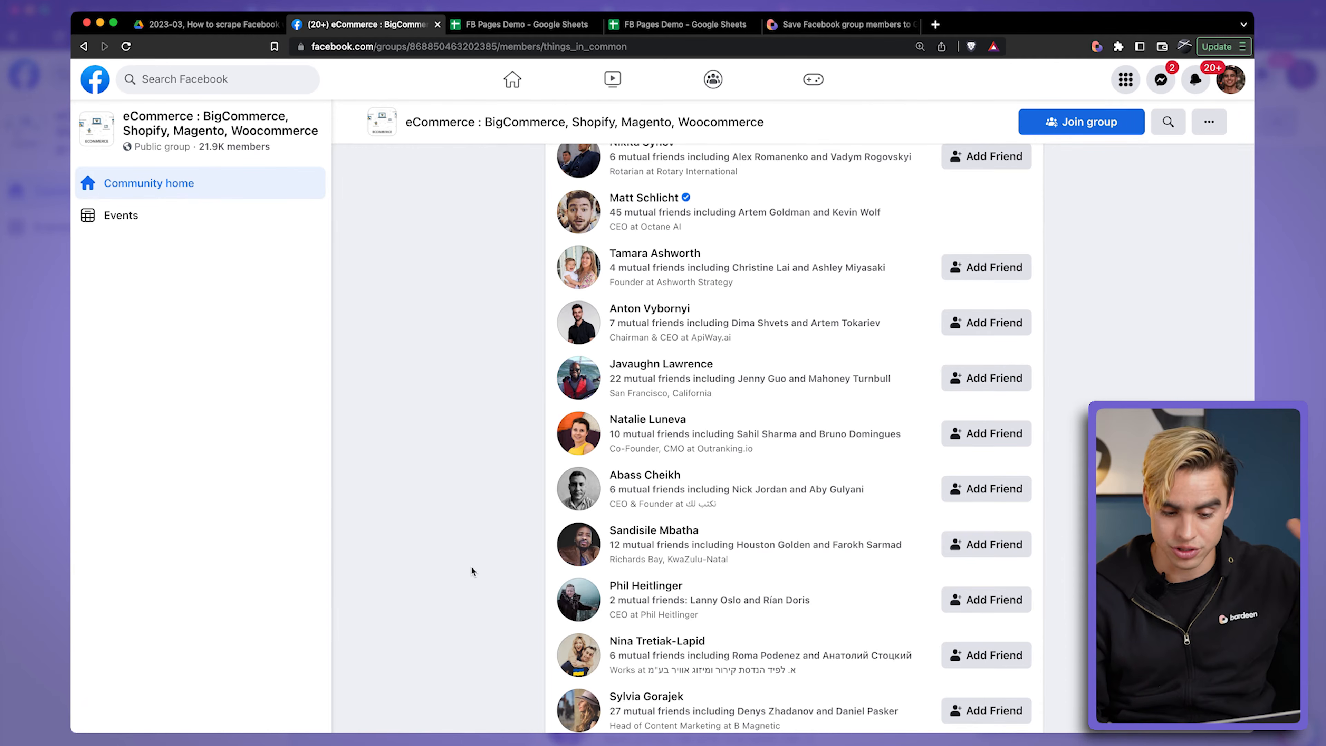
{"action": "key", "text": "super+Down"}
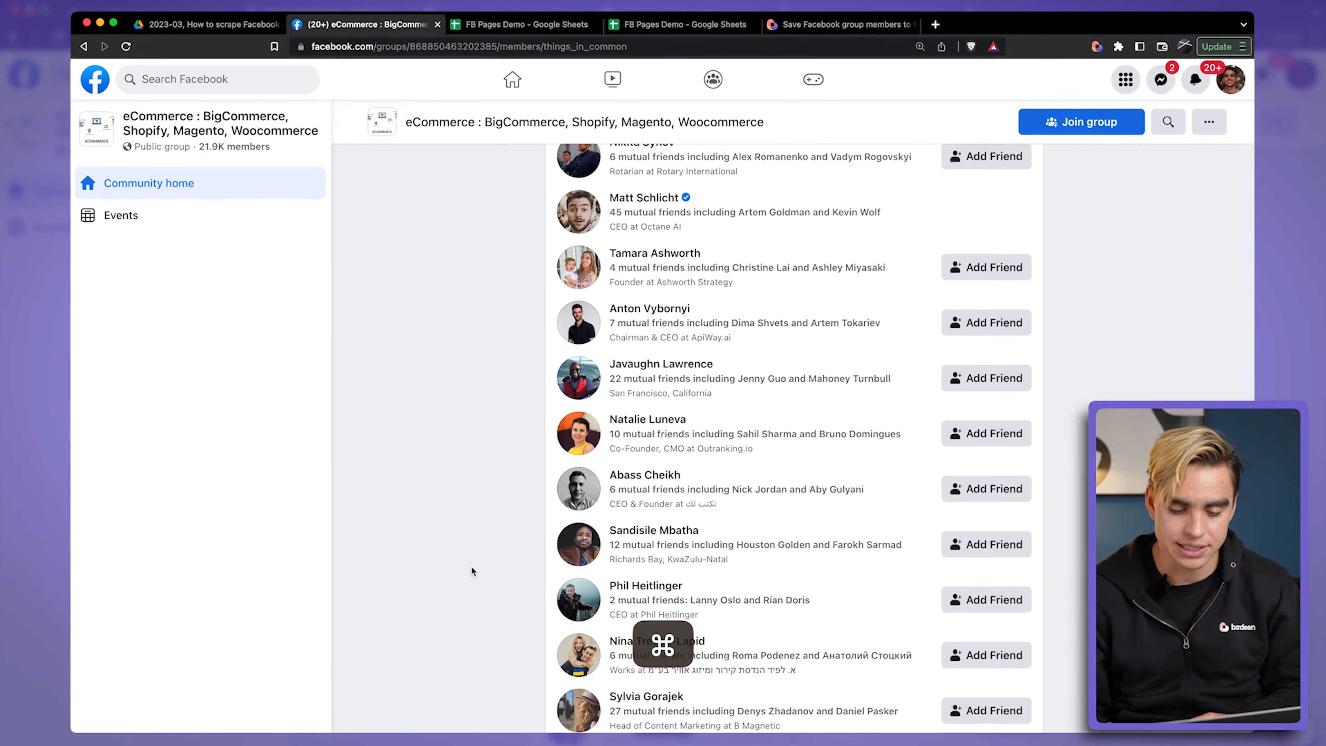
{"action": "key", "text": "super+Down"}
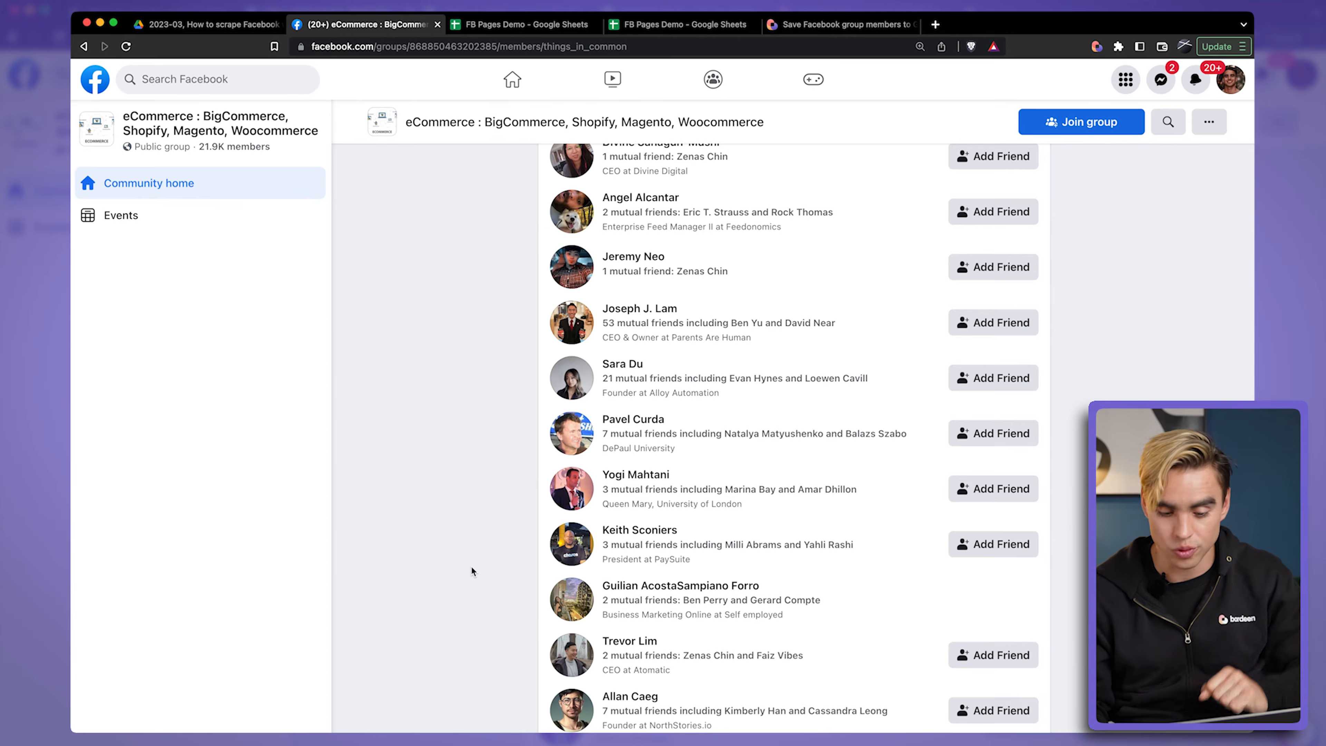
{"action": "key", "text": "super+Down"}
{"action": "key", "text": "super+Down"}
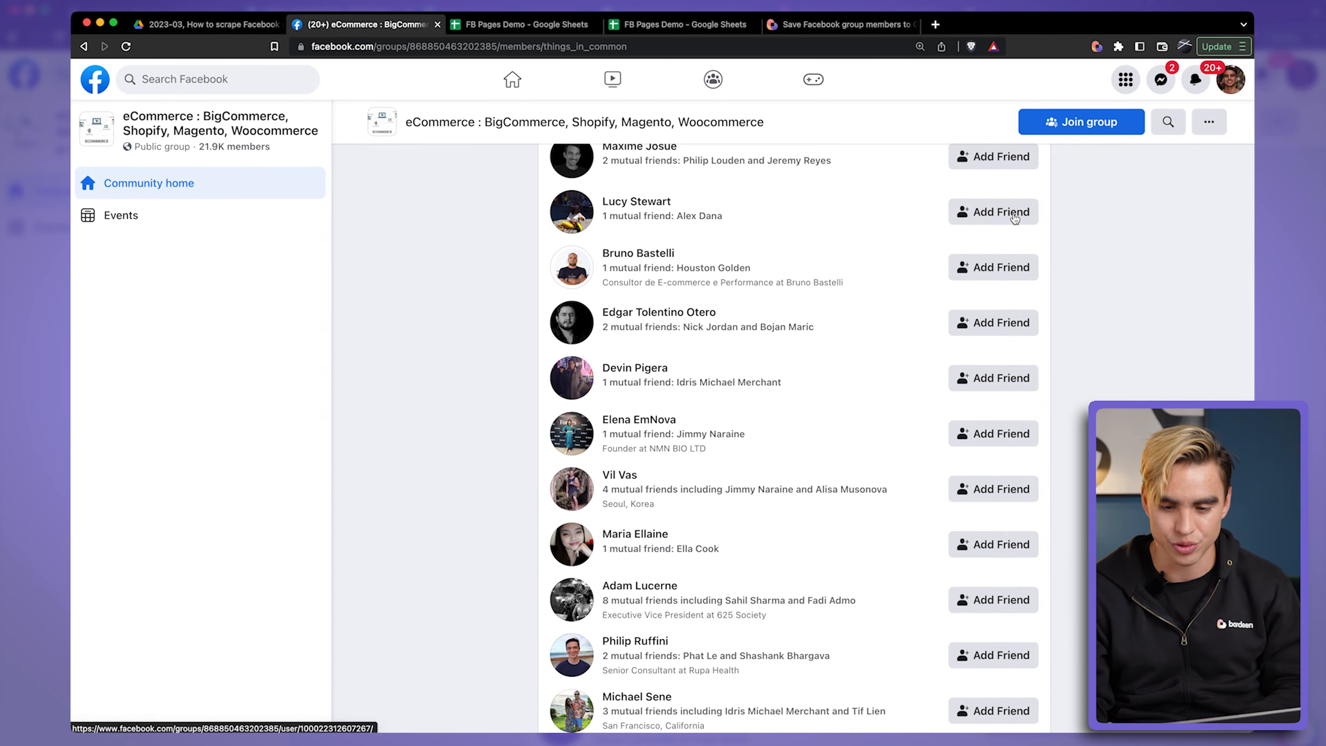
Step: Launch the Save Facebook group members to Google Sheets playbook on the member list and set the number of pages to 3
{"action": "left_click", "coordinate": [1098, 47]}
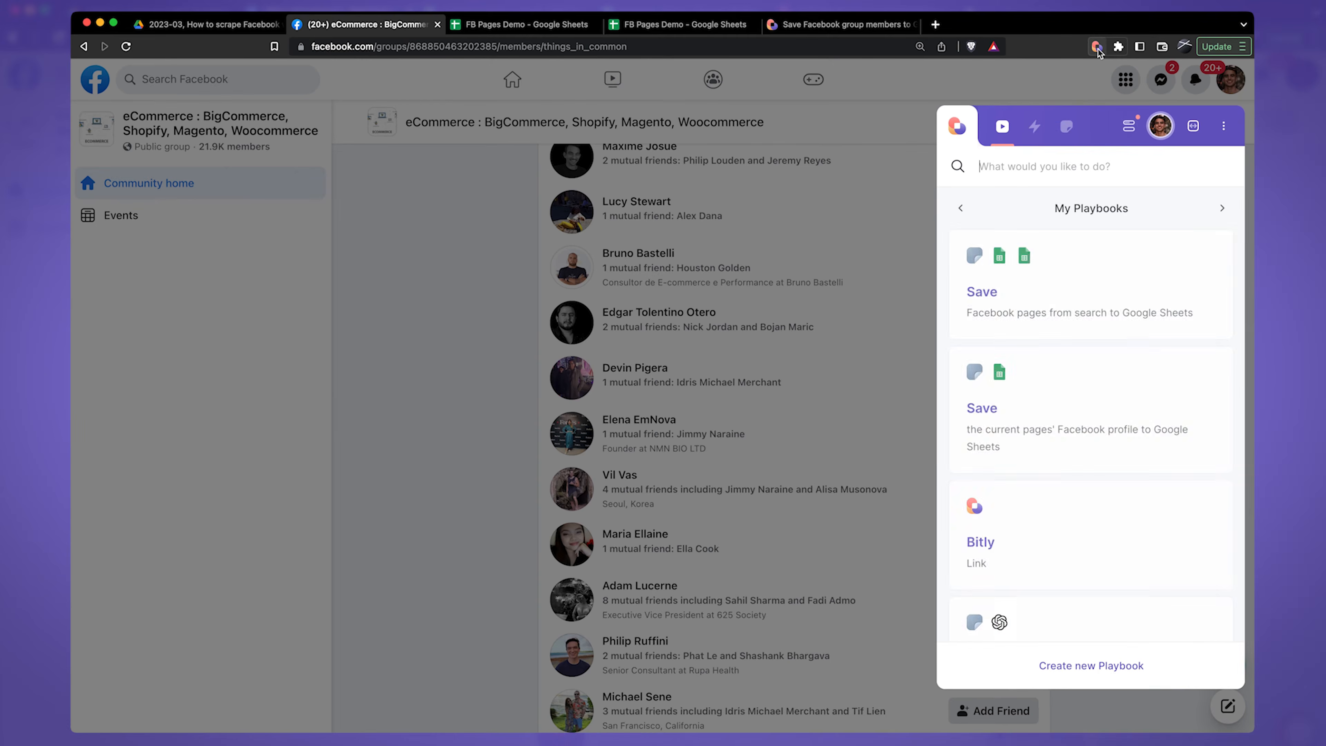
{"action": "scroll", "coordinate": [1049, 498], "scroll_direction": "down", "scroll_amount": 2}
{"action": "scroll", "coordinate": [1049, 498], "scroll_direction": "down", "scroll_amount": 10}
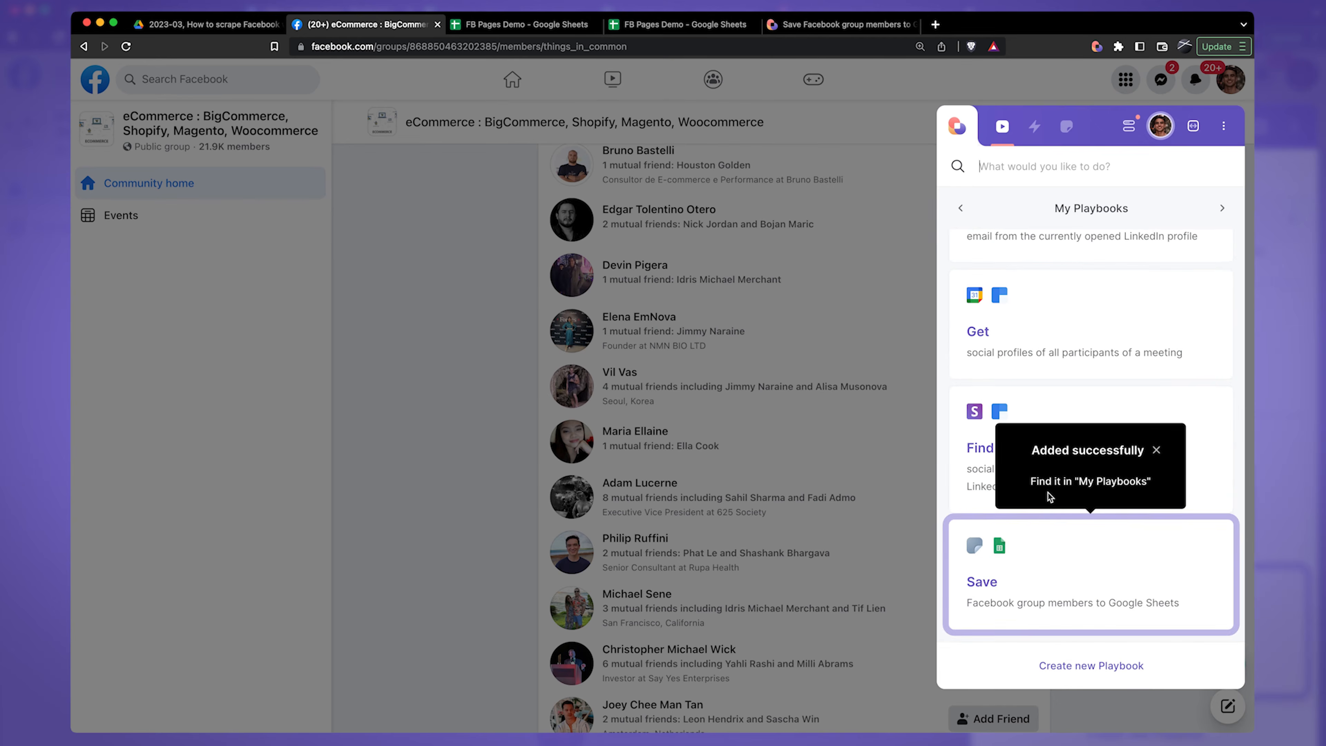
{"action": "left_click", "coordinate": [1063, 547]}
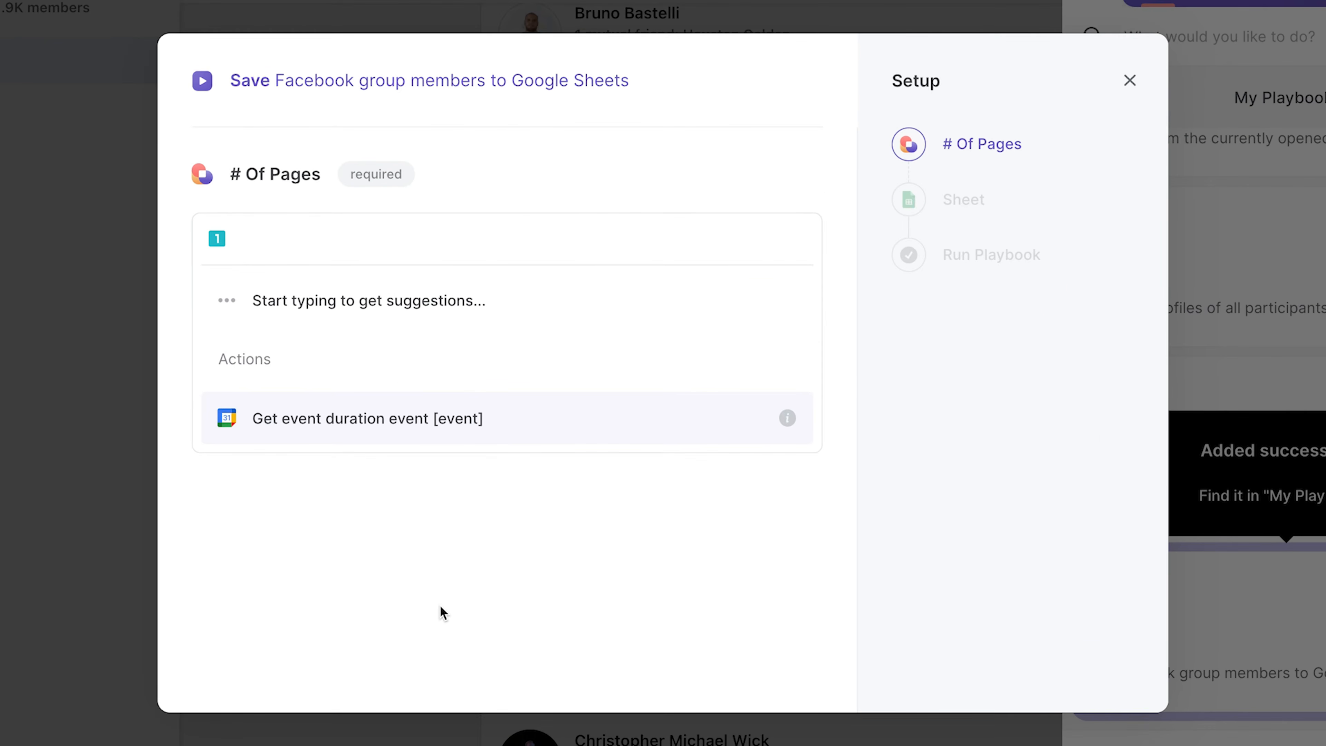
{"action": "type", "text": "3"}
{"action": "left_click", "coordinate": [333, 320]}
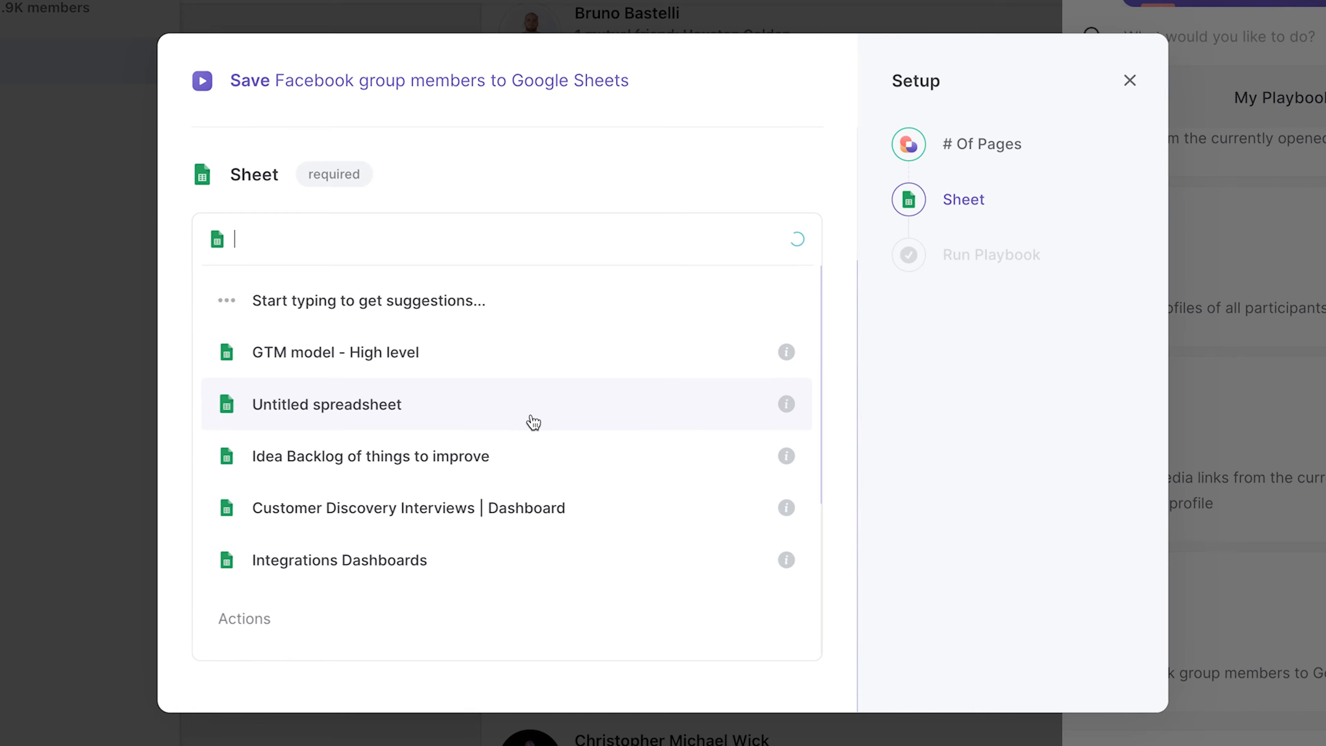
Step: Choose the Fb Profiles spreadsheet as the playbook's destination sheet
{"action": "type", "text": "fb pro"}
{"action": "left_click", "coordinate": [515, 307]}
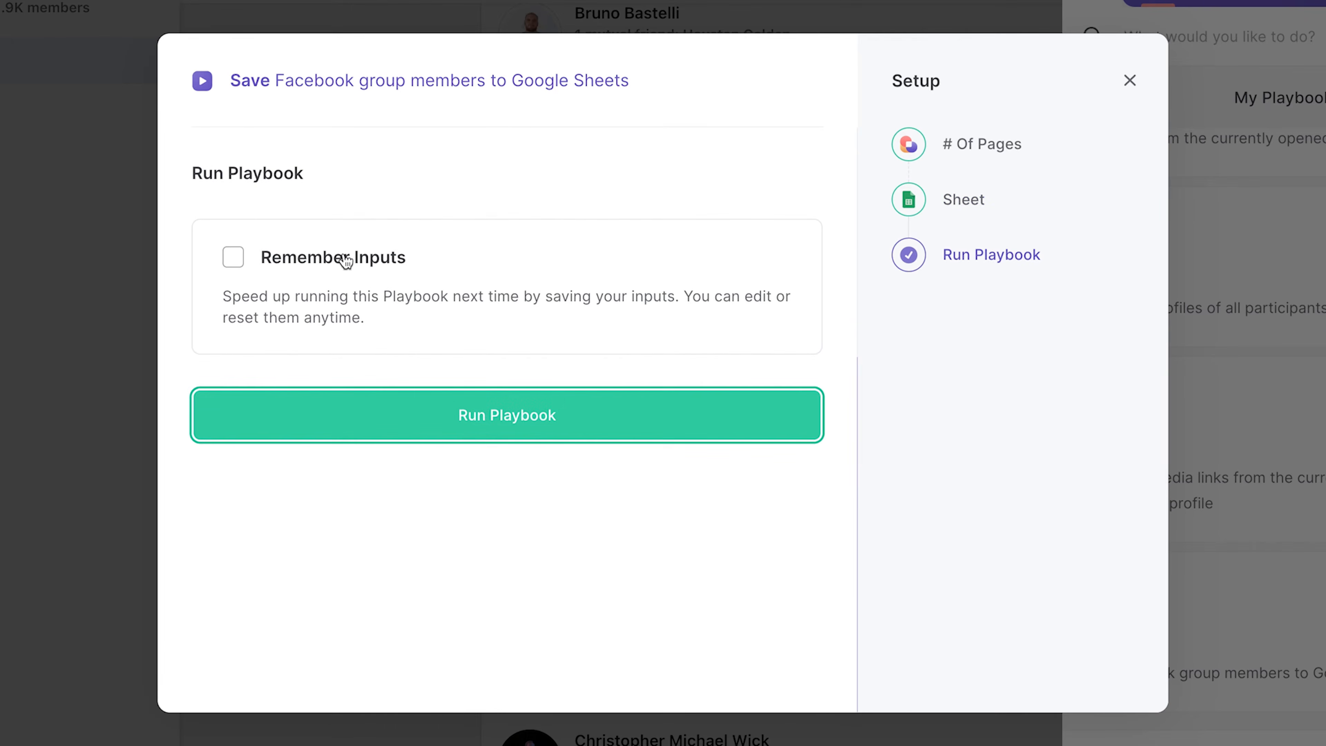
Step: Enable remembering the inputs and run the group members playbook
{"action": "left_click", "coordinate": [348, 264]}
{"action": "left_click", "coordinate": [737, 403]}
{"action": "left_click", "coordinate": [684, 579]}
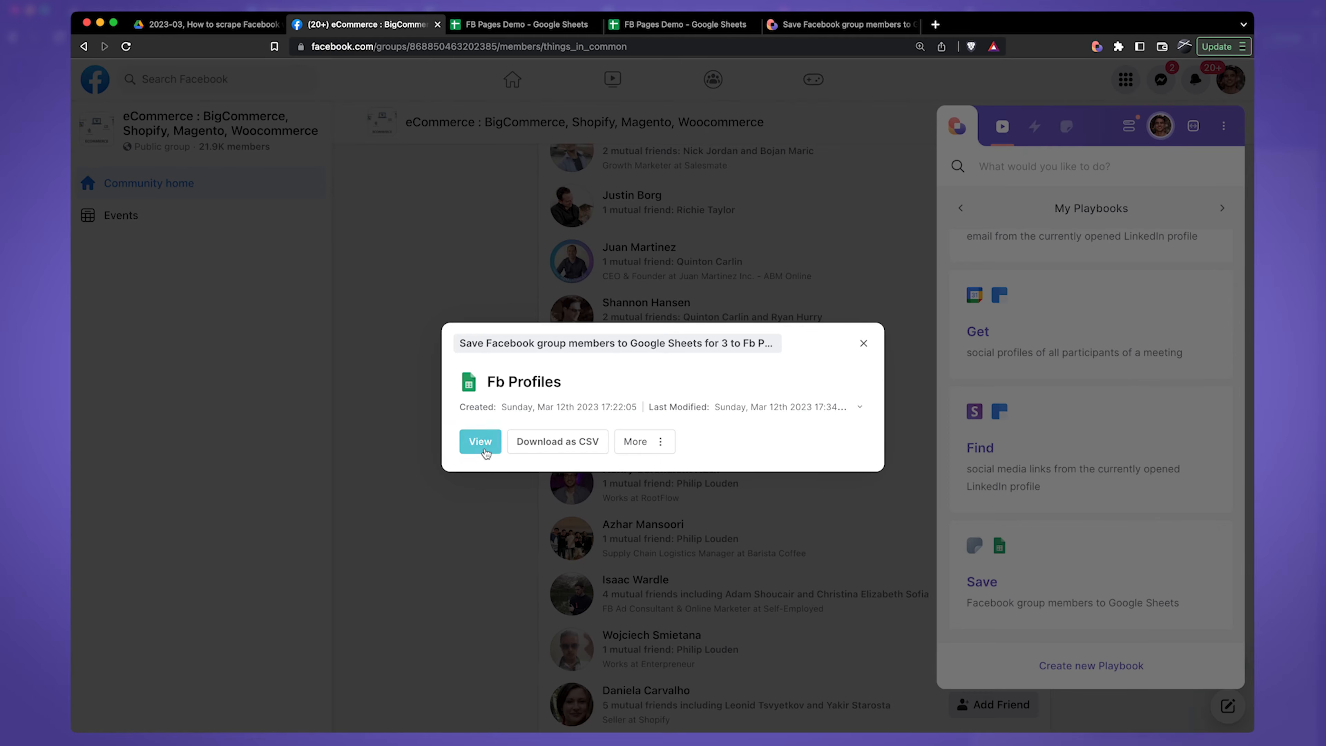
Step: Open the resulting Fb Profiles sheet and move the Link, Joined and Additional columns directly after the Name column
{"action": "left_click", "coordinate": [480, 442]}
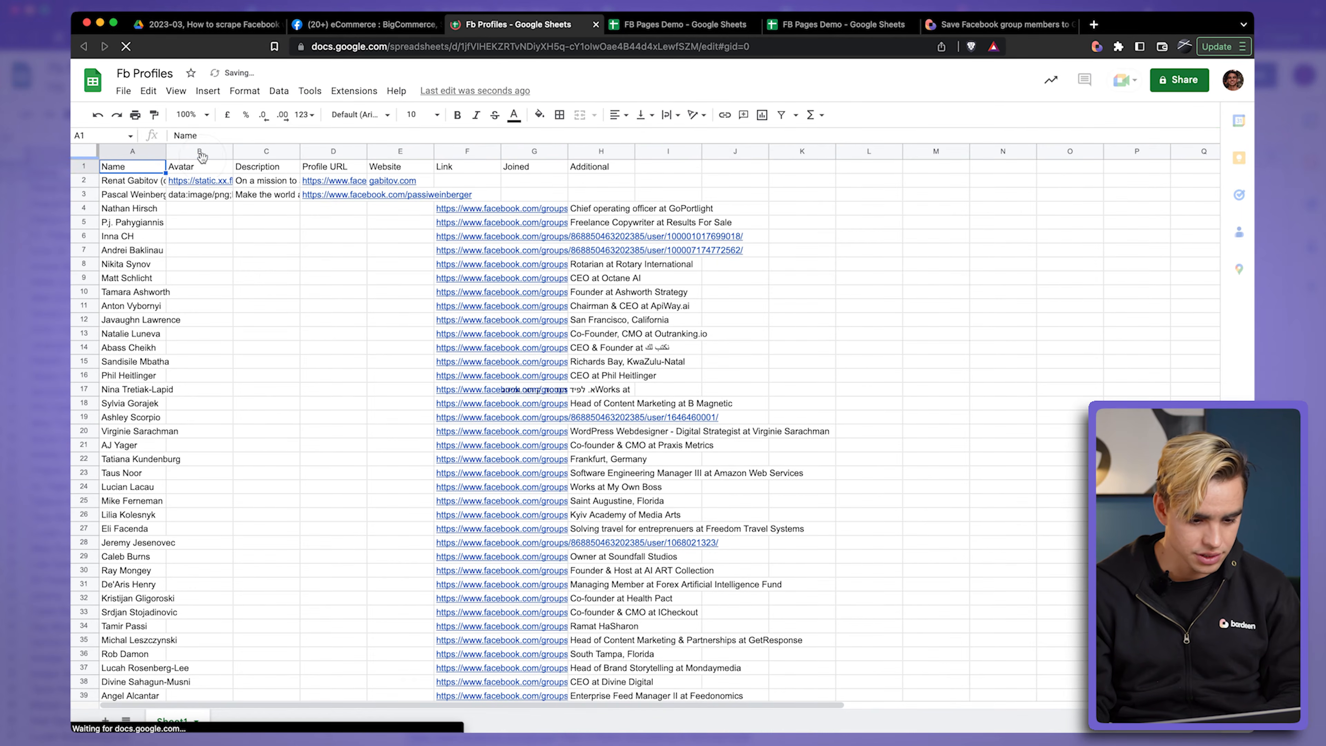
{"action": "left_click", "coordinate": [456, 154]}
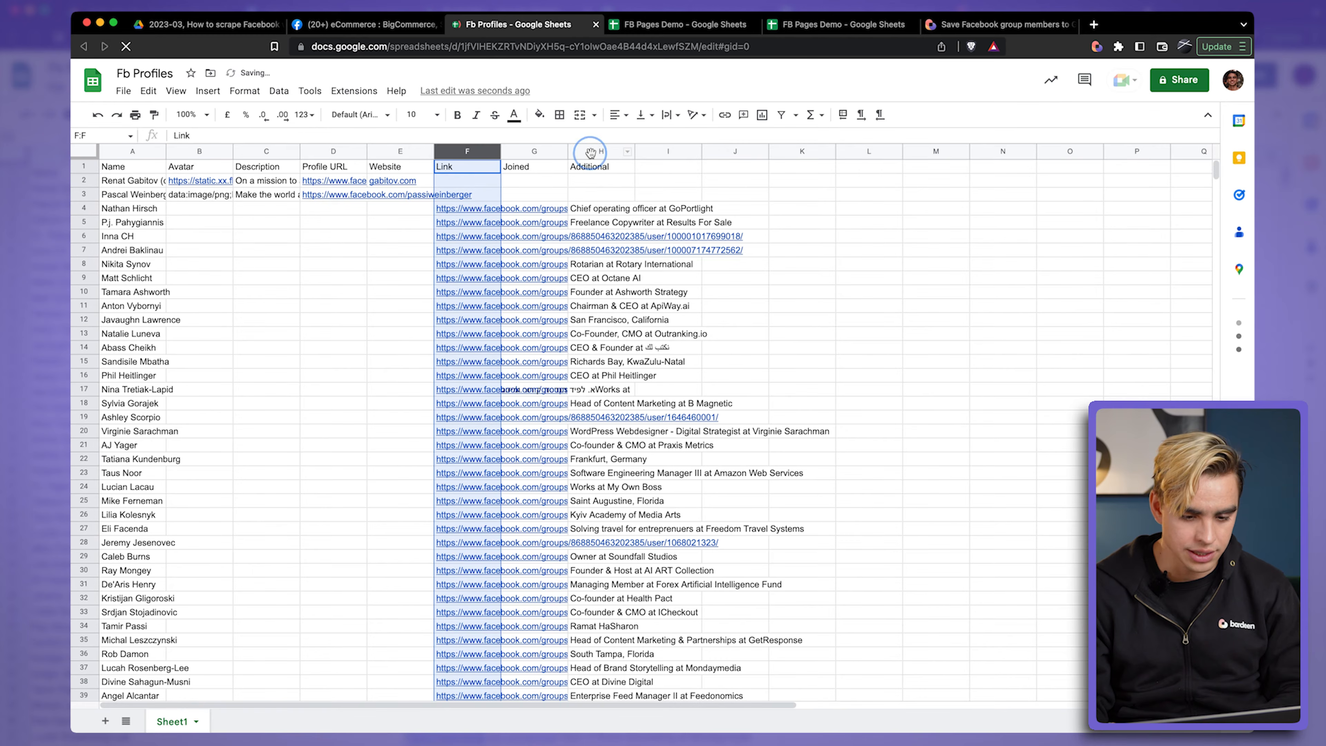
{"action": "left_click", "coordinate": [591, 153], "text": "shift"}
{"action": "left_click_drag", "start_coordinate": [590, 153], "coordinate": [209, 157]}
Step: Review the scraped member names and Additional details, and compare them with the entries in the group's Facebook member list
{"action": "left_click", "coordinate": [129, 226]}
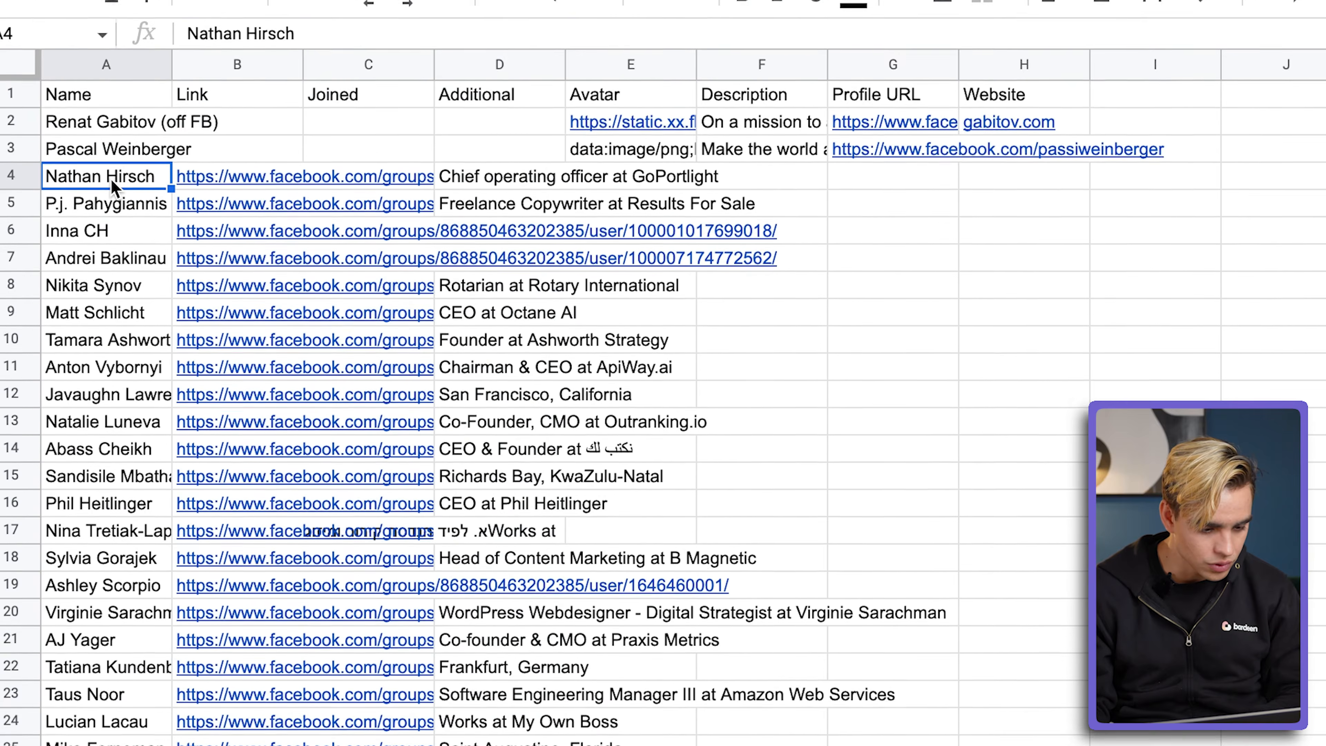
{"action": "key", "text": "Down"}
{"action": "key", "text": "Down"}
{"action": "key", "text": "Down"}
{"action": "key", "text": "Down"}
{"action": "key", "text": "Down"}
{"action": "key", "text": "Down"}
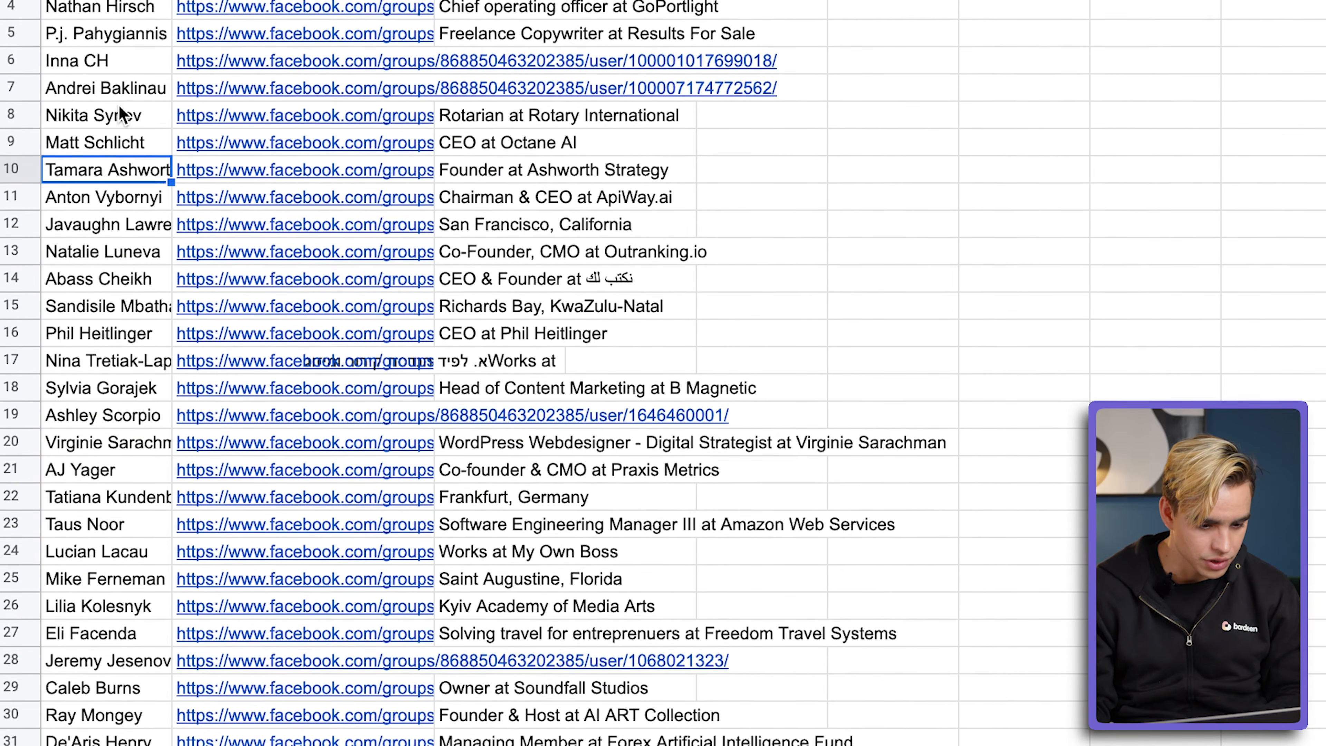
{"action": "left_click", "coordinate": [474, 7]}
{"action": "key", "text": "Down"}
{"action": "key", "text": "Down"}
{"action": "key", "text": "Down"}
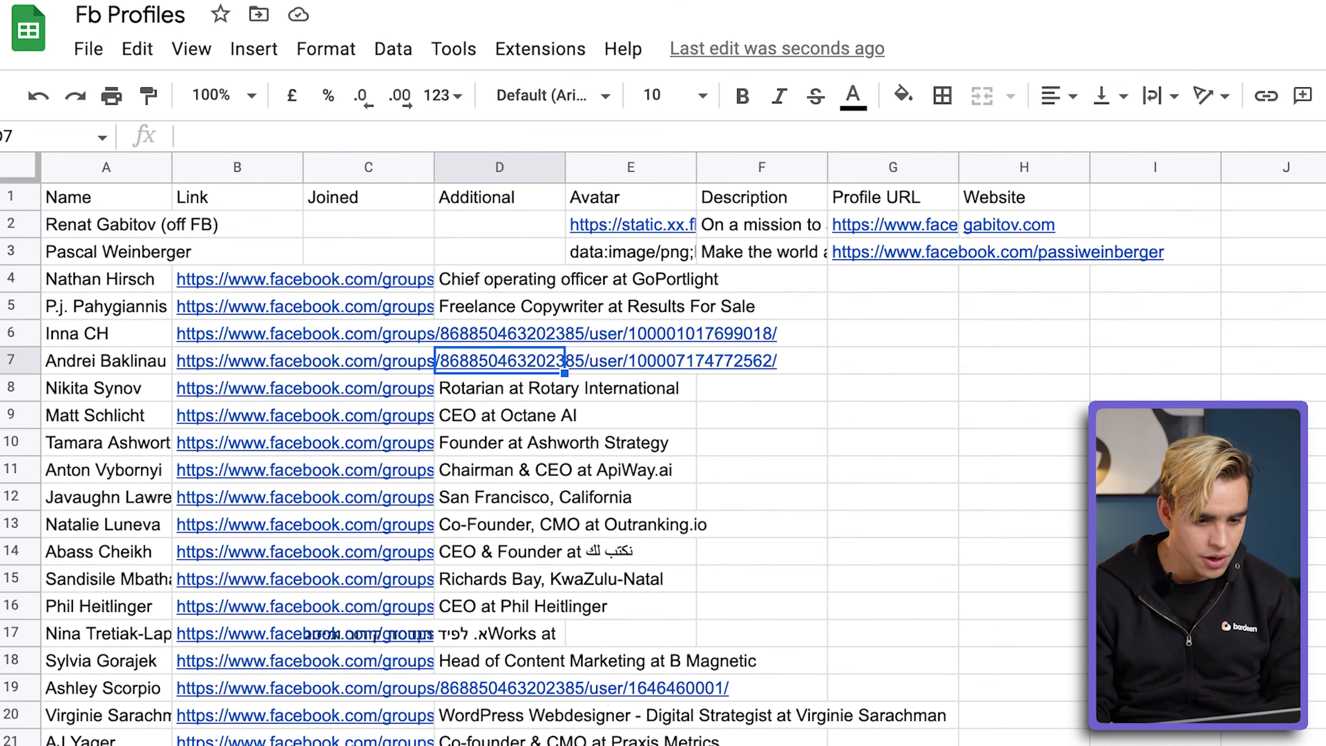
{"action": "left_click", "coordinate": [355, 24]}
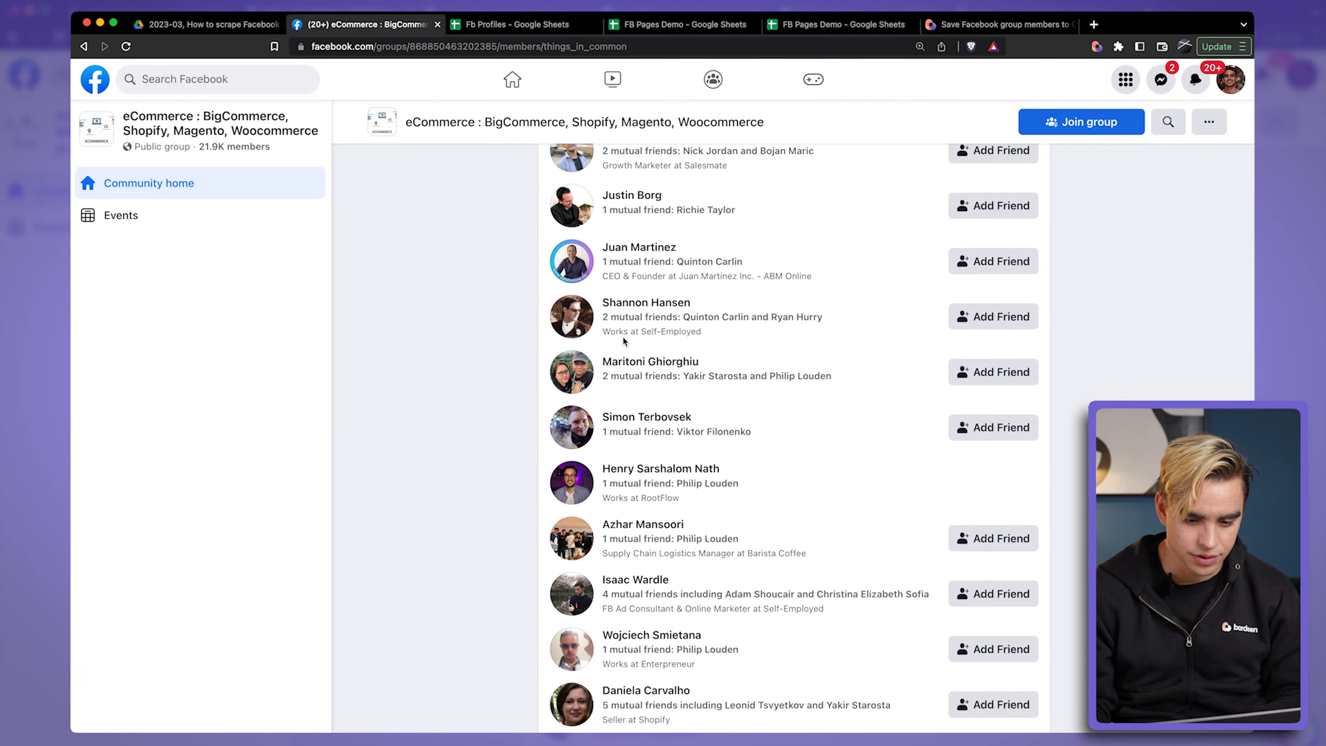
{"action": "left_click_drag", "start_coordinate": [823, 282], "coordinate": [602, 244]}
Step: Examine the full Facebook link in cell B4 of the Fb Profiles sheet
{"action": "left_click", "coordinate": [488, 26]}
{"action": "left_click", "coordinate": [218, 209]}
{"action": "mouse_move", "coordinate": [213, 213]}
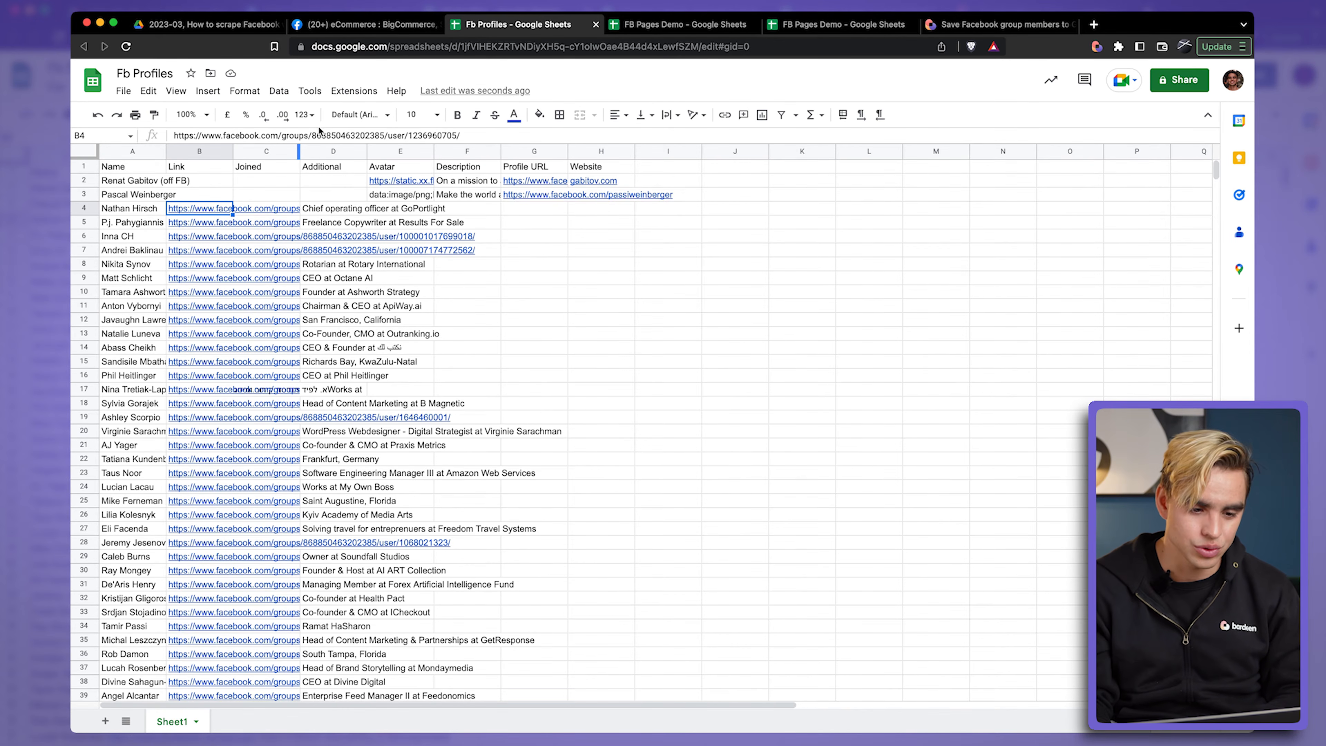
{"action": "left_click_drag", "start_coordinate": [473, 135], "coordinate": [219, 125]}
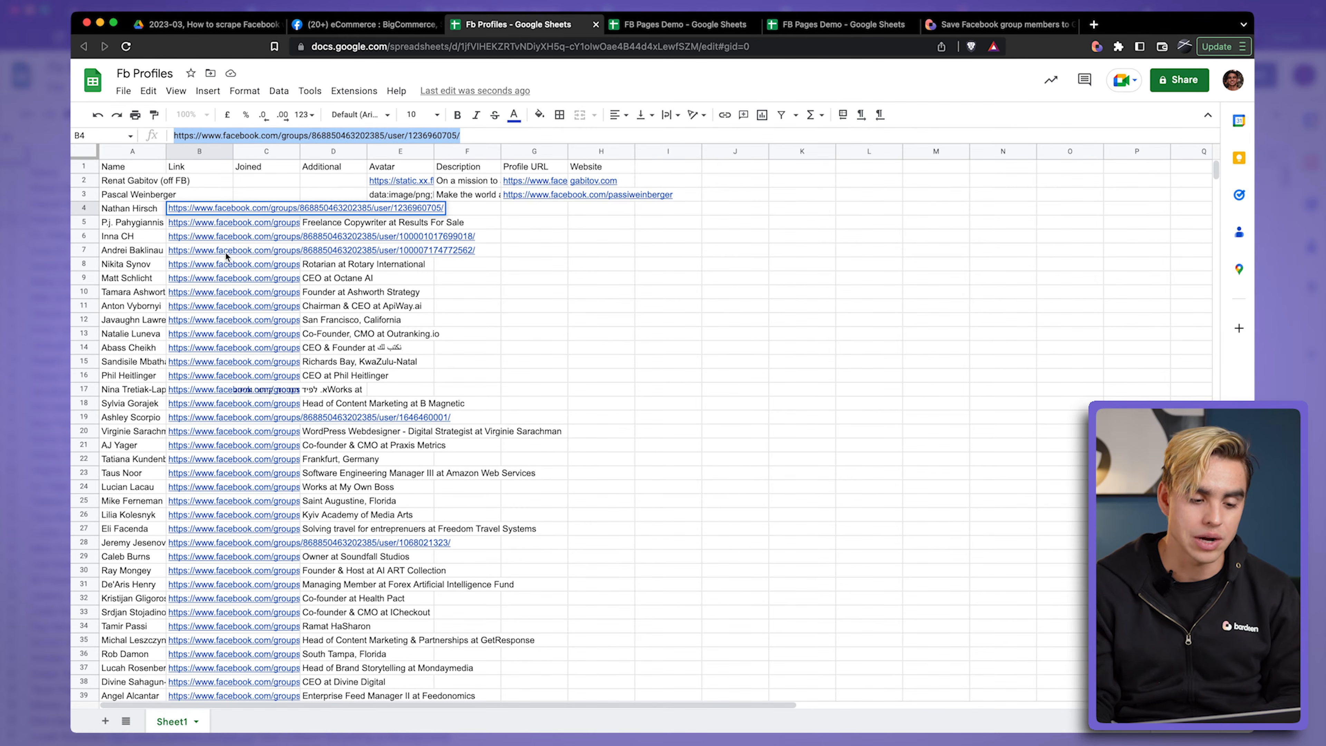
{"action": "mouse_move", "coordinate": [215, 253]}
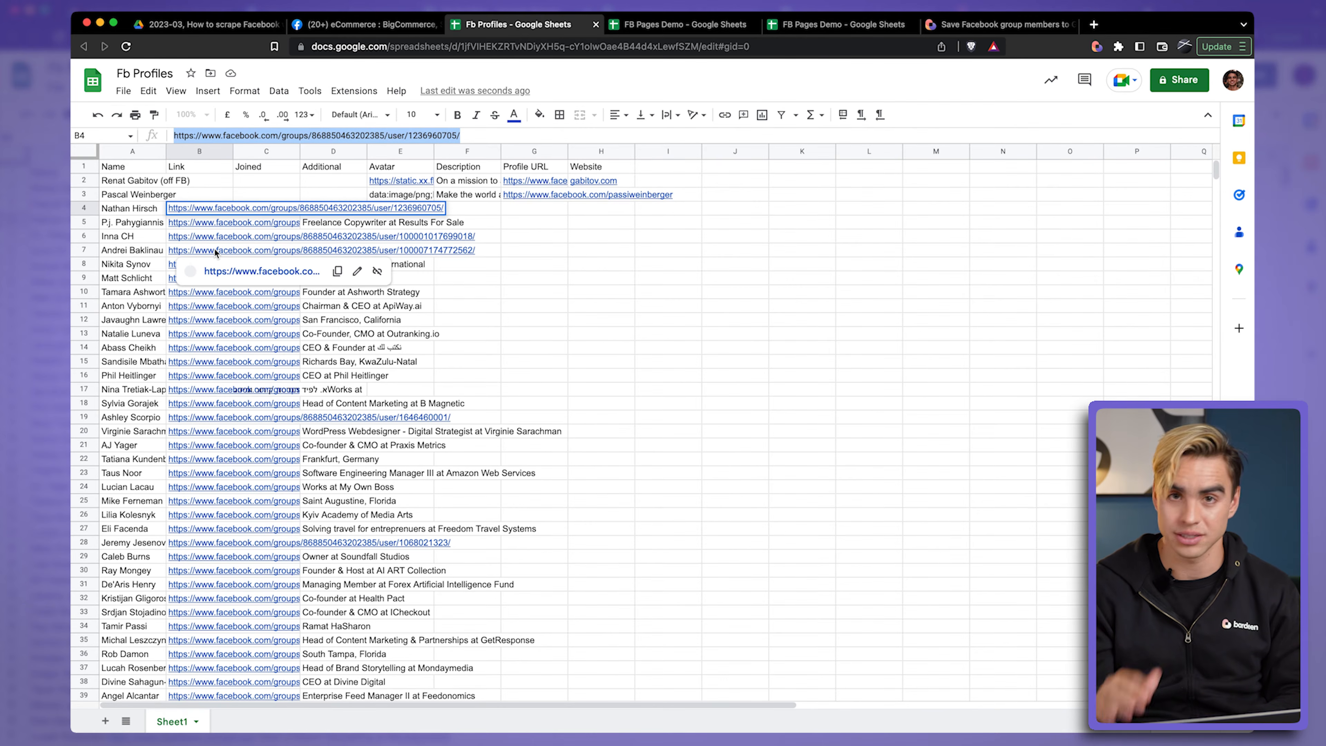
Step: Open the Facebook link in cell B4 and go from the member's group profile to their main profile
{"action": "left_click", "coordinate": [195, 224]}
{"action": "left_click", "coordinate": [194, 213]}
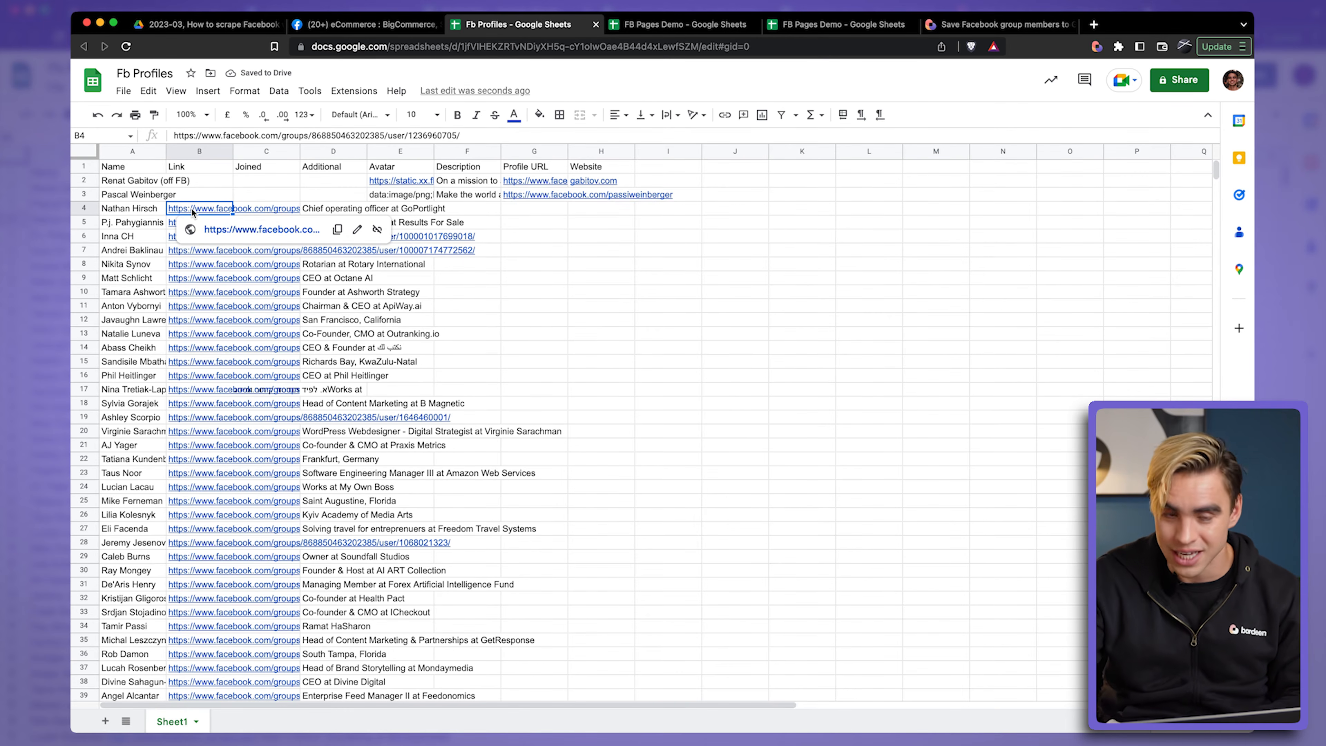
{"action": "left_click", "coordinate": [220, 229]}
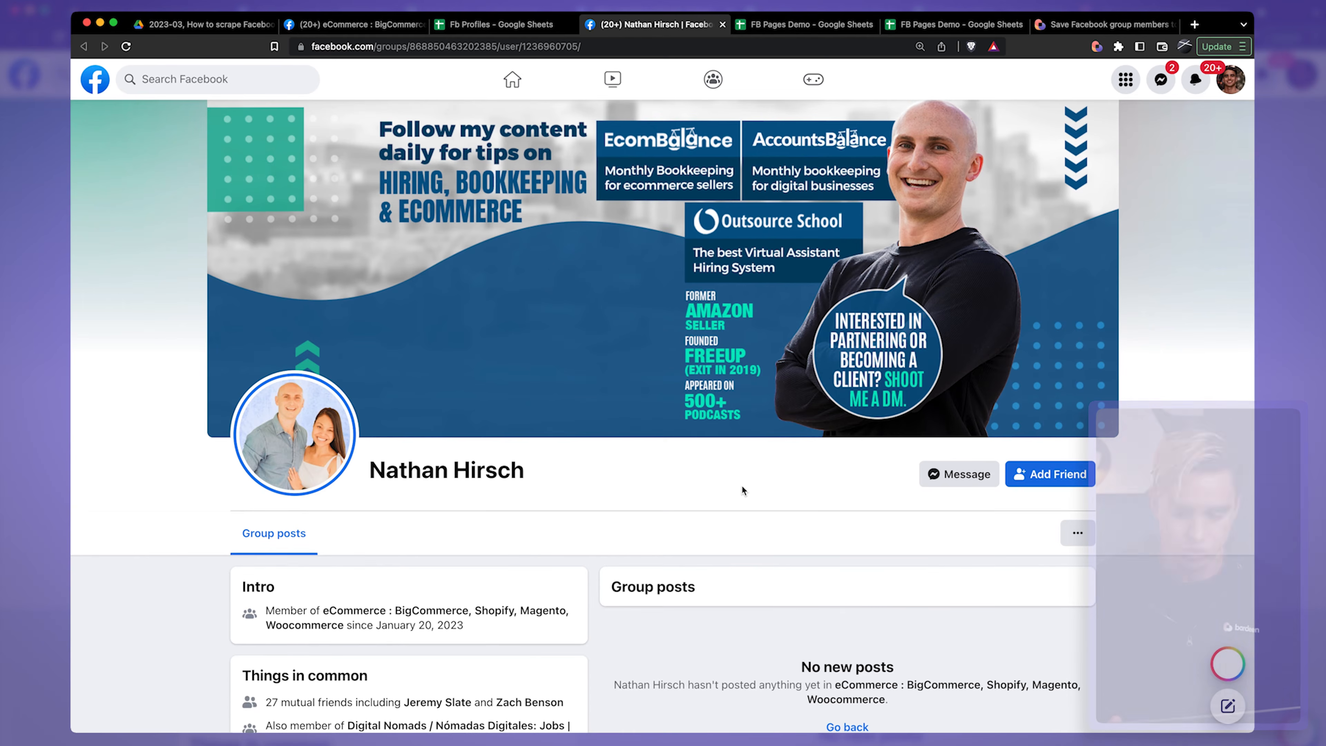
{"action": "scroll", "coordinate": [768, 524], "scroll_direction": "down", "scroll_amount": 1}
{"action": "left_click", "coordinate": [1077, 476]}
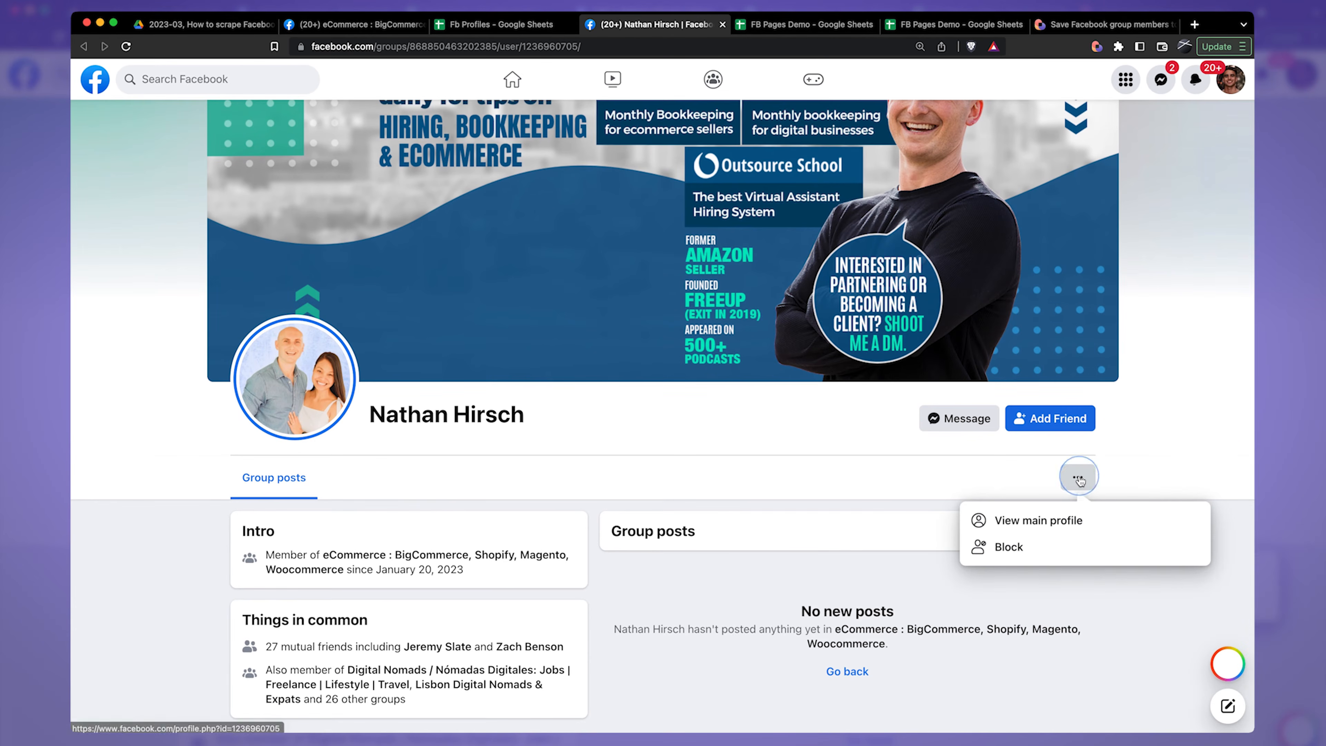
{"action": "left_click", "coordinate": [1067, 525]}
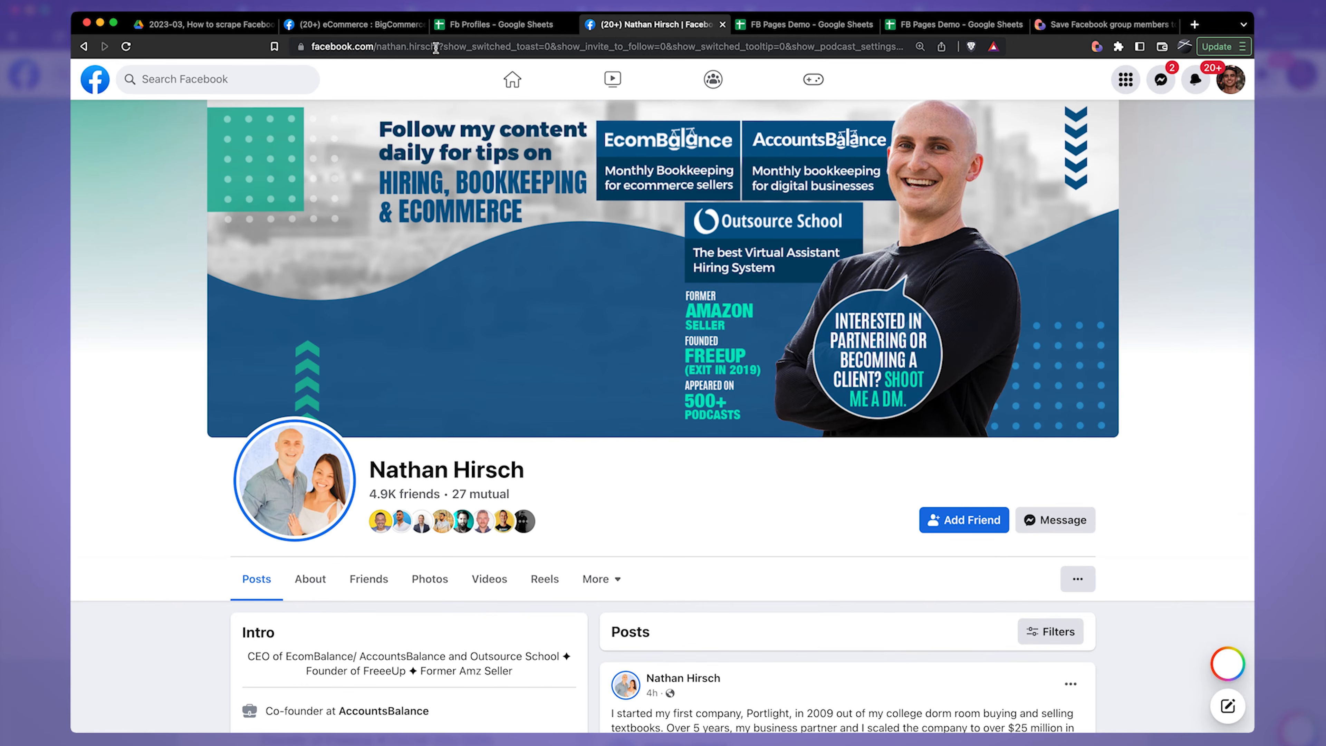
{"action": "left_click", "coordinate": [717, 533]}
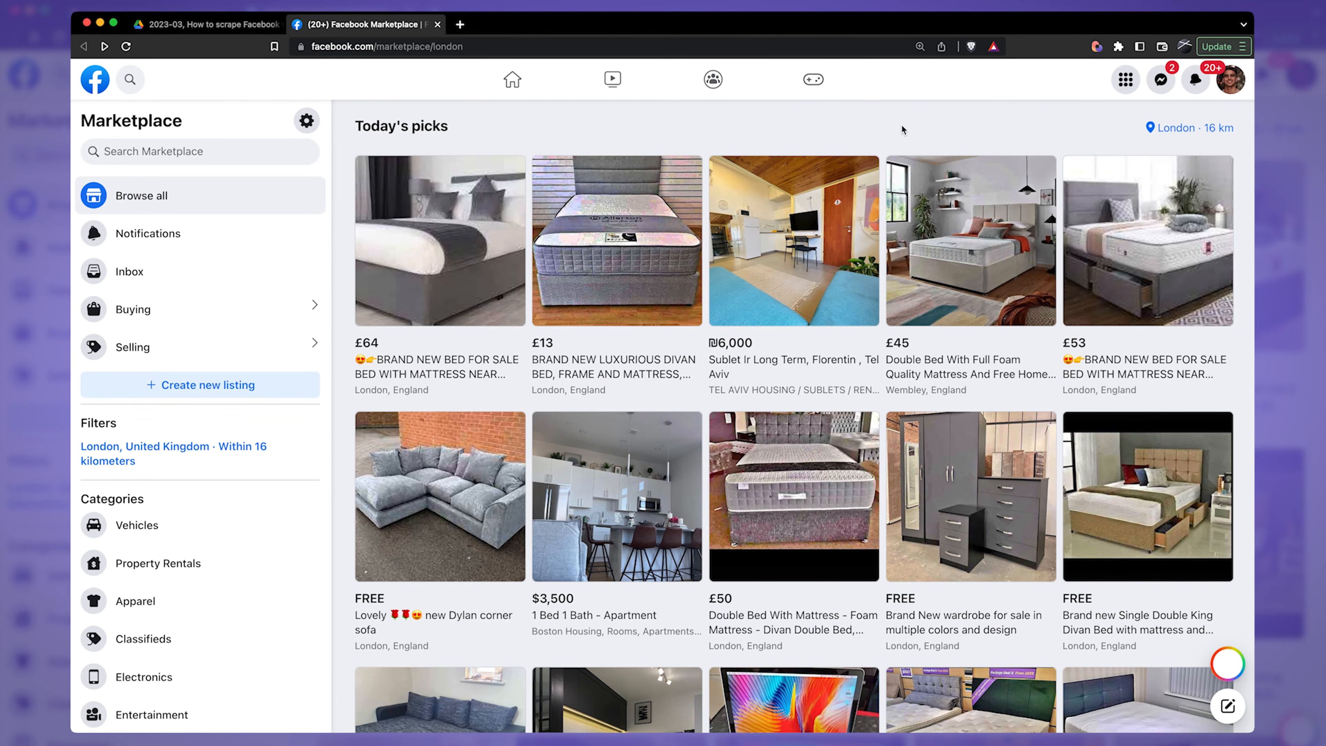
Step: Create a new Bardeen playbook on the Facebook Marketplace page with the Scrape data on active tab action
{"action": "left_click", "coordinate": [1099, 48]}
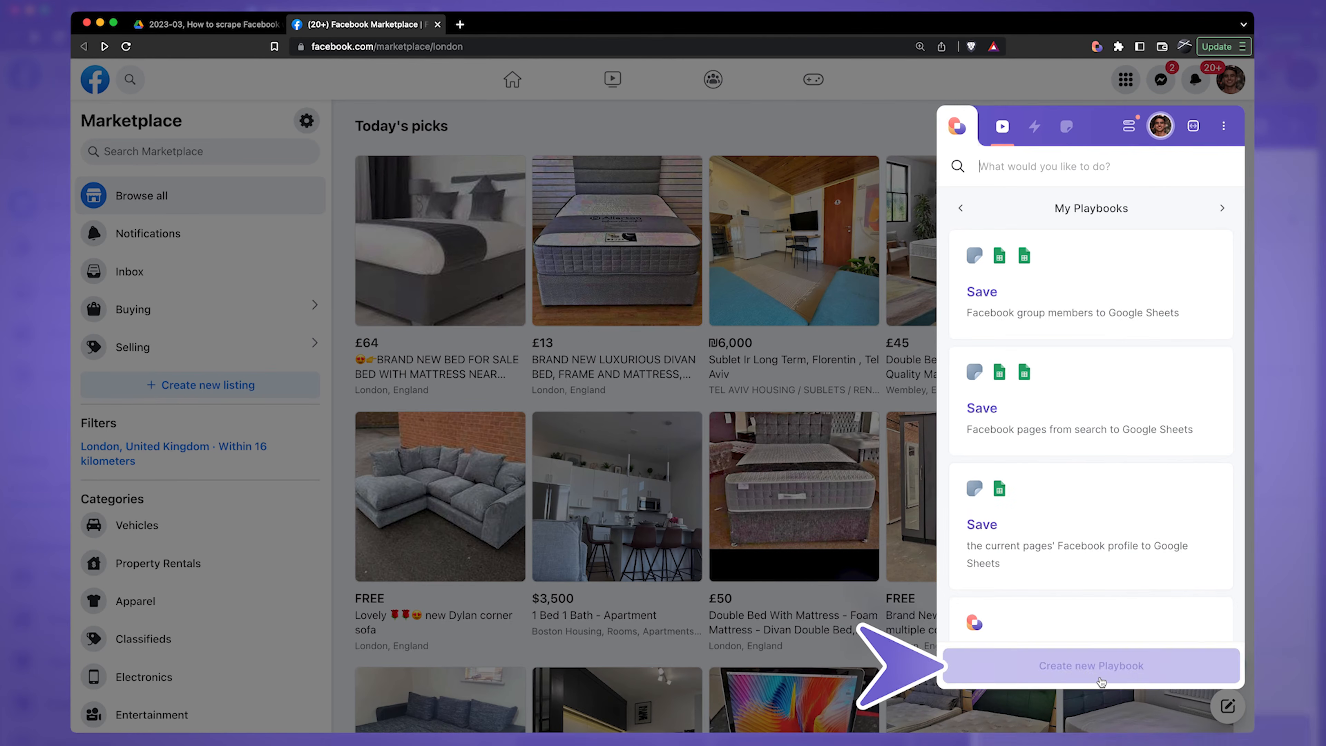
{"action": "left_click", "coordinate": [1092, 666]}
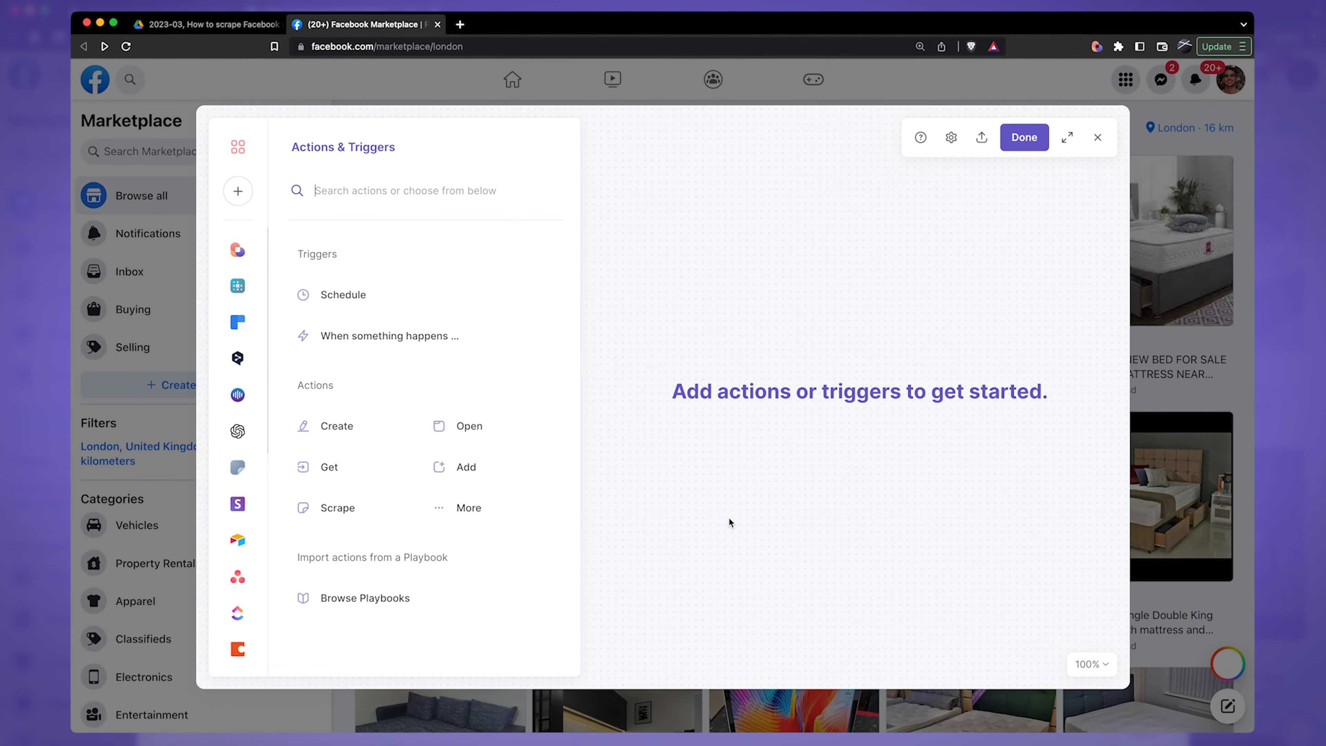
{"action": "left_click", "coordinate": [336, 518]}
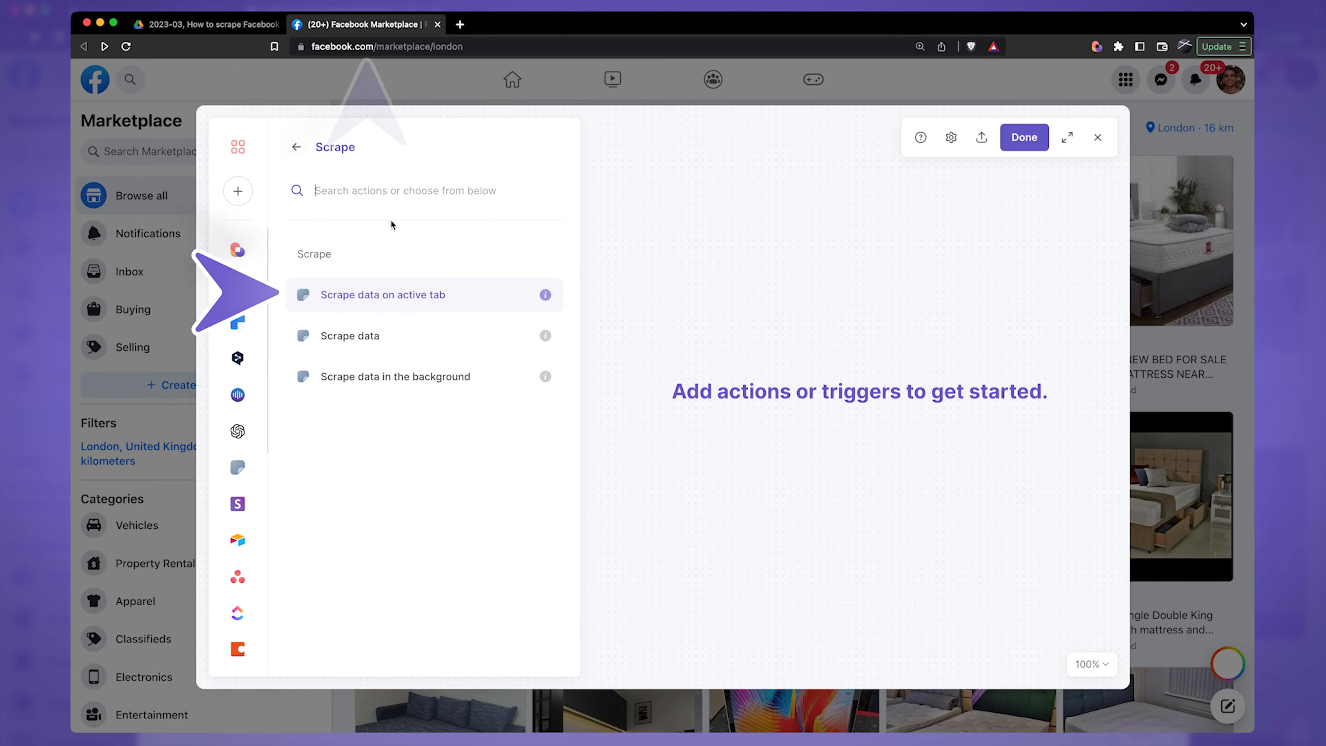
{"action": "left_click", "coordinate": [433, 297]}
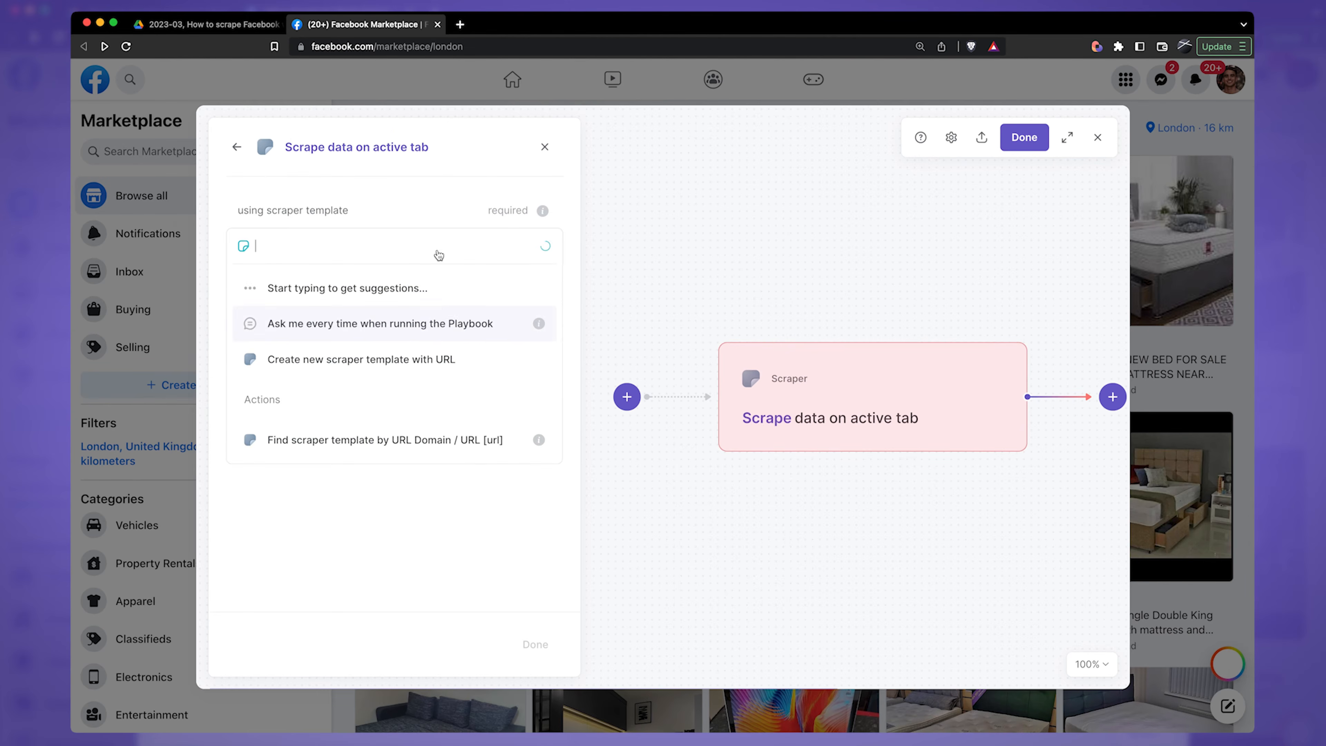
Step: Start a new scraper template for the open Facebook Marketplace page, using the List or Table type
{"action": "left_click_drag", "start_coordinate": [268, 211], "coordinate": [336, 210]}
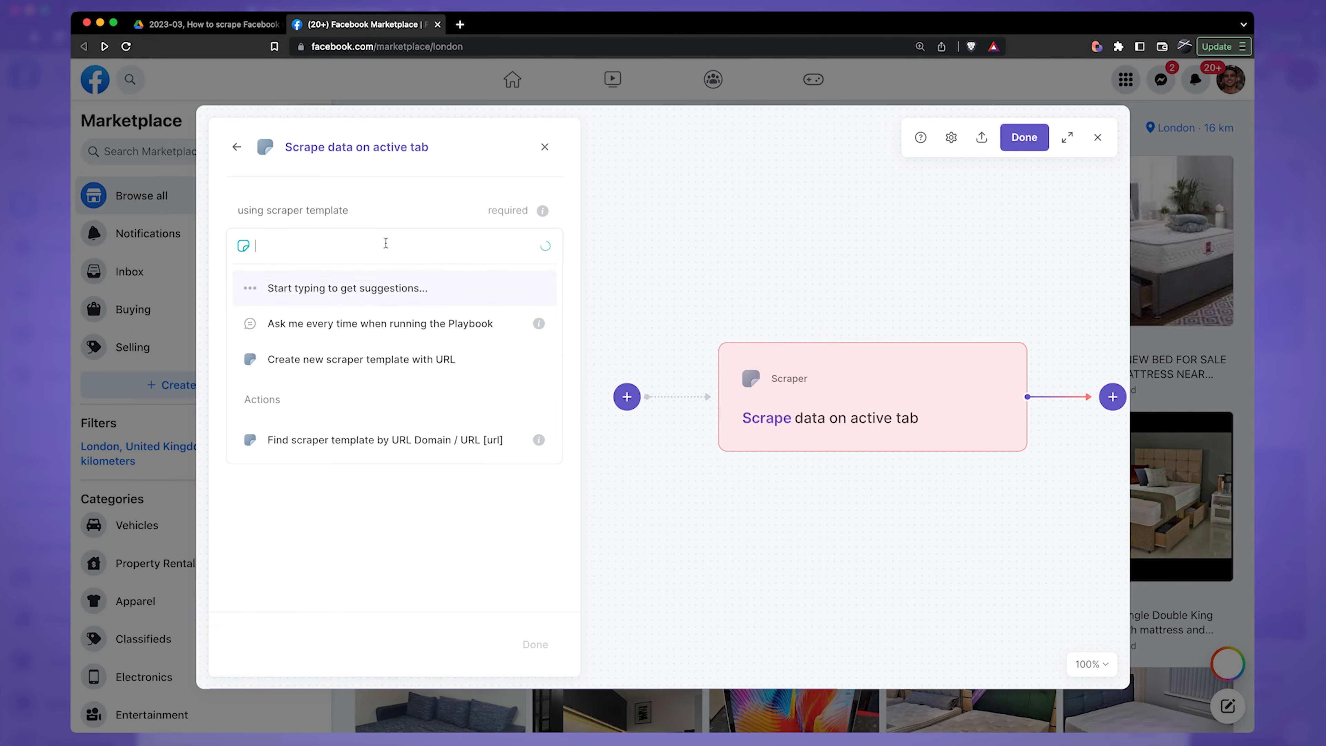
{"action": "left_click", "coordinate": [301, 372]}
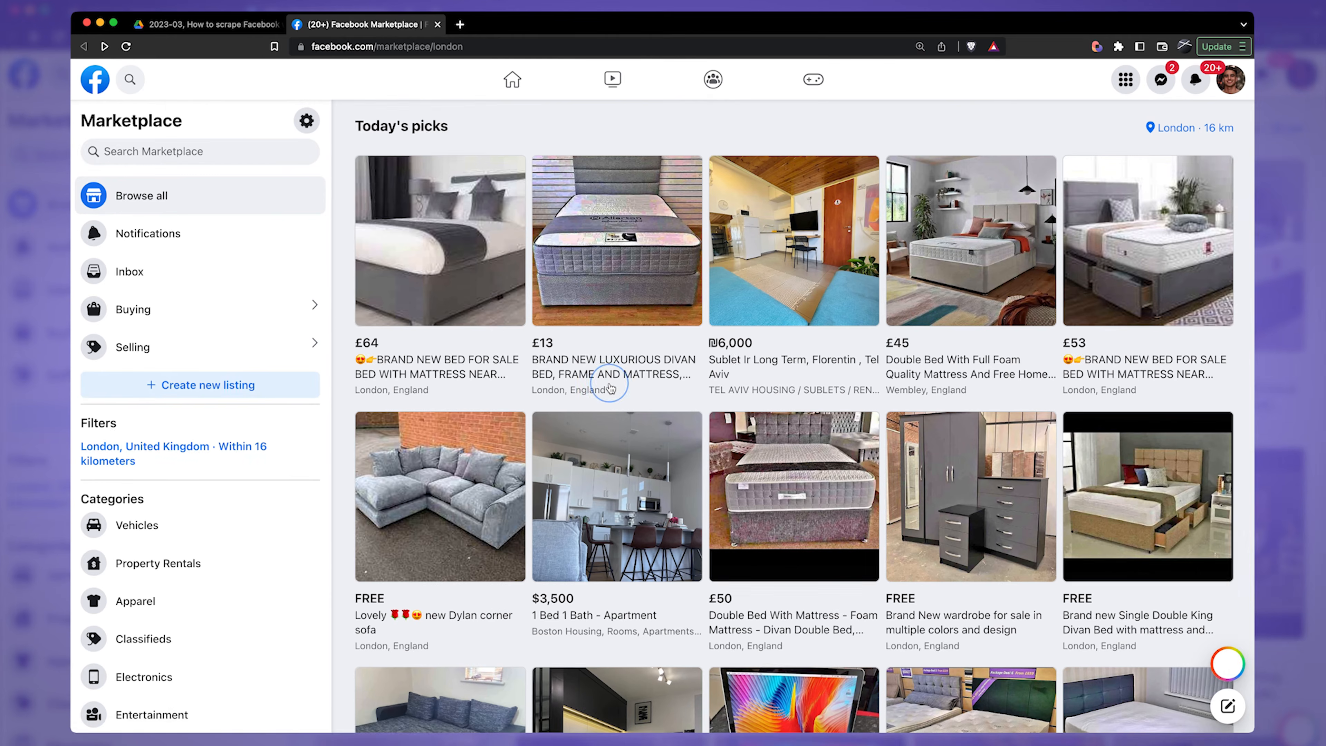
{"action": "left_click", "coordinate": [611, 389]}
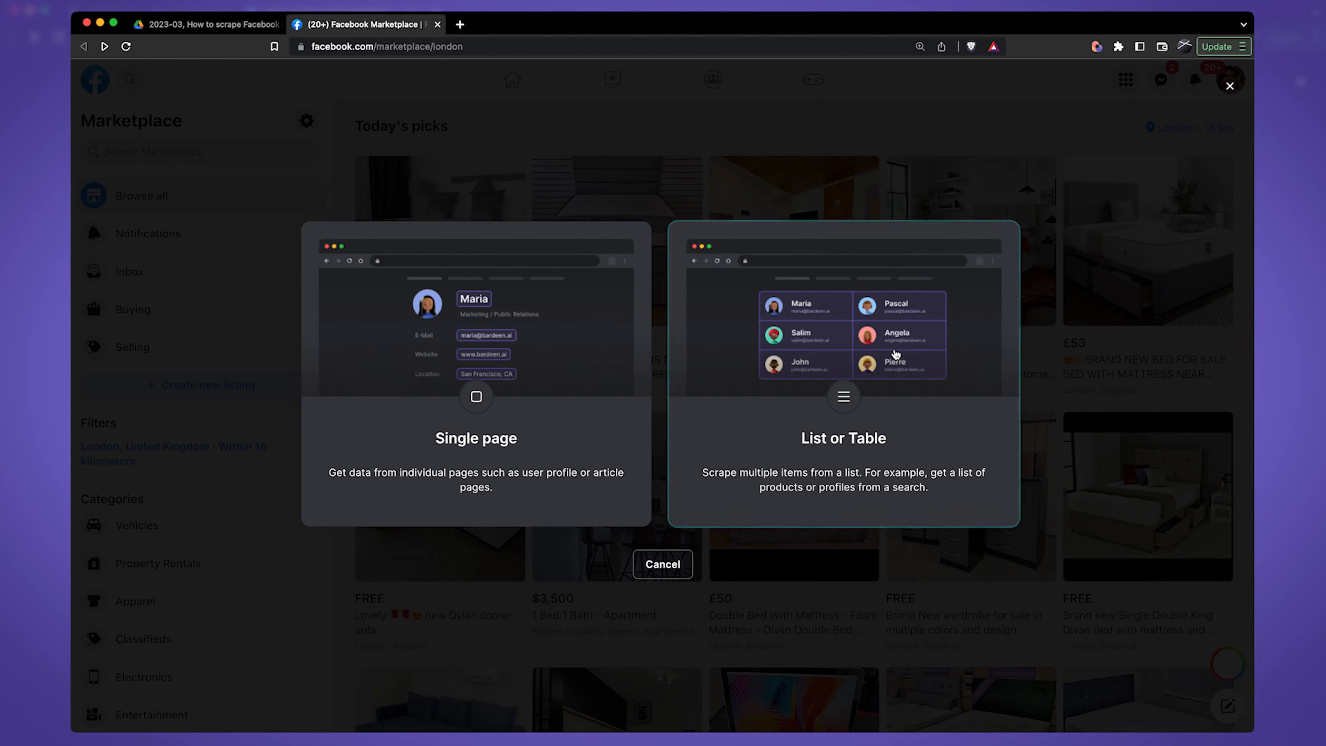
{"action": "left_click", "coordinate": [917, 453]}
Step: Name the scraper template Facebook Marketplace and locate its list by picking the prices of the first two listings
{"action": "left_click", "coordinate": [500, 367]}
{"action": "key", "text": "BackSpace"}
{"action": "key", "text": "BackSpace"}
{"action": "key", "text": "BackSpace"}
{"action": "key", "text": "BackSpace"}
{"action": "key", "text": "BackSpace"}
{"action": "key", "text": "BackSpace"}
{"action": "left_click_drag", "start_coordinate": [601, 372], "coordinate": [672, 550]}
{"action": "key", "text": "BackSpace"}
{"action": "left_click", "coordinate": [652, 457]}
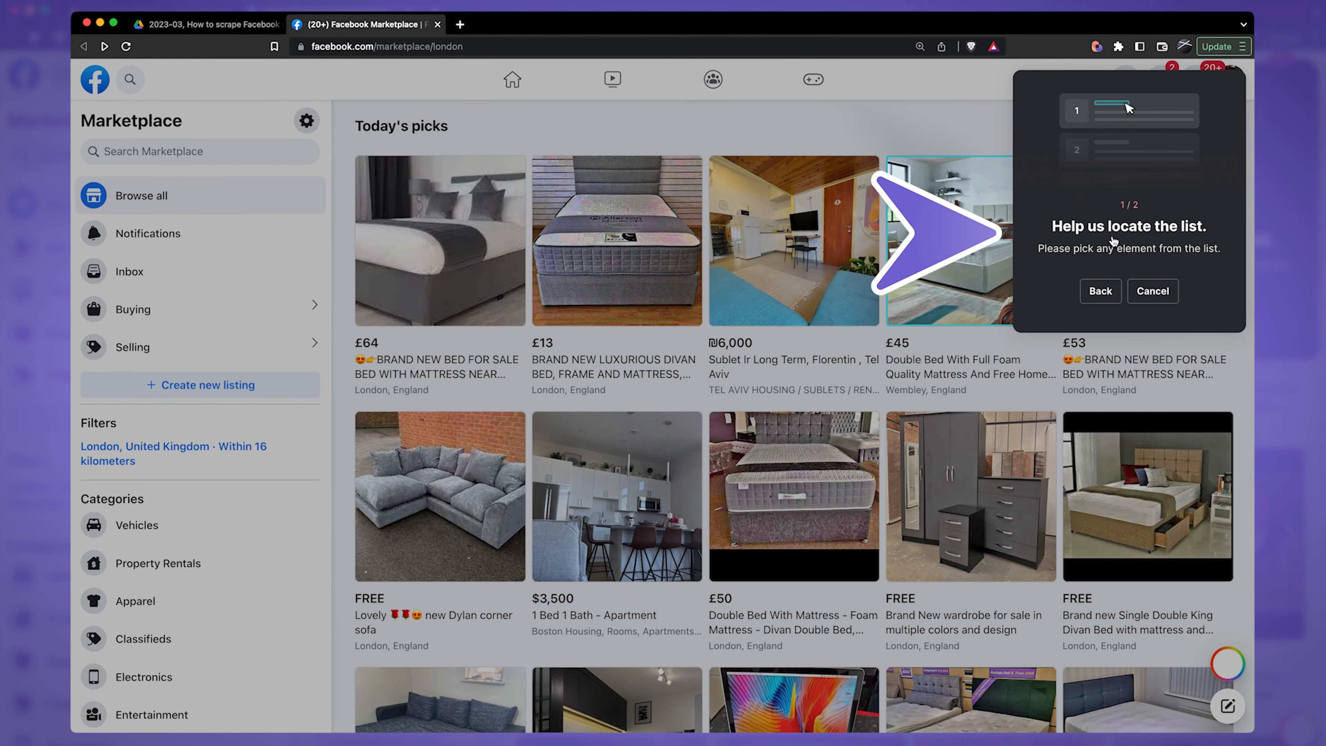
{"action": "left_click", "coordinate": [378, 349]}
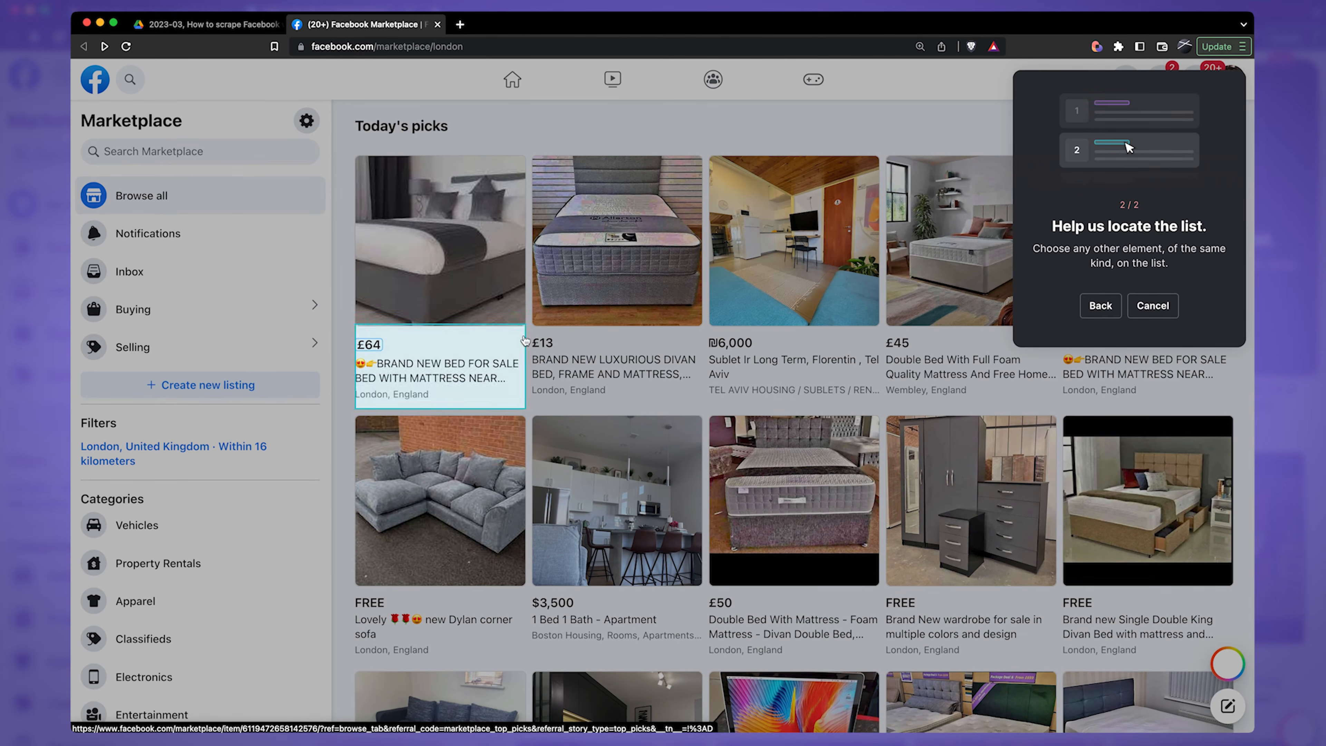
{"action": "left_click", "coordinate": [545, 347]}
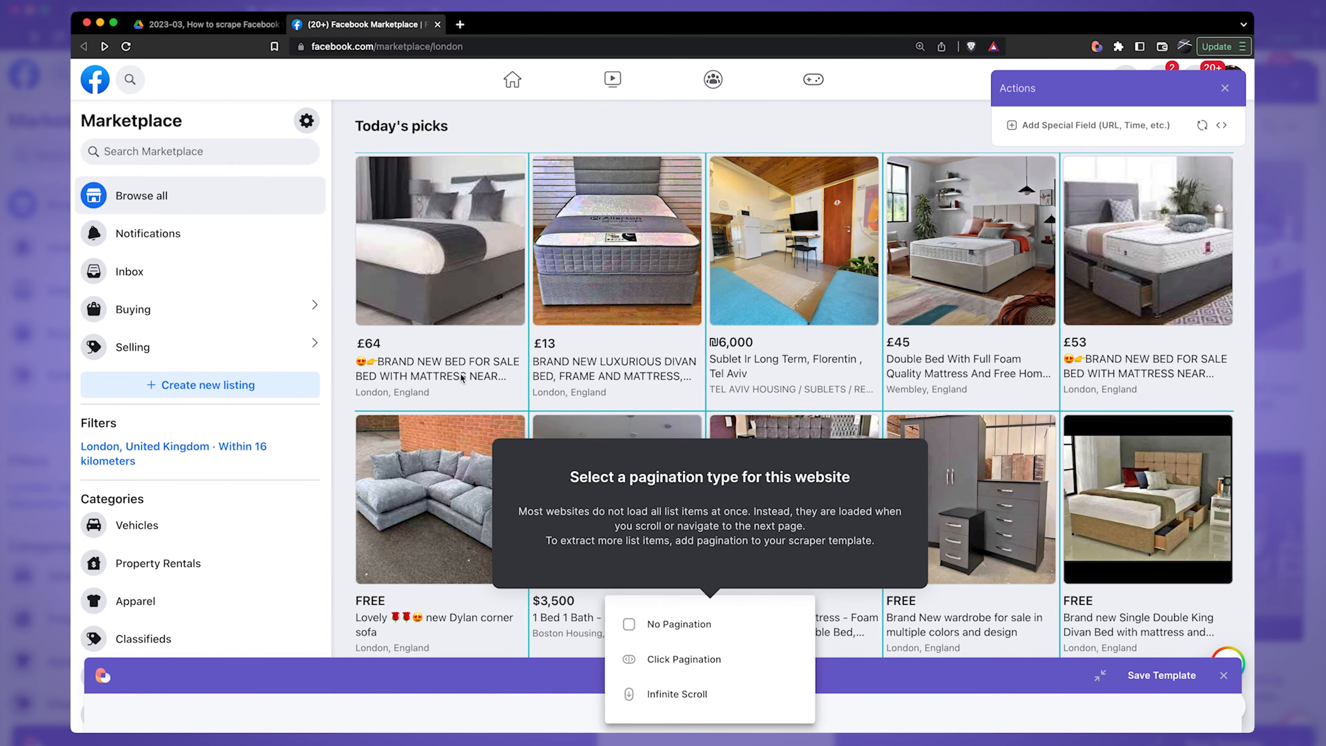
Step: Capture the first listing's title as a text field named Title
{"action": "left_click", "coordinate": [412, 368]}
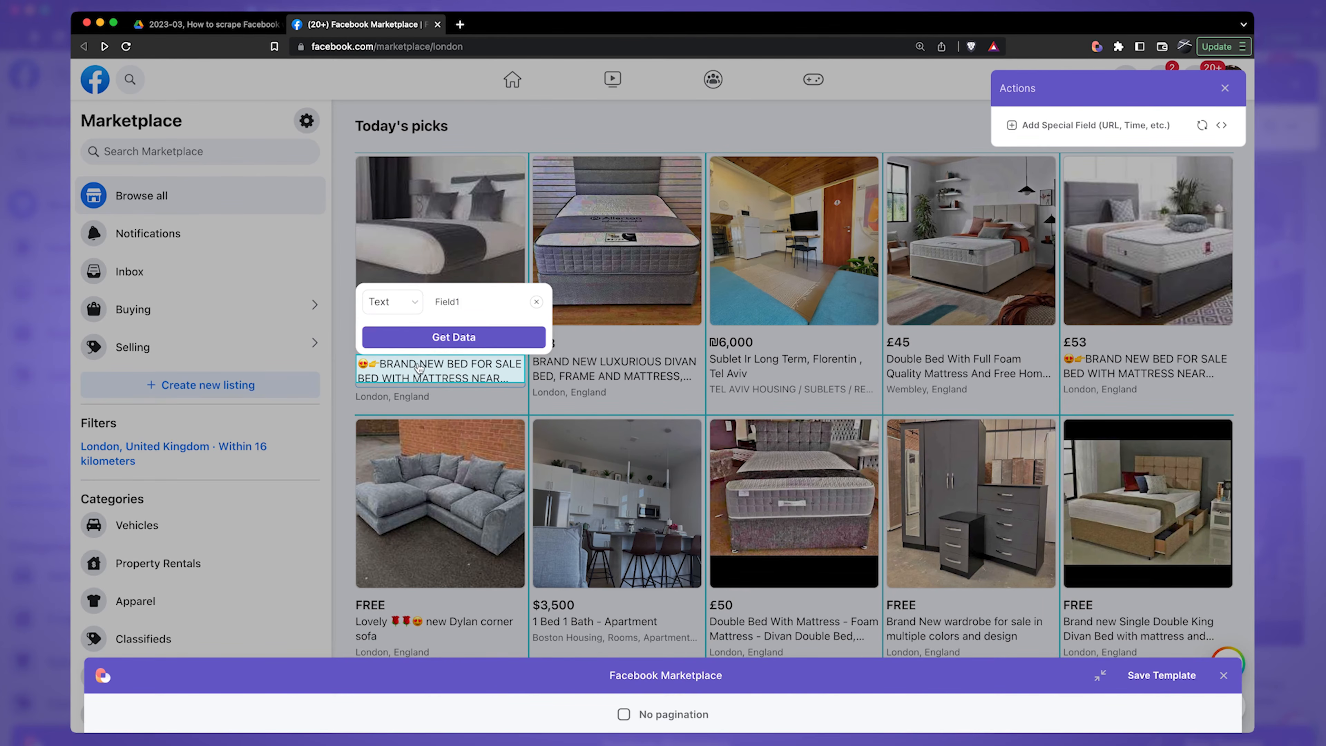
{"action": "key", "text": "super+a"}
{"action": "type", "text": "Title"}
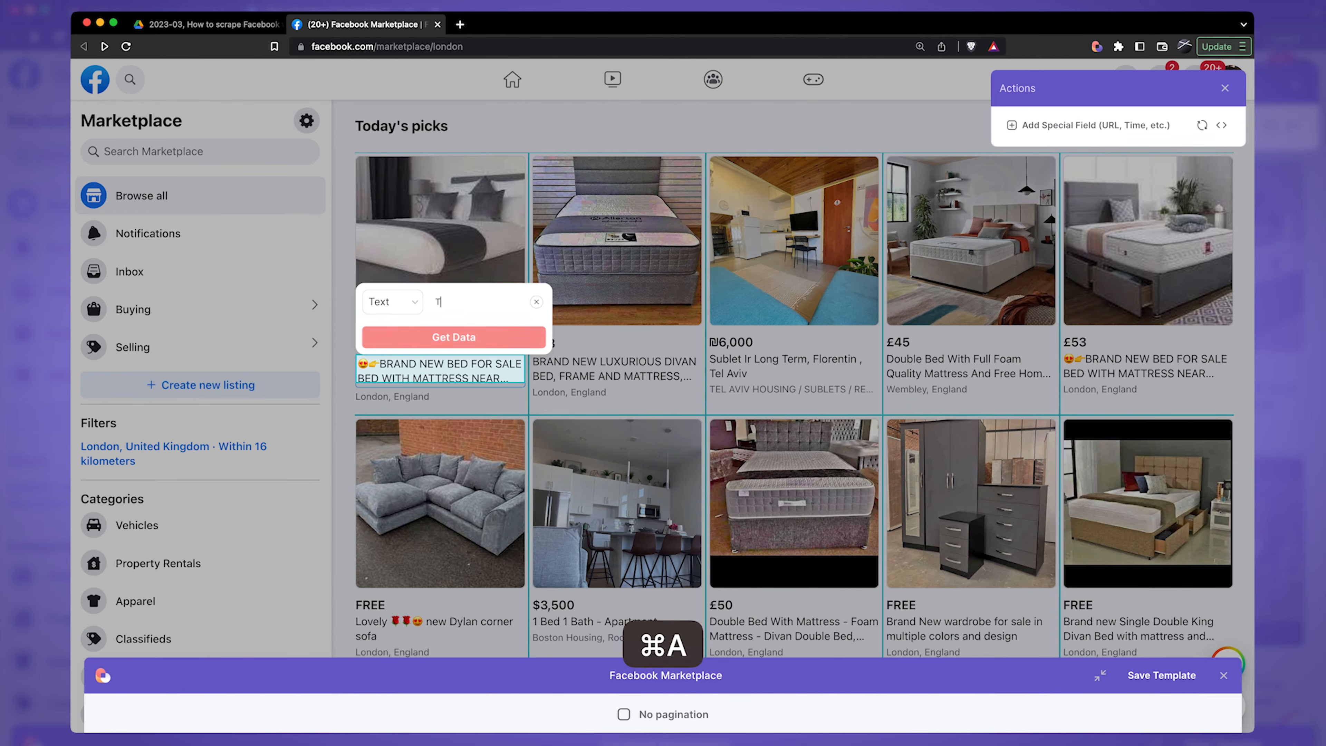
{"action": "left_click", "coordinate": [451, 327]}
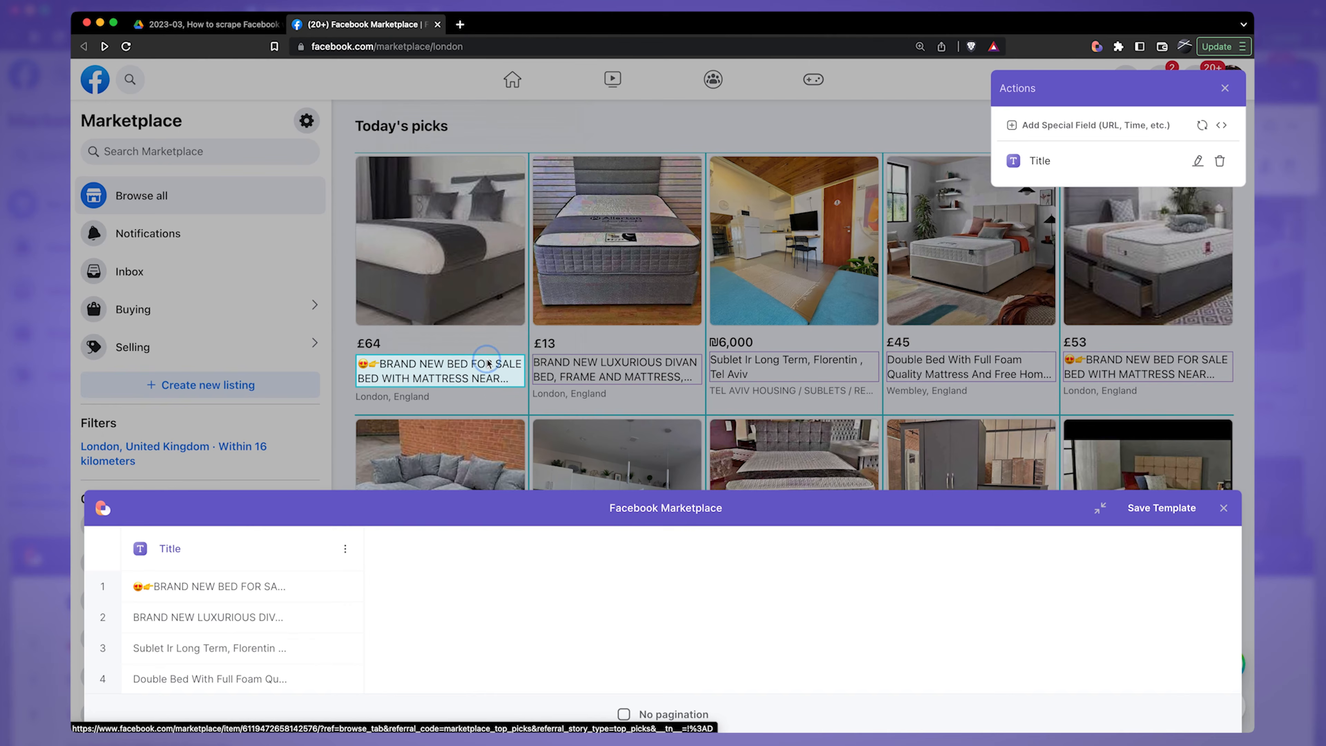
Step: Capture the first listing's title again as a Link type field named Link
{"action": "left_click", "coordinate": [434, 376]}
{"action": "left_click", "coordinate": [447, 372]}
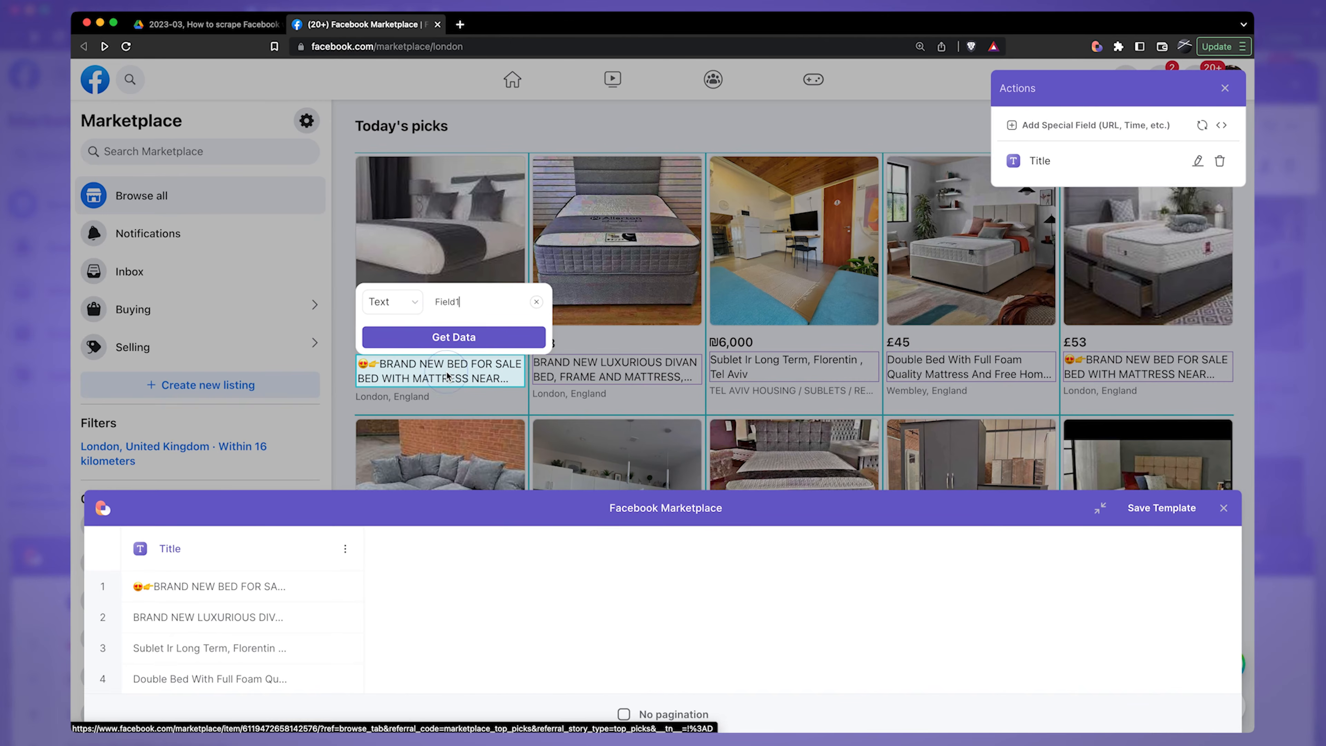
{"action": "left_click", "coordinate": [406, 307]}
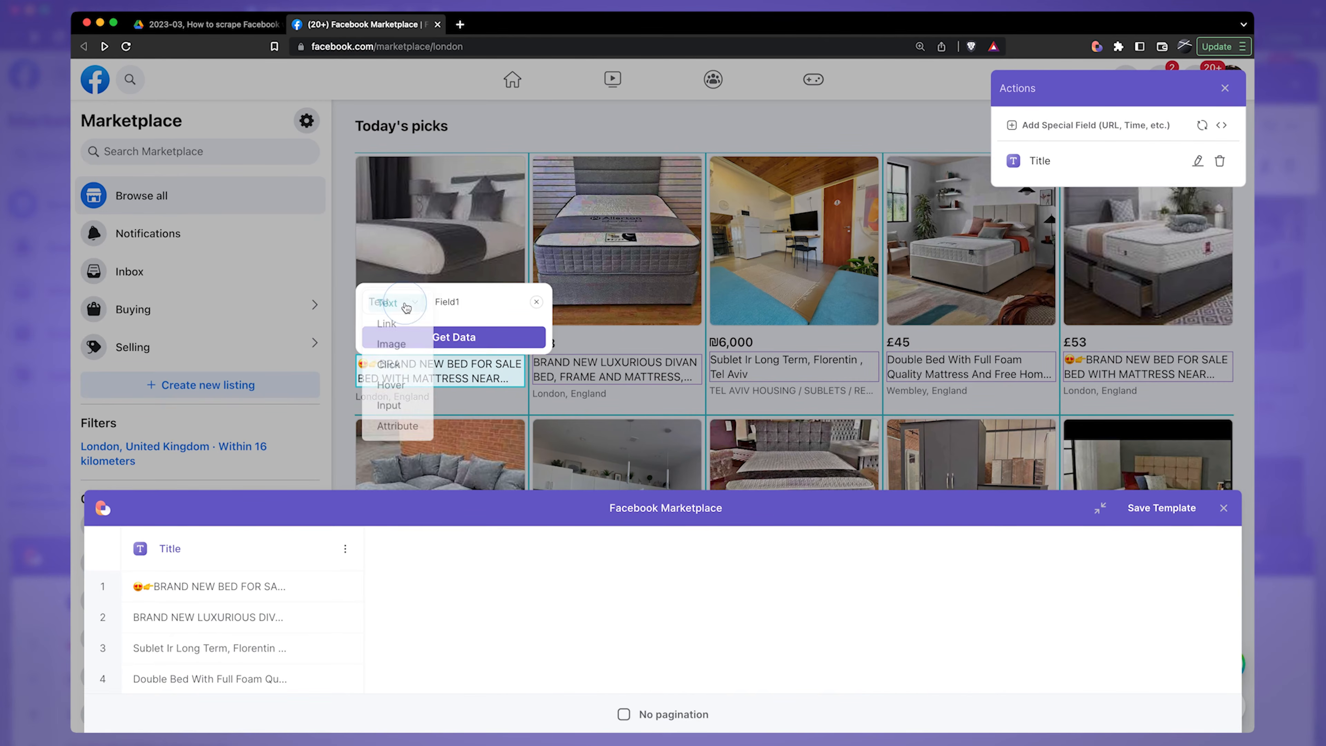
{"action": "left_click", "coordinate": [410, 323]}
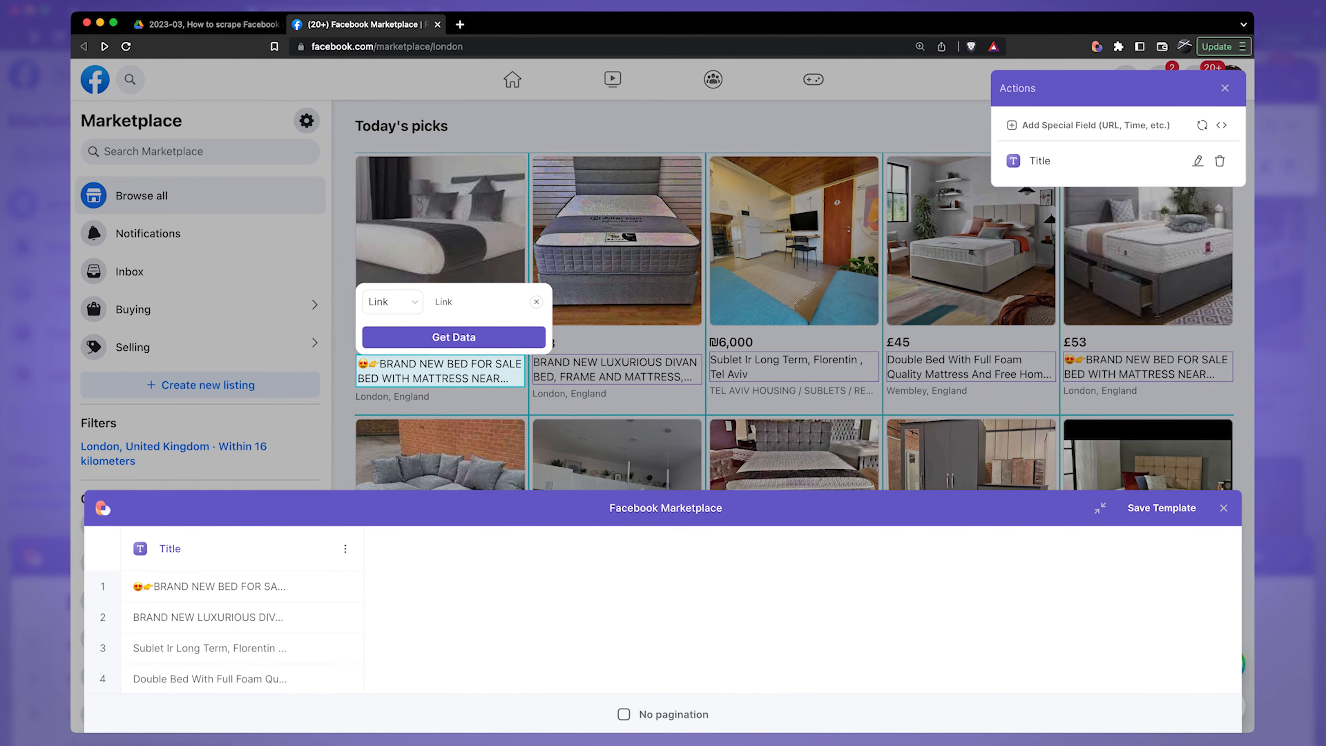
{"action": "left_click", "coordinate": [502, 334]}
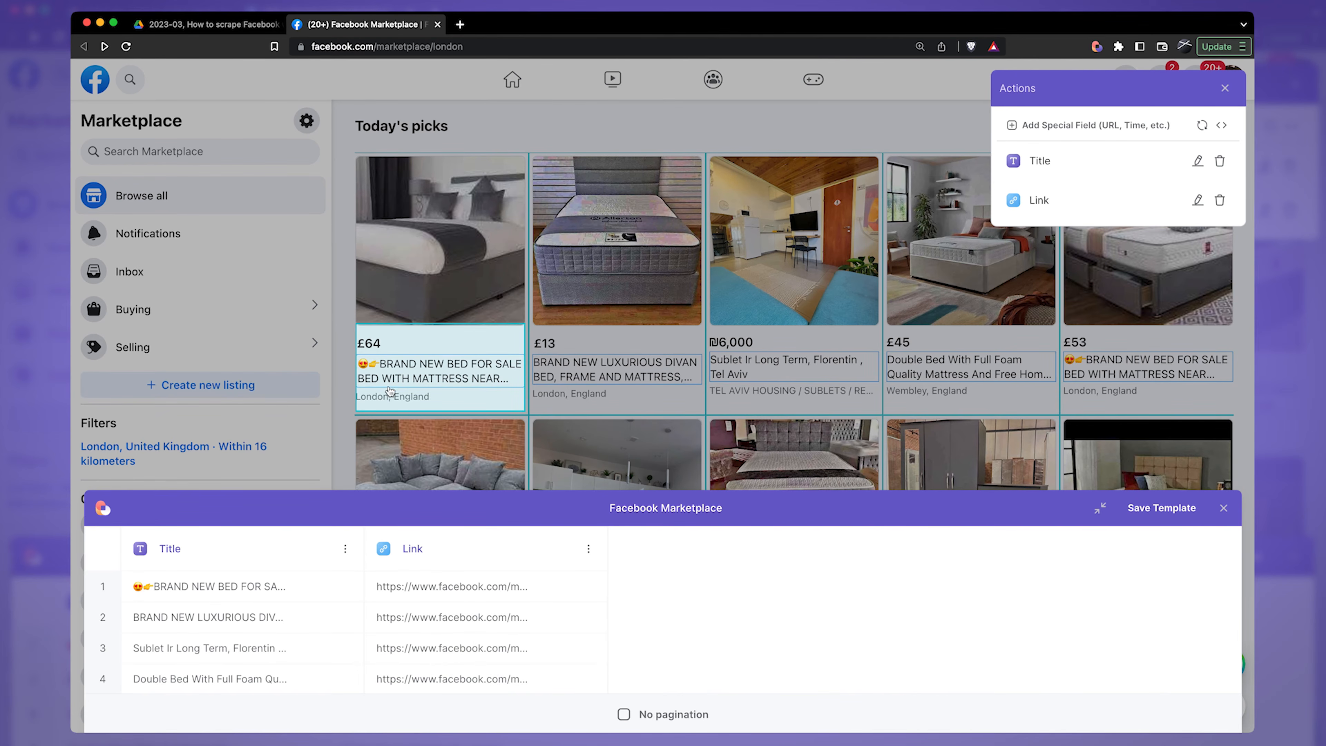
Step: Capture the location line of the first listing as a text field named Location
{"action": "left_click", "coordinate": [394, 400]}
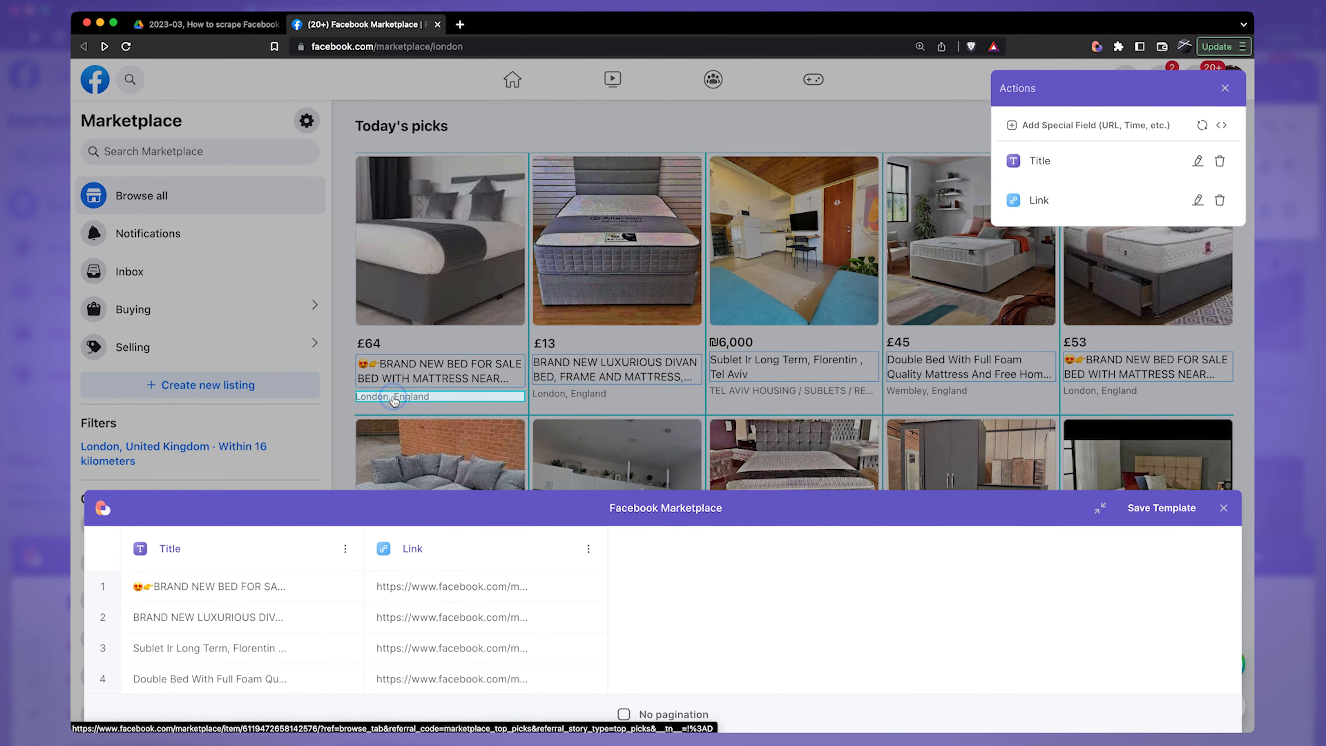
{"action": "key", "text": "BackSpace"}
{"action": "key", "text": "BackSpace"}
{"action": "key", "text": "BackSpace"}
{"action": "type", "text": "Location"}
{"action": "key", "text": "Return"}
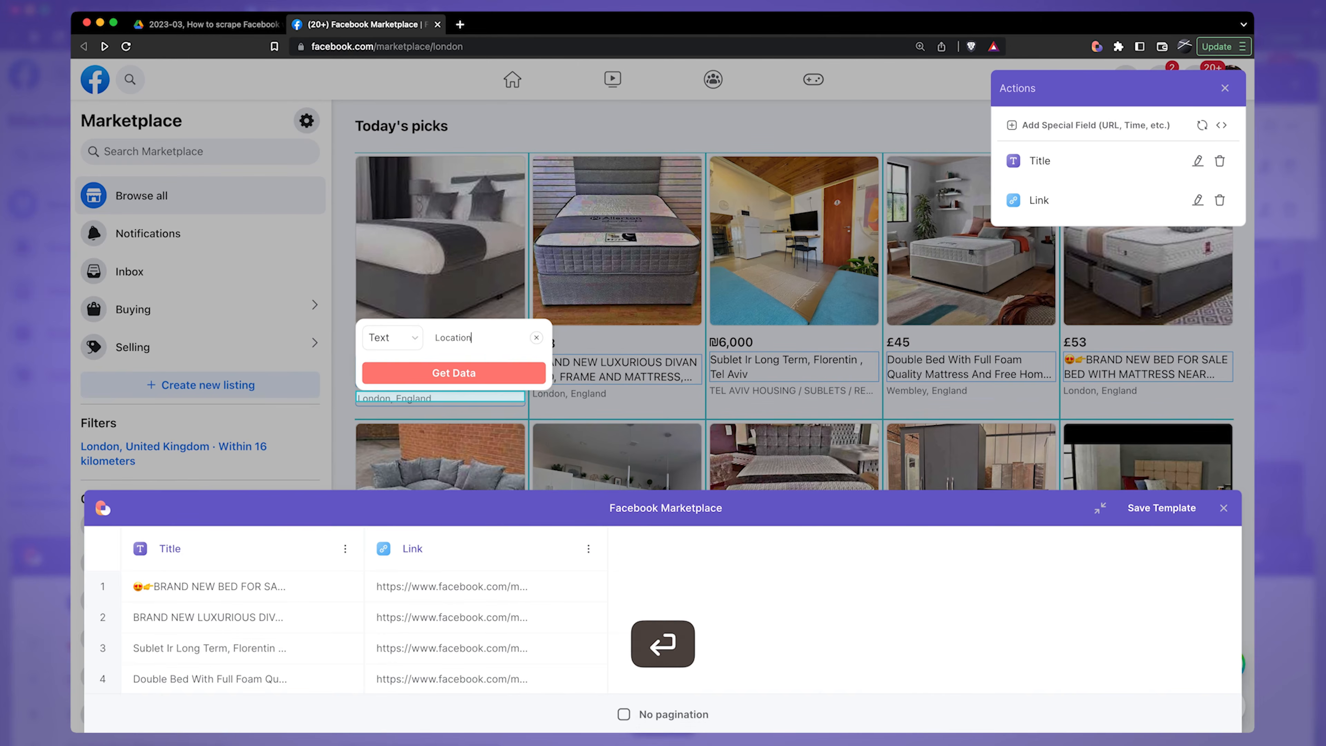
Step: Capture the first listing's price as a text field named Price
{"action": "left_click", "coordinate": [371, 344]}
{"action": "key", "text": "super+a"}
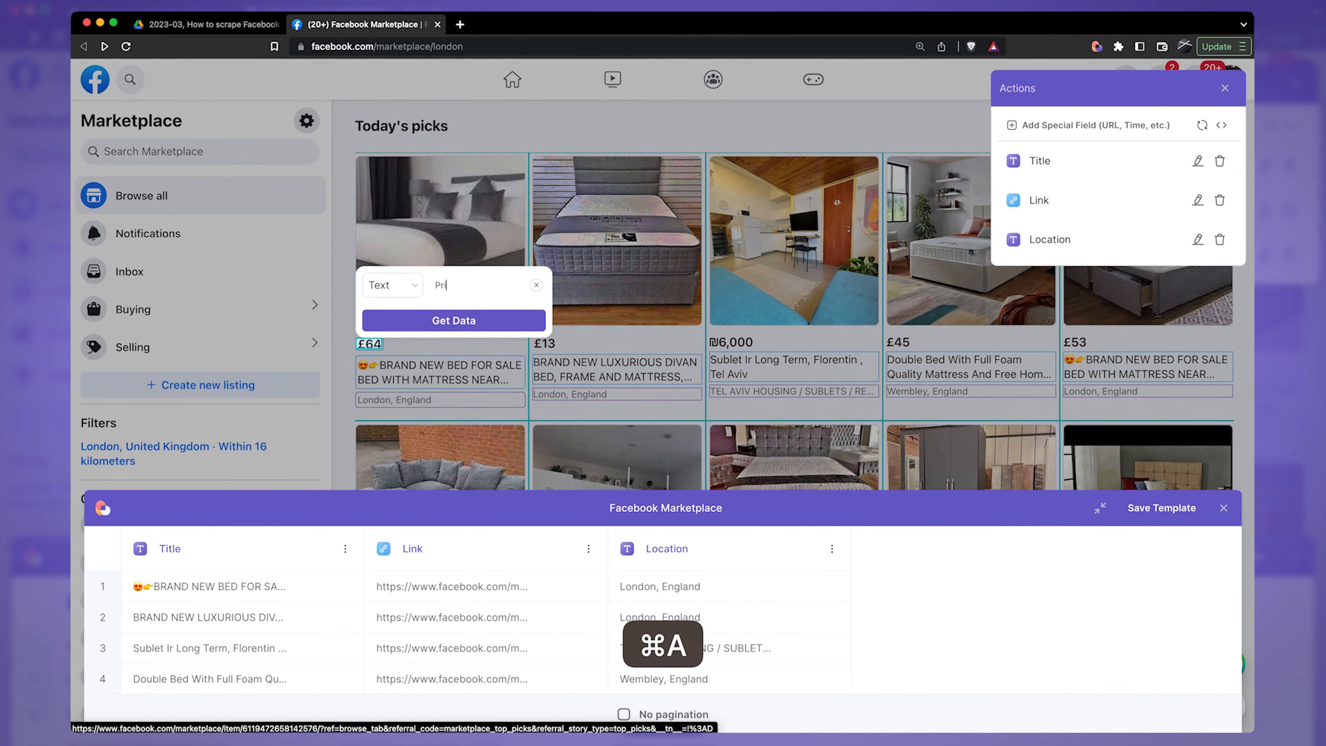
{"action": "type", "text": "Price"}
{"action": "left_click", "coordinate": [437, 319]}
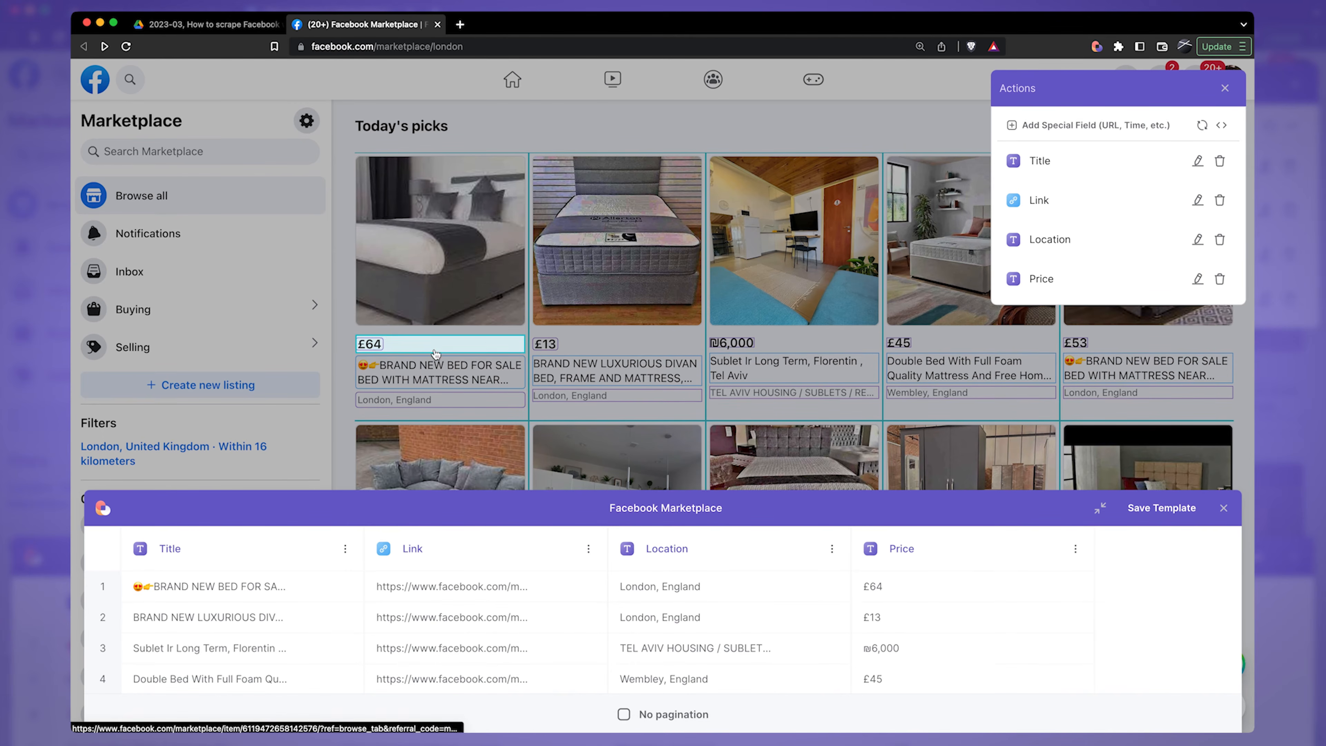
Step: Capture the first listing's photo as an Image type field named Image
{"action": "left_click", "coordinate": [440, 294]}
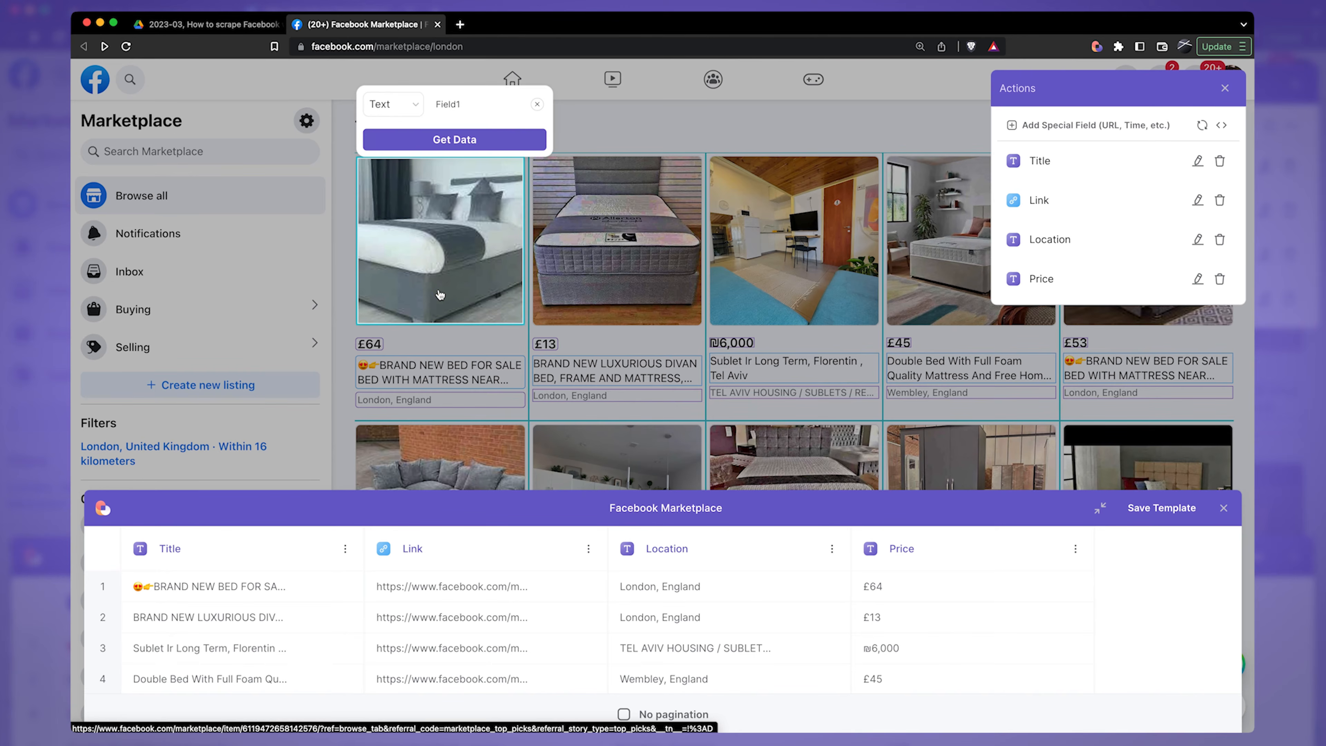
{"action": "left_click", "coordinate": [392, 107]}
{"action": "left_click", "coordinate": [416, 148]}
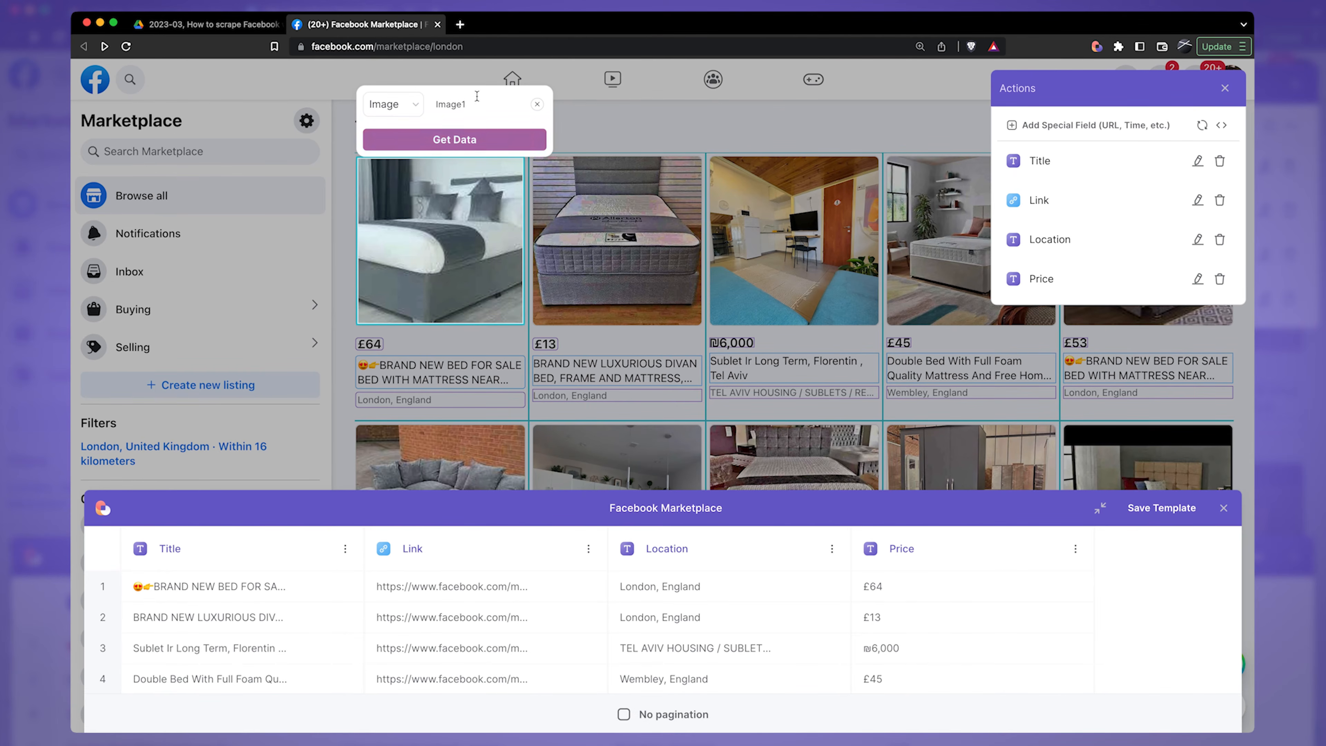
{"action": "left_click", "coordinate": [530, 138]}
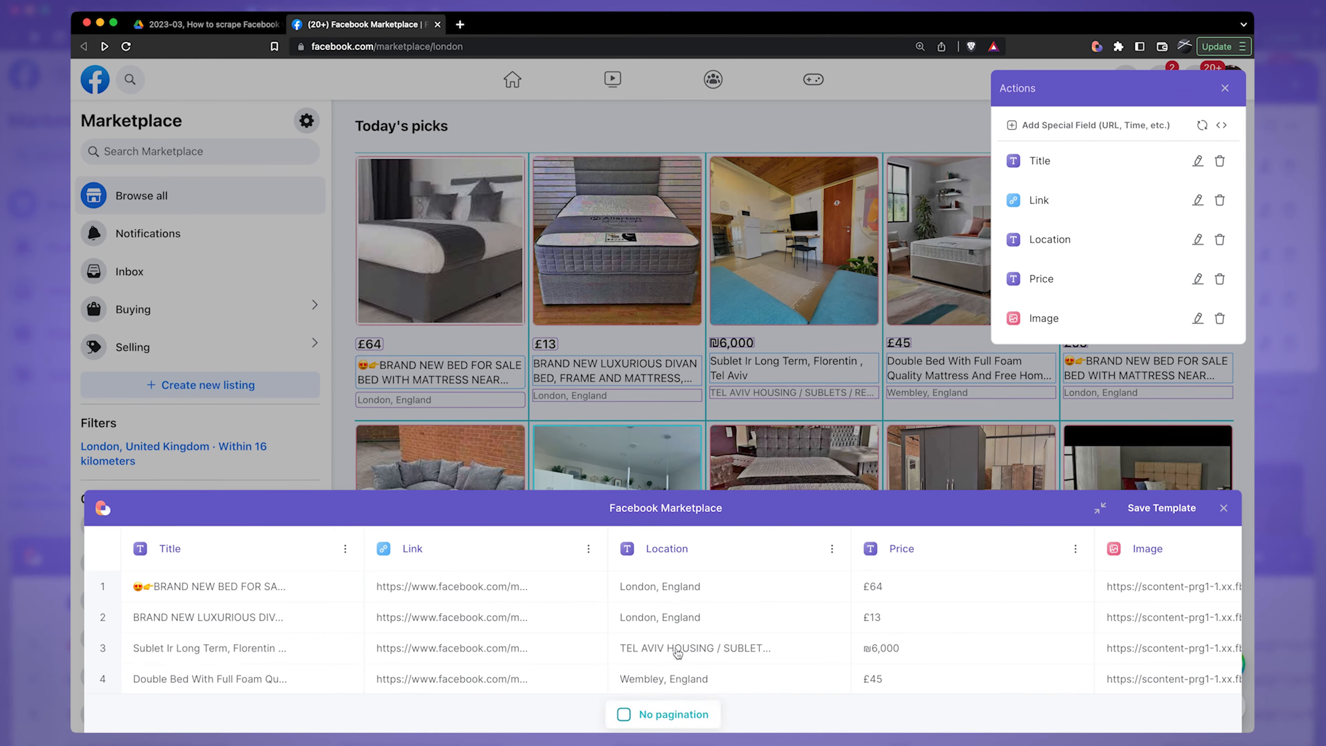
Step: Check the last preview rows, set the template's pagination to Infinite Scroll and save the template
{"action": "scroll", "coordinate": [681, 603], "scroll_direction": "down", "scroll_amount": 2}
{"action": "scroll", "coordinate": [681, 603], "scroll_direction": "down", "scroll_amount": 10}
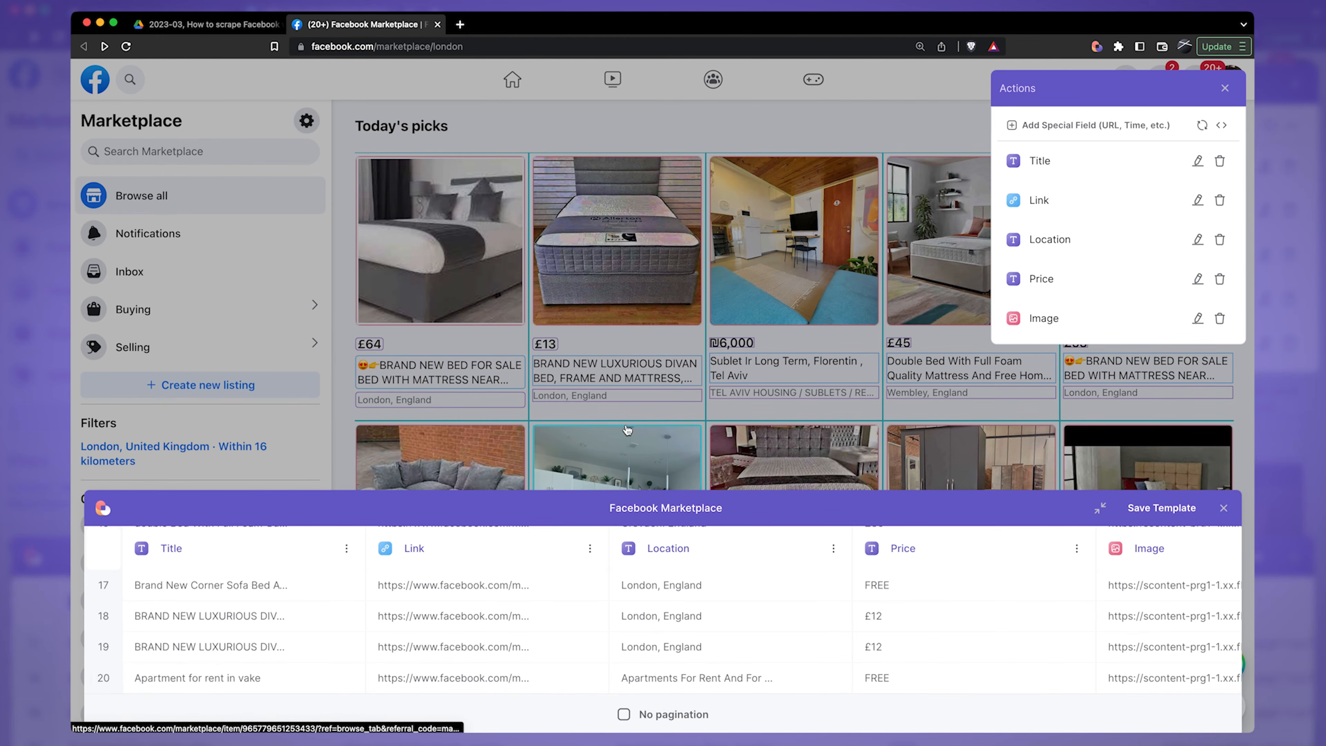
{"action": "left_click", "coordinate": [668, 714]}
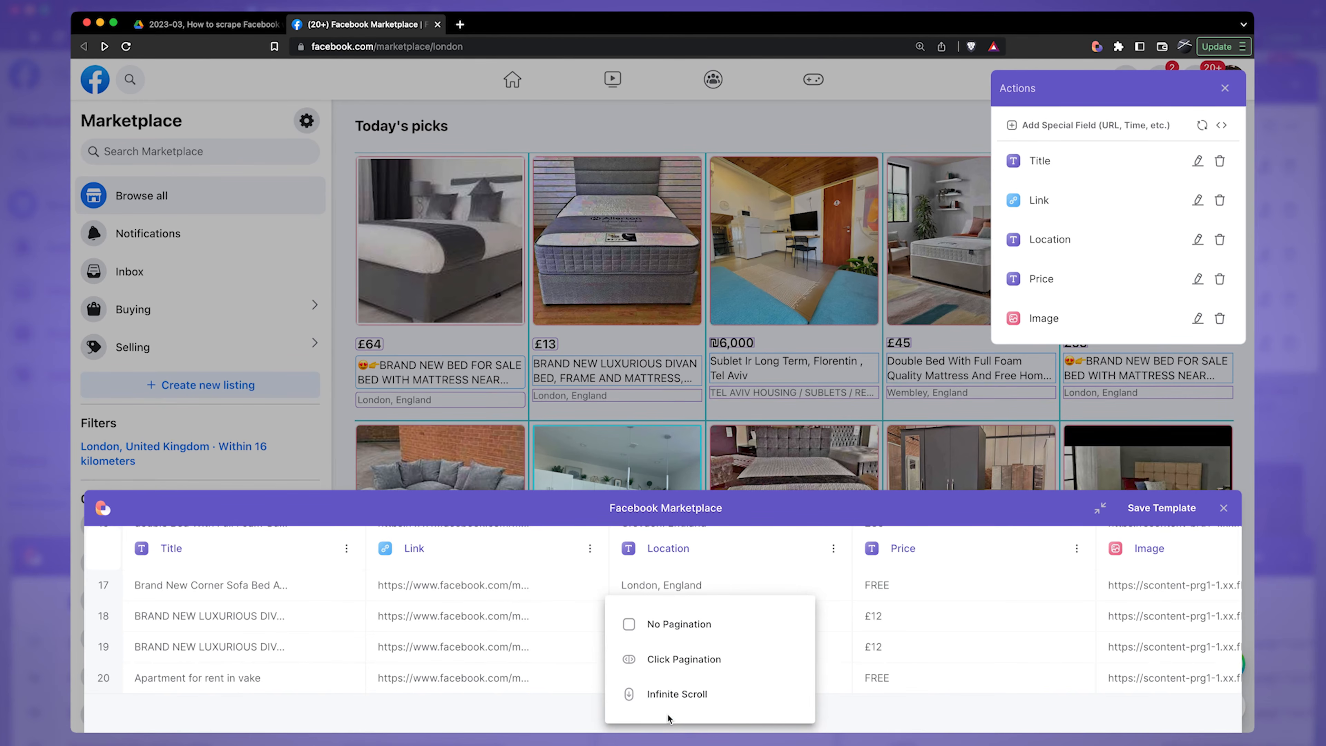
{"action": "mouse_move", "coordinate": [685, 697]}
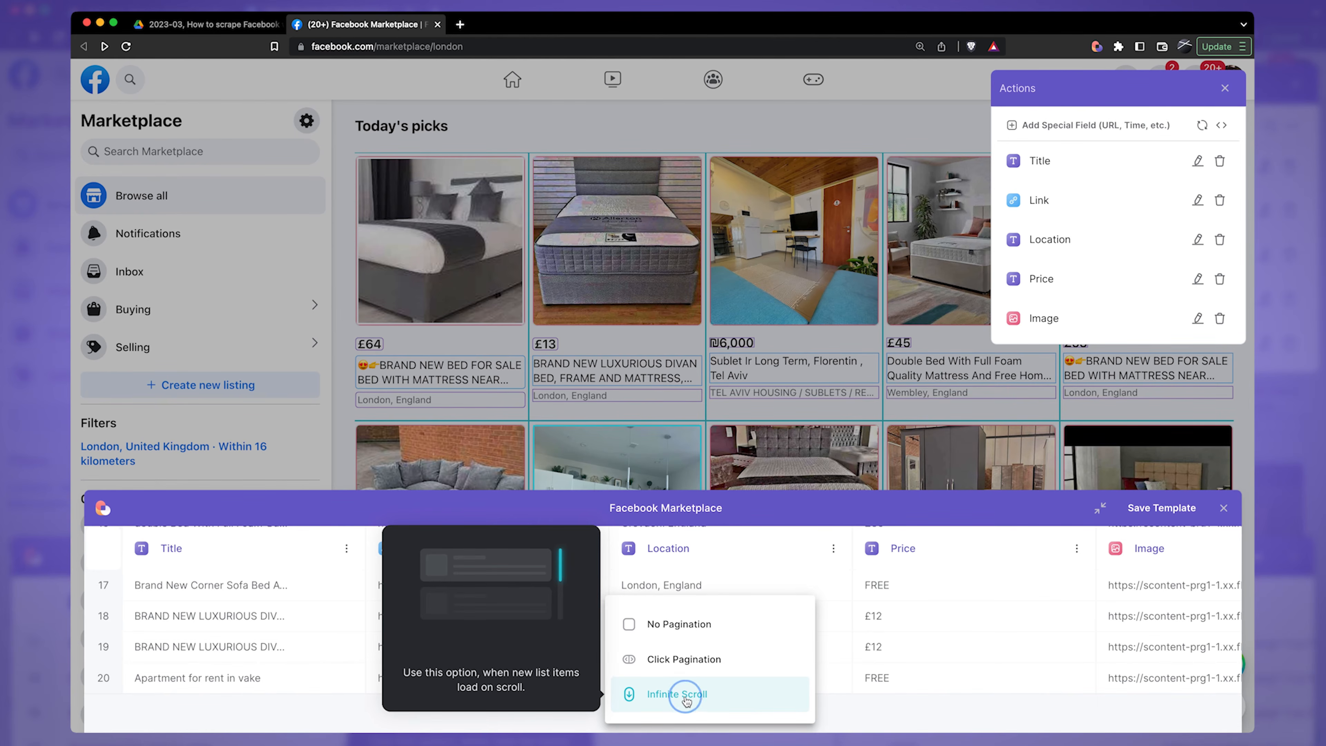
{"action": "left_click", "coordinate": [685, 698]}
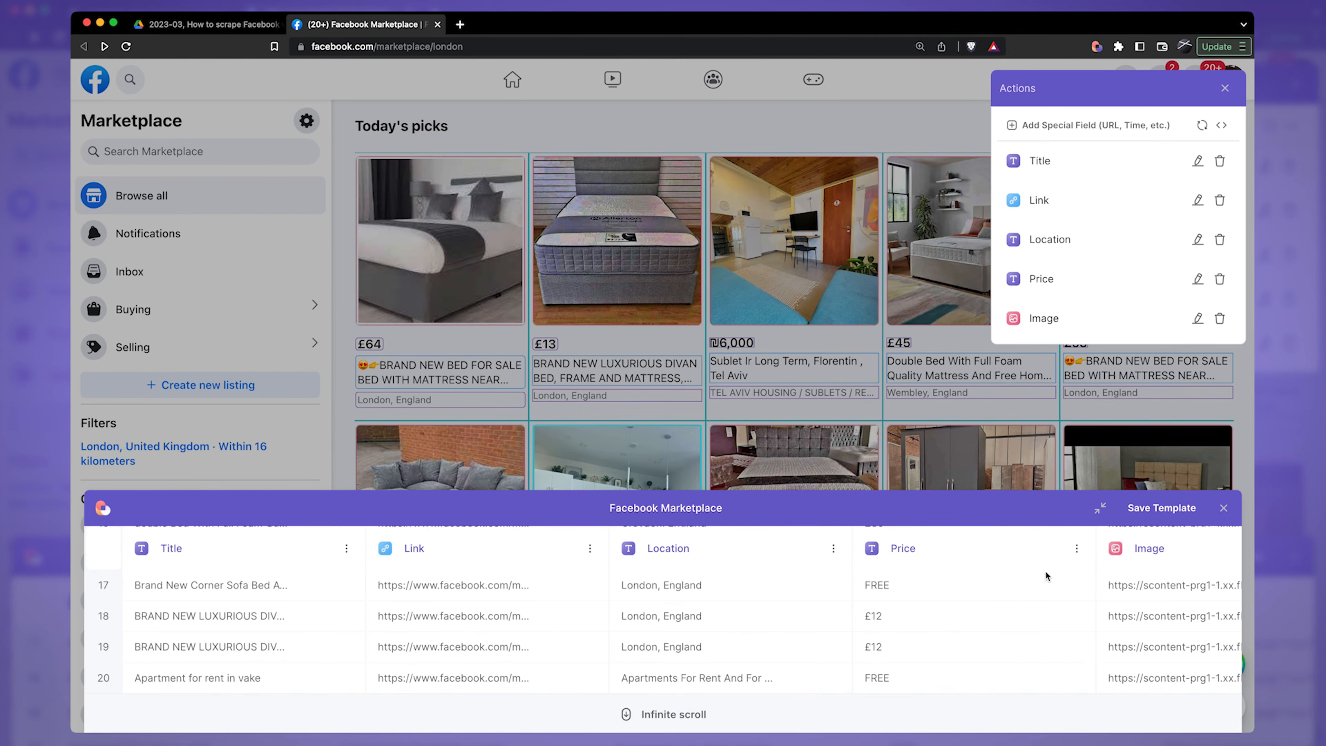
{"action": "left_click", "coordinate": [1157, 508]}
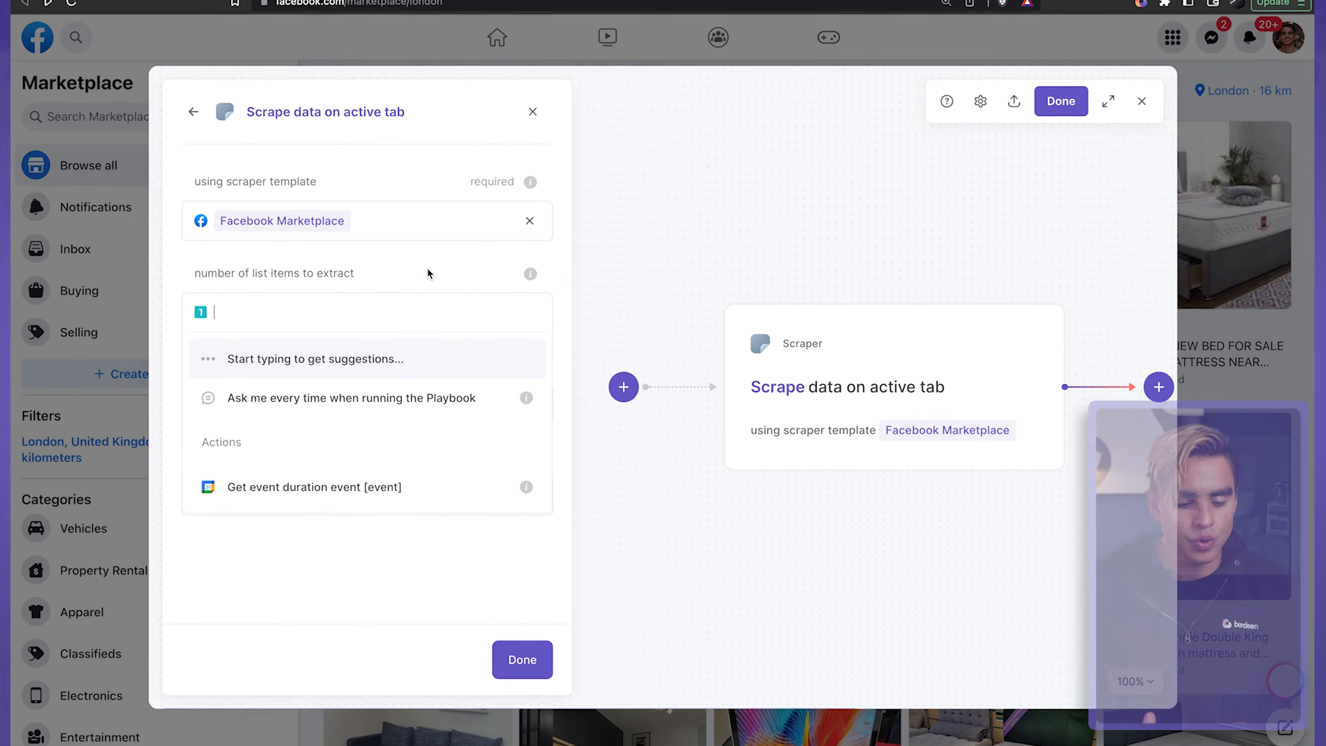
{"action": "left_click", "coordinate": [449, 290]}
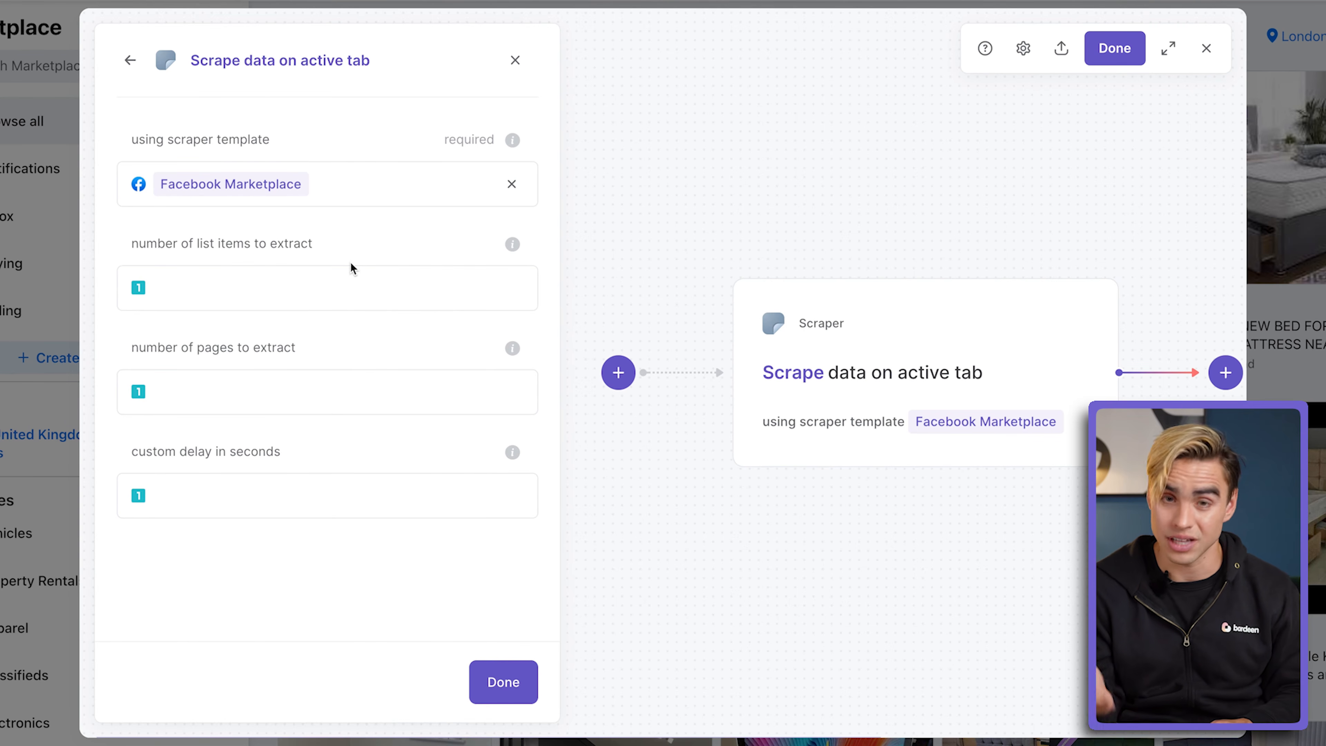
Step: Have the scrape action ask for the number of list items on every run through an input field named Number of Items
{"action": "left_click", "coordinate": [315, 295]}
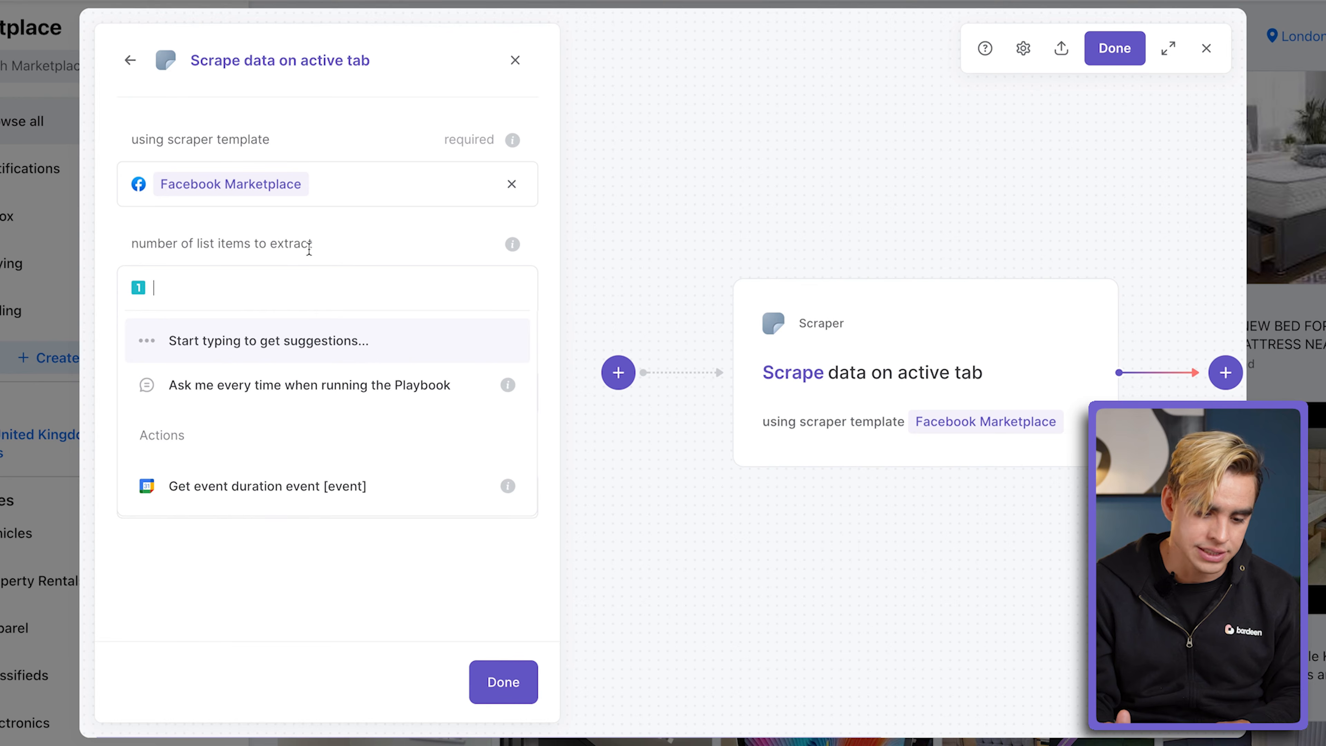
{"action": "left_click", "coordinate": [192, 400]}
{"action": "left_click", "coordinate": [261, 407]}
{"action": "key", "text": "ctrl+a"}
{"action": "key", "text": "BackSpace"}
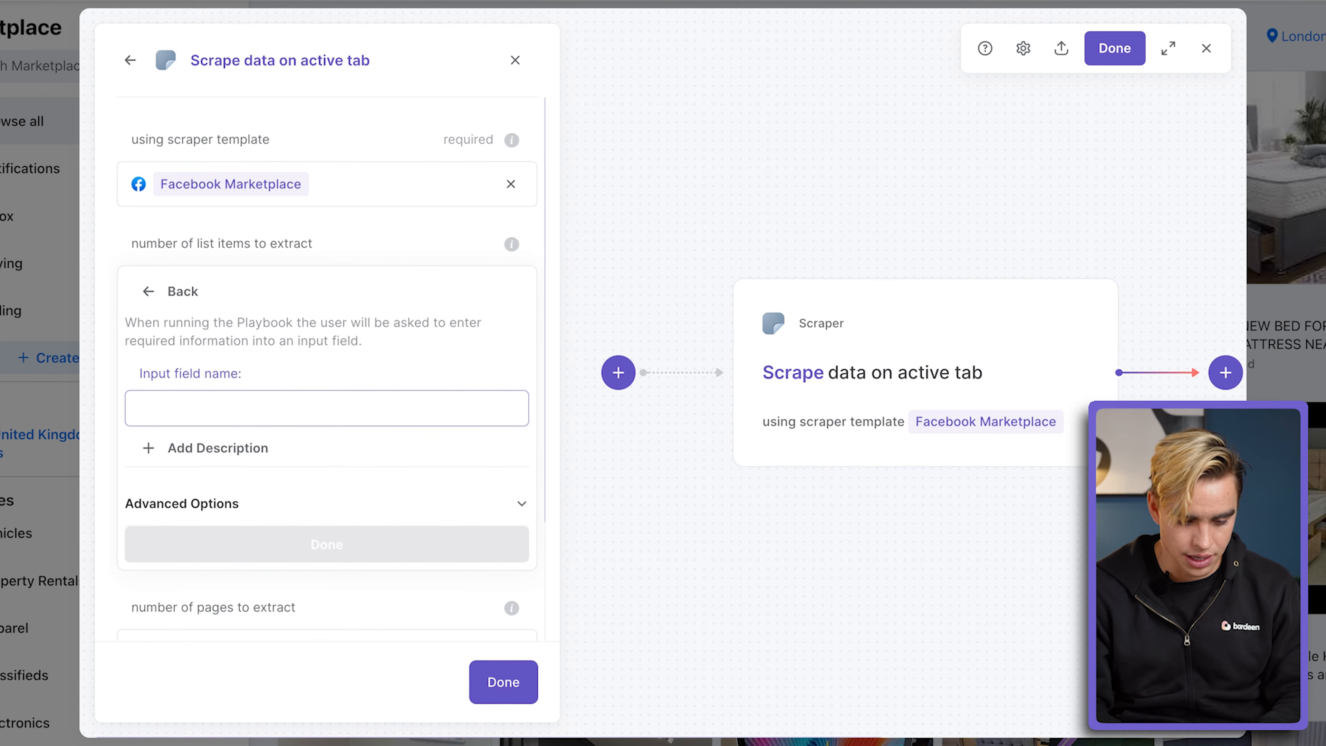
{"action": "type", "text": "Numb"}
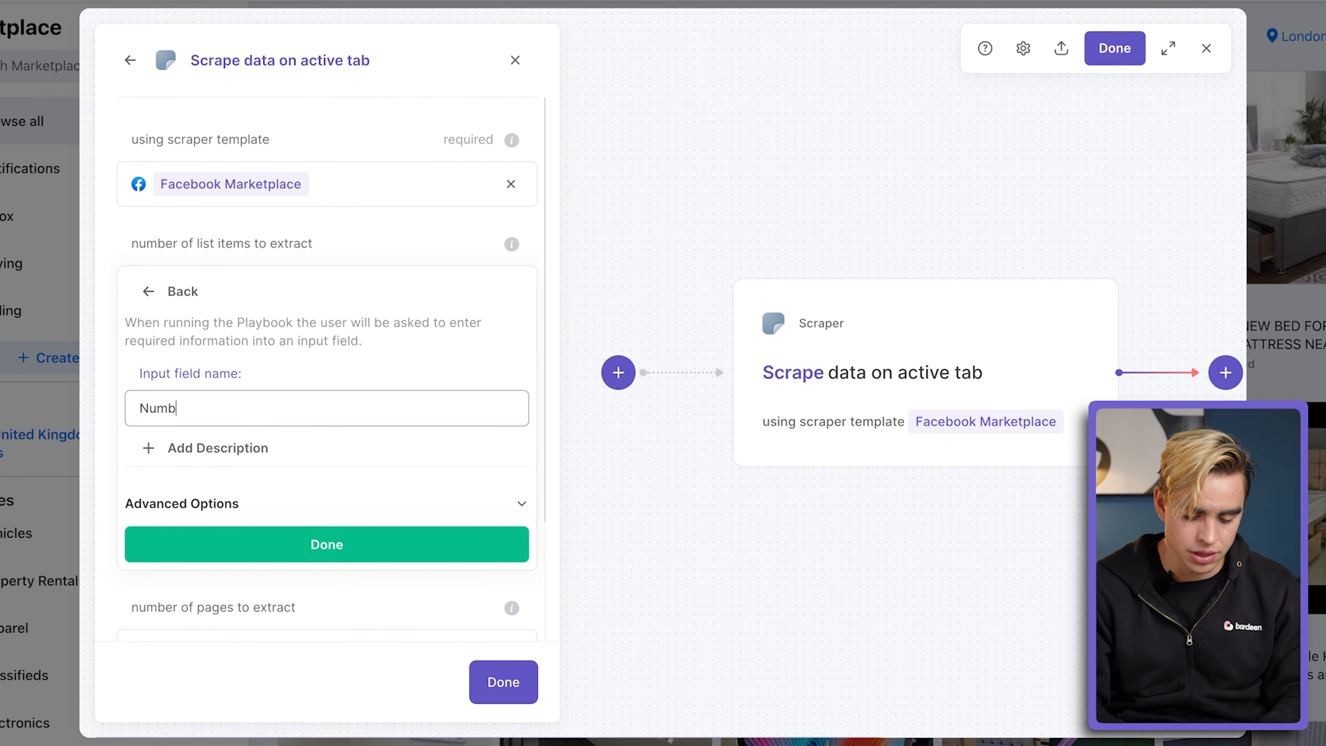
{"action": "type", "text": "er of Items"}
{"action": "left_click", "coordinate": [360, 546]}
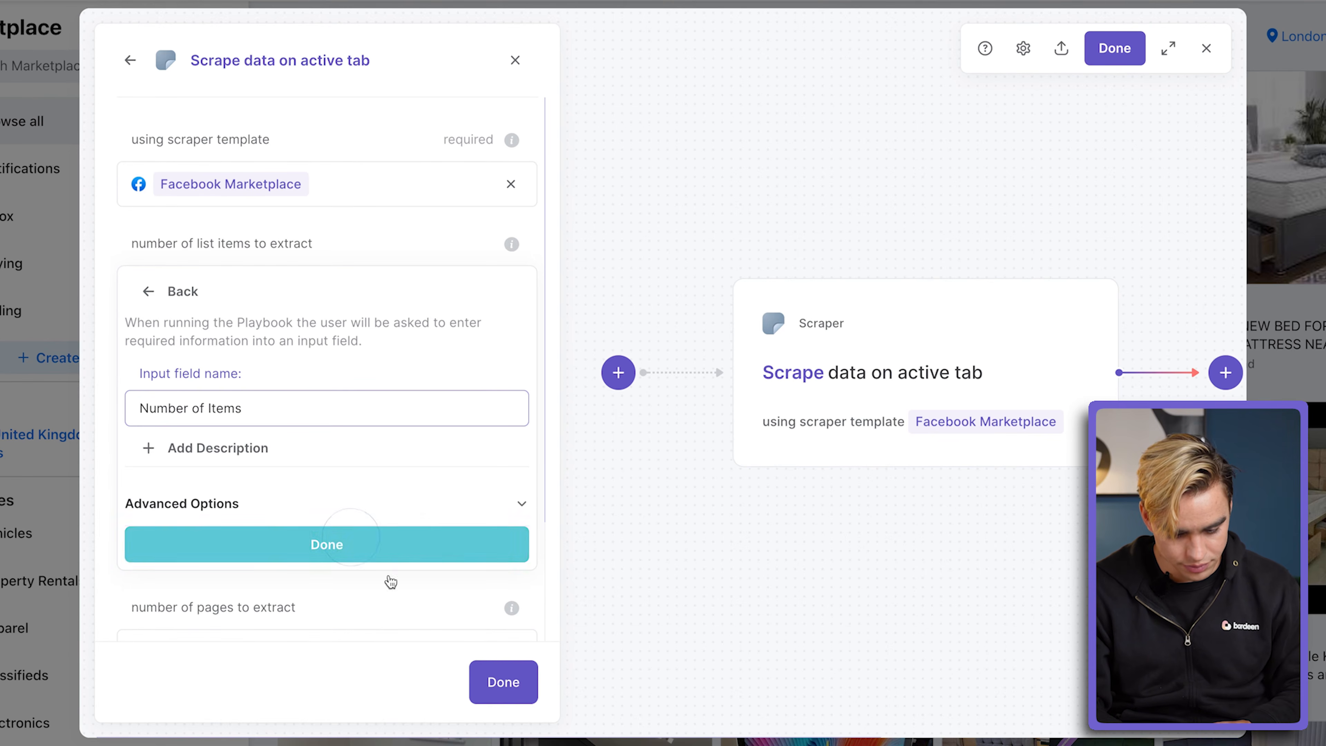
{"action": "left_click", "coordinate": [488, 687]}
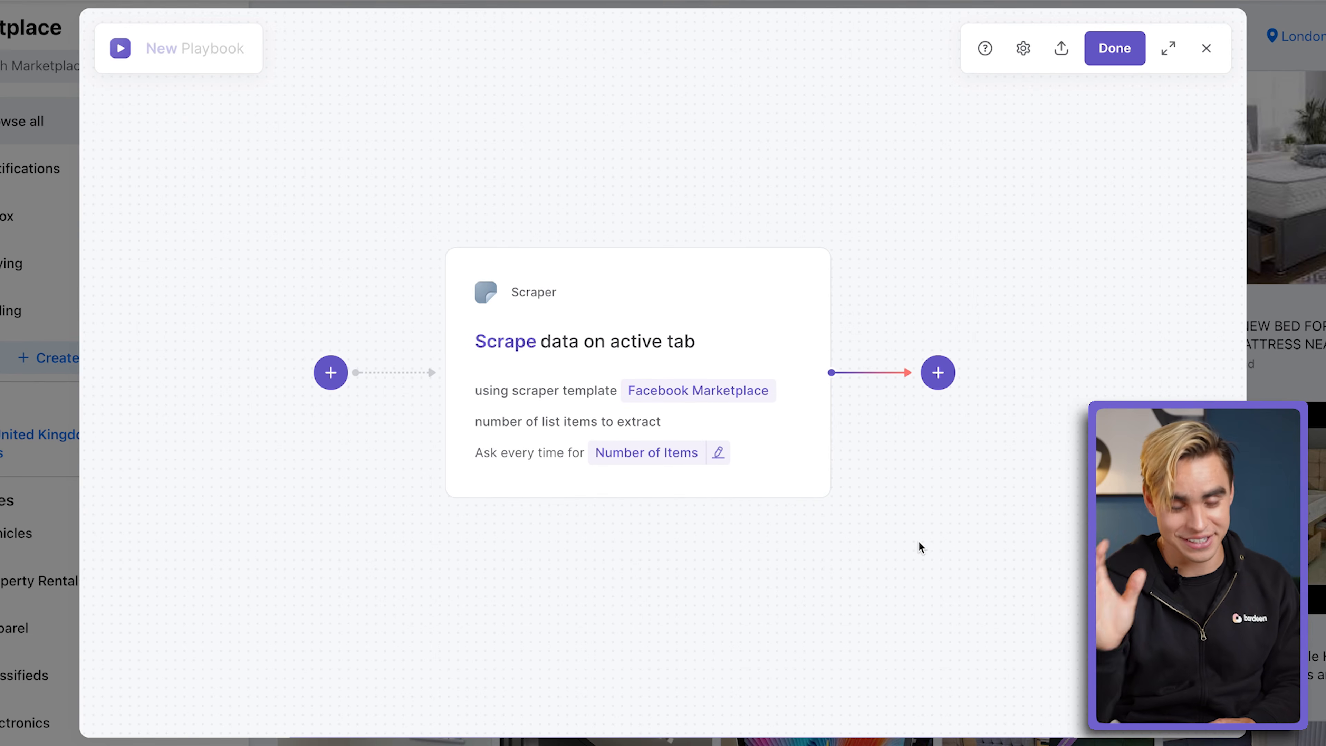
Step: Append the Google Sheets action Add rows to Google Sheet after the scraper action
{"action": "scroll", "coordinate": [919, 541], "scroll_direction": "right", "scroll_amount": 2}
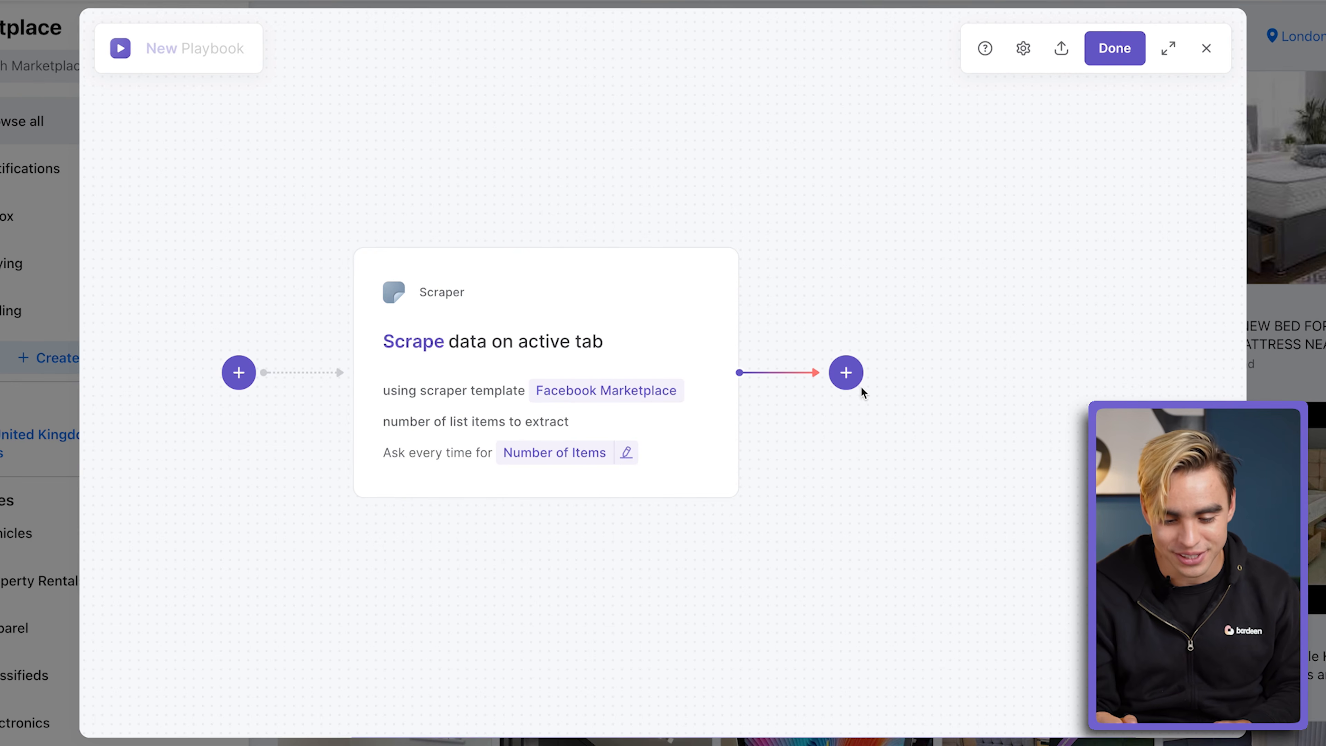
{"action": "left_click", "coordinate": [857, 381]}
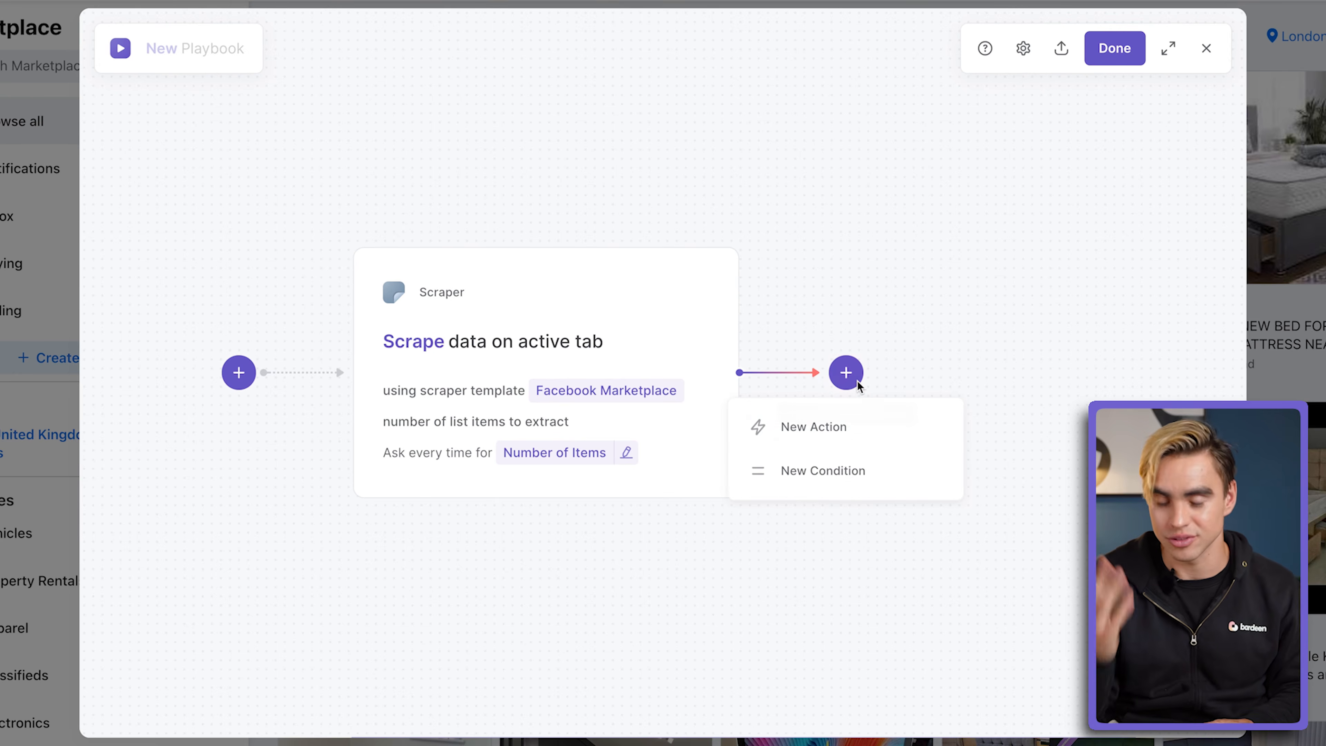
{"action": "left_click", "coordinate": [890, 431]}
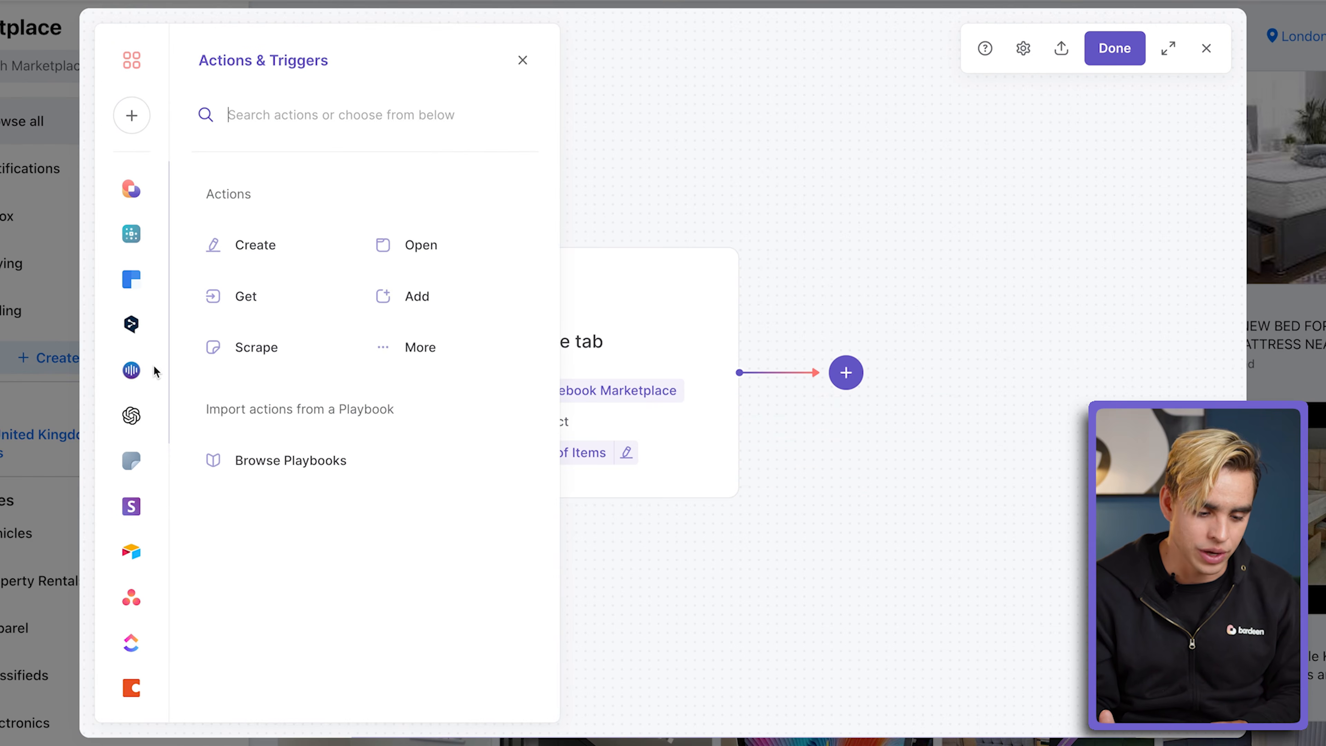
{"action": "scroll", "coordinate": [137, 418], "scroll_direction": "down", "scroll_amount": 8}
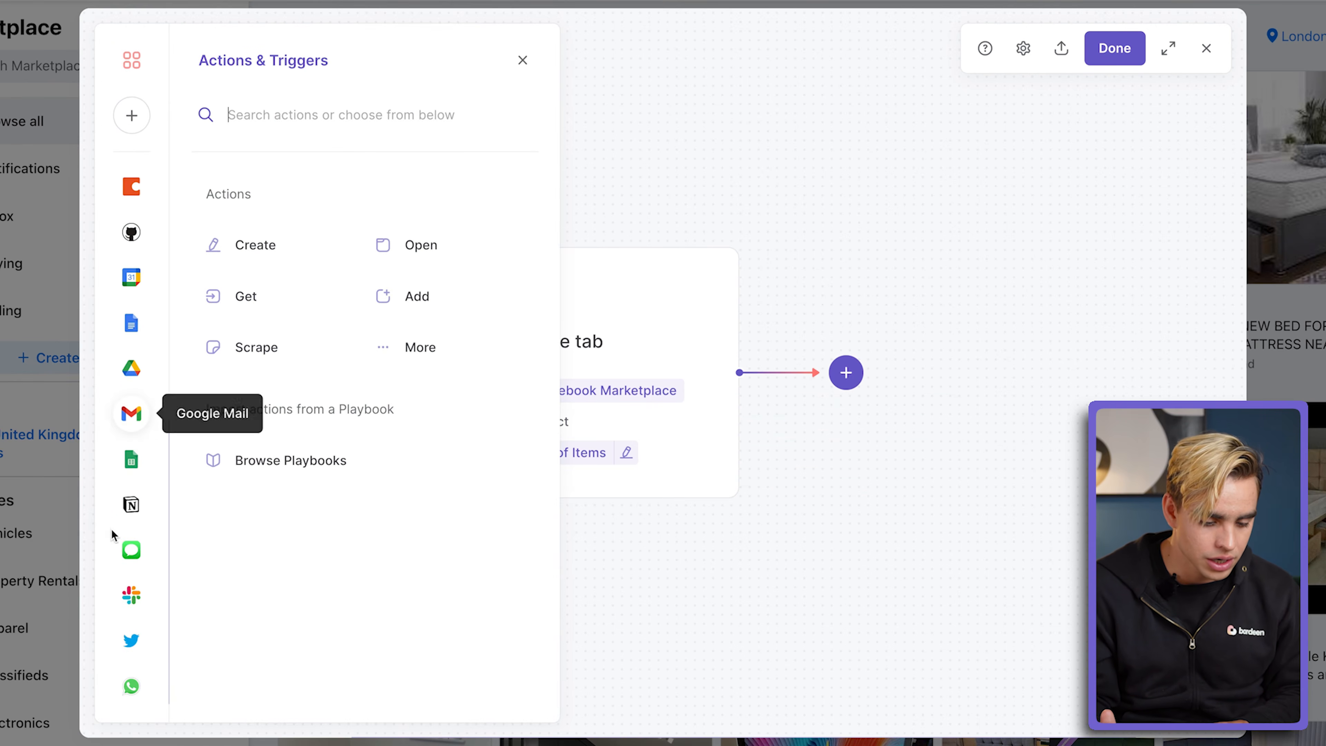
{"action": "left_click", "coordinate": [130, 462]}
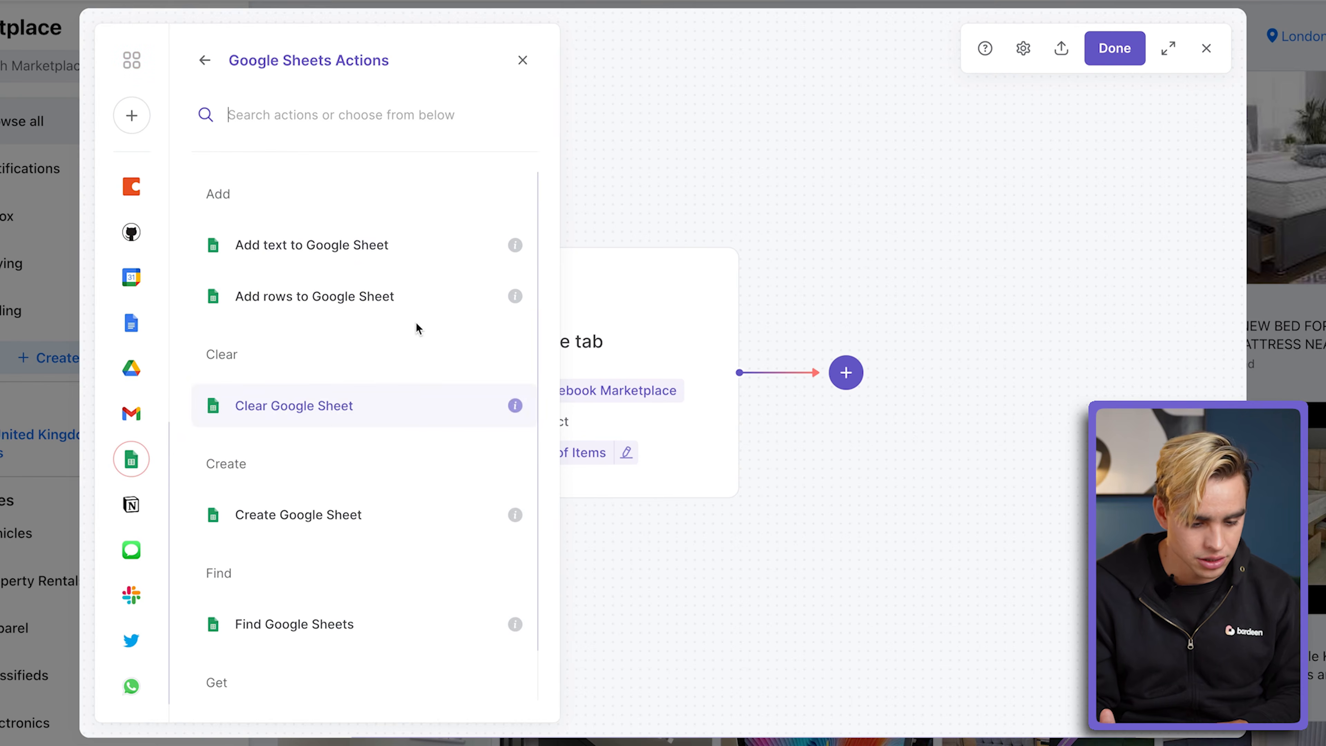
{"action": "left_click", "coordinate": [306, 304]}
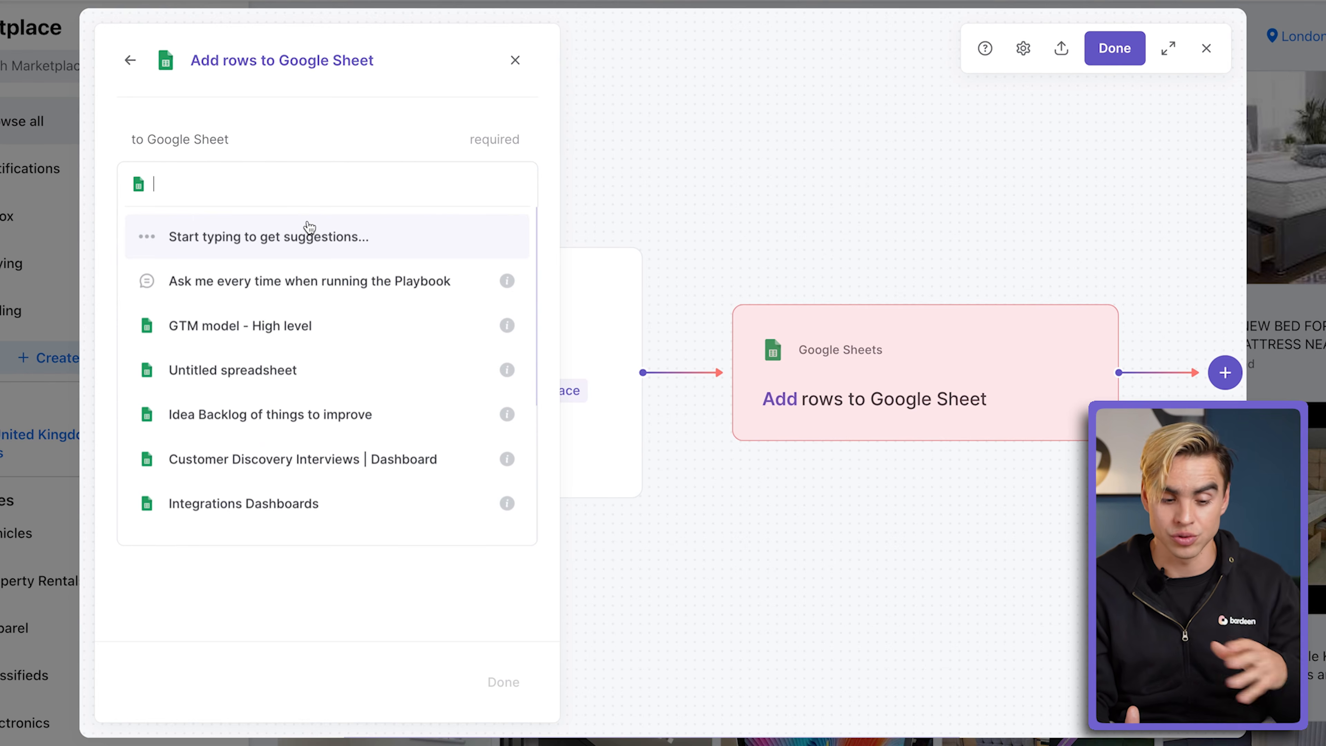
Step: Have the add-rows action ask for its target spreadsheet on every run through an input field named sheet
{"action": "left_click", "coordinate": [251, 284]}
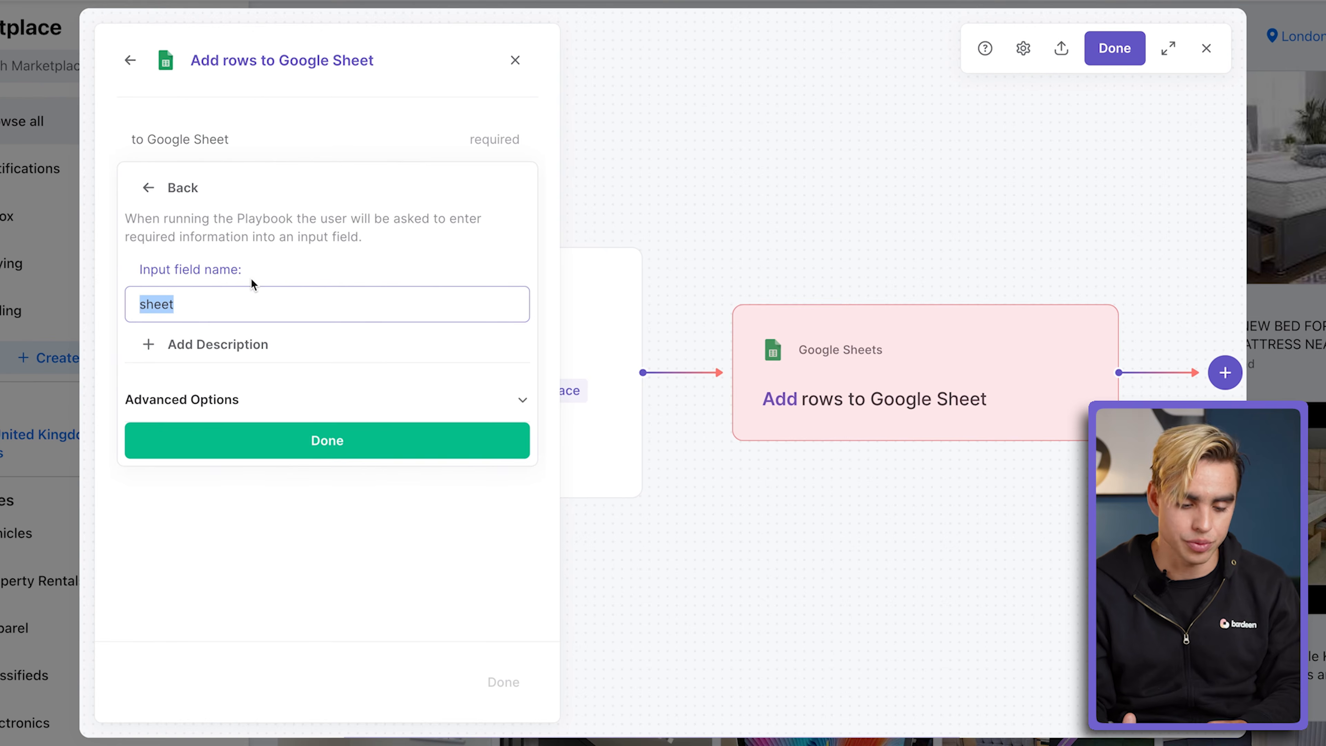
{"action": "left_click", "coordinate": [357, 440]}
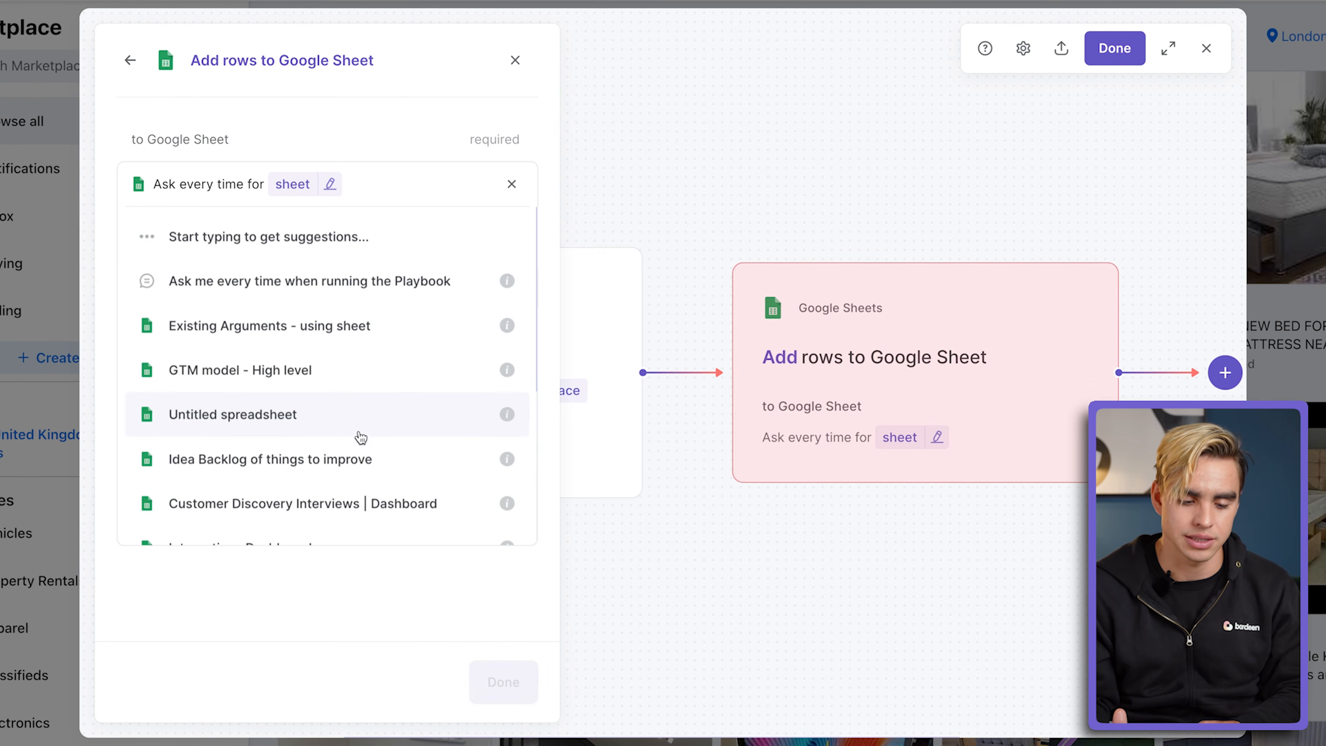
{"action": "left_click", "coordinate": [423, 80]}
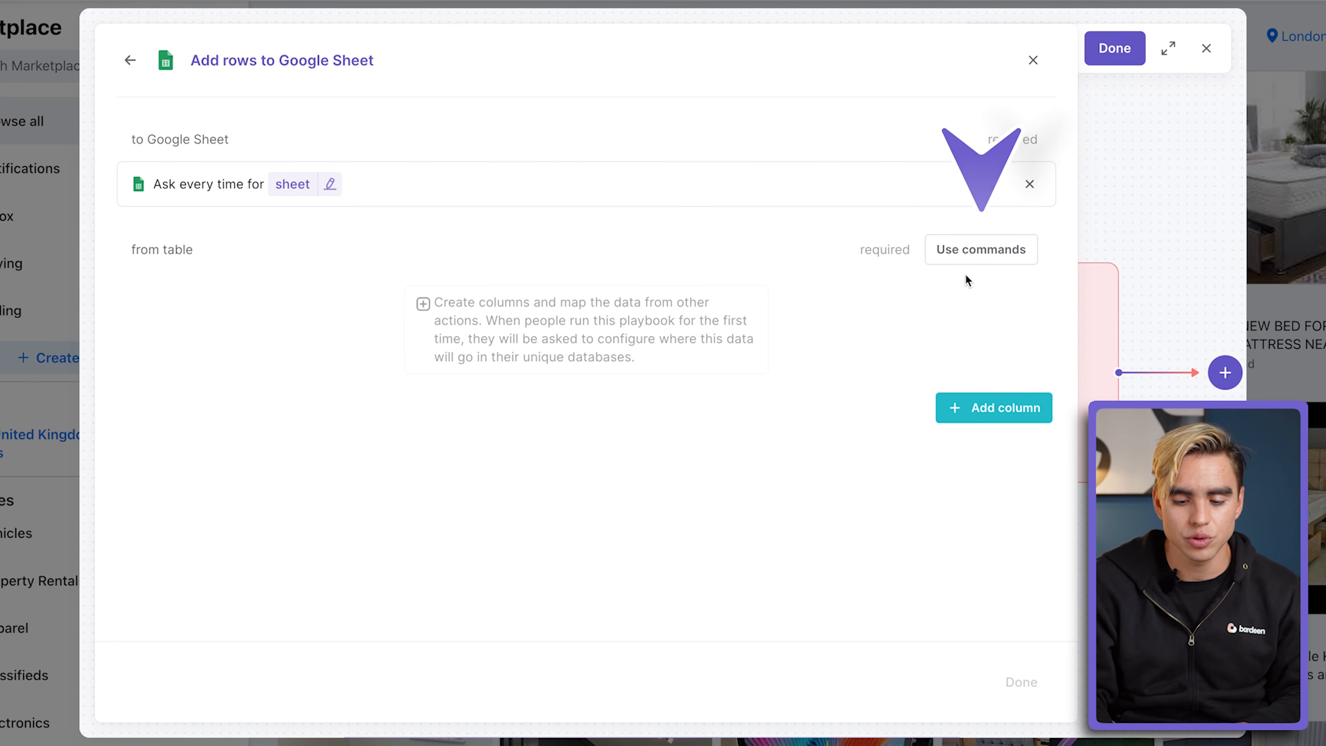
Step: Take the added rows from the Scrape data on active tab table and save the playbook as FB Marketplace Scraper
{"action": "left_click", "coordinate": [978, 264]}
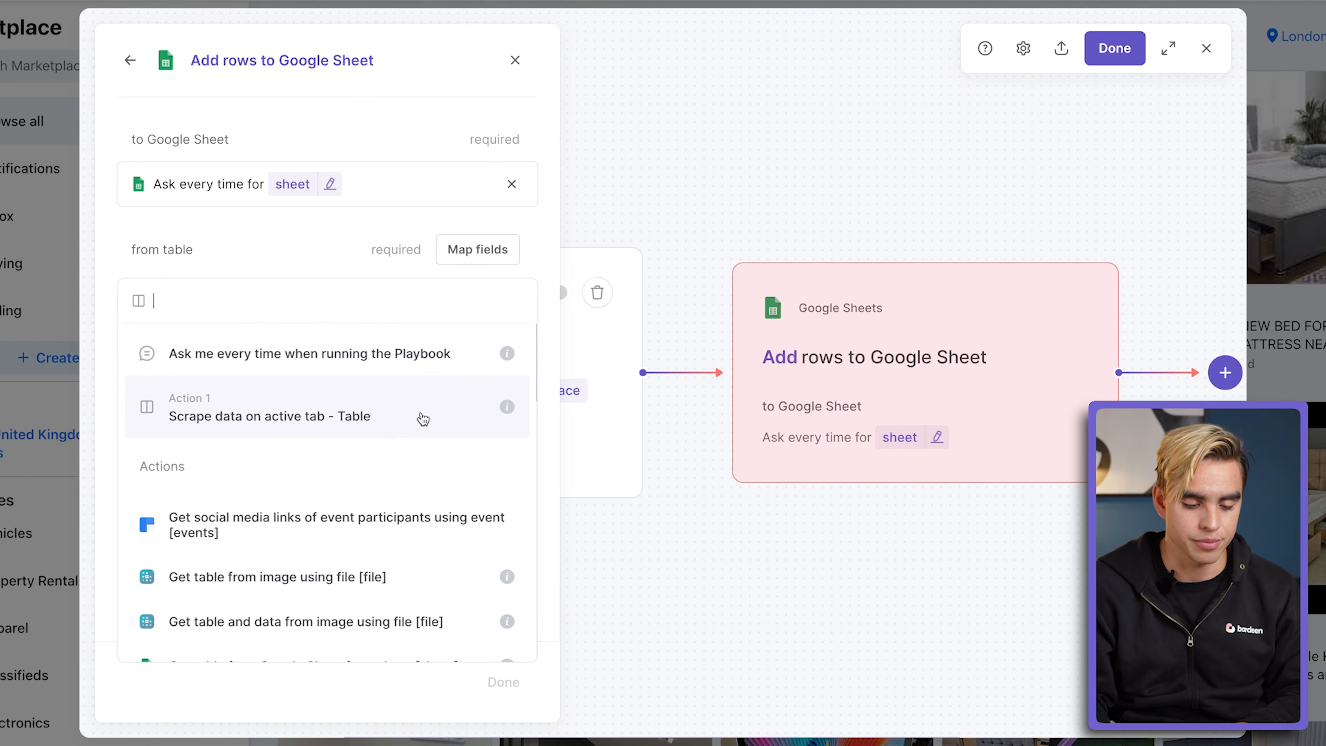
{"action": "left_click", "coordinate": [315, 413]}
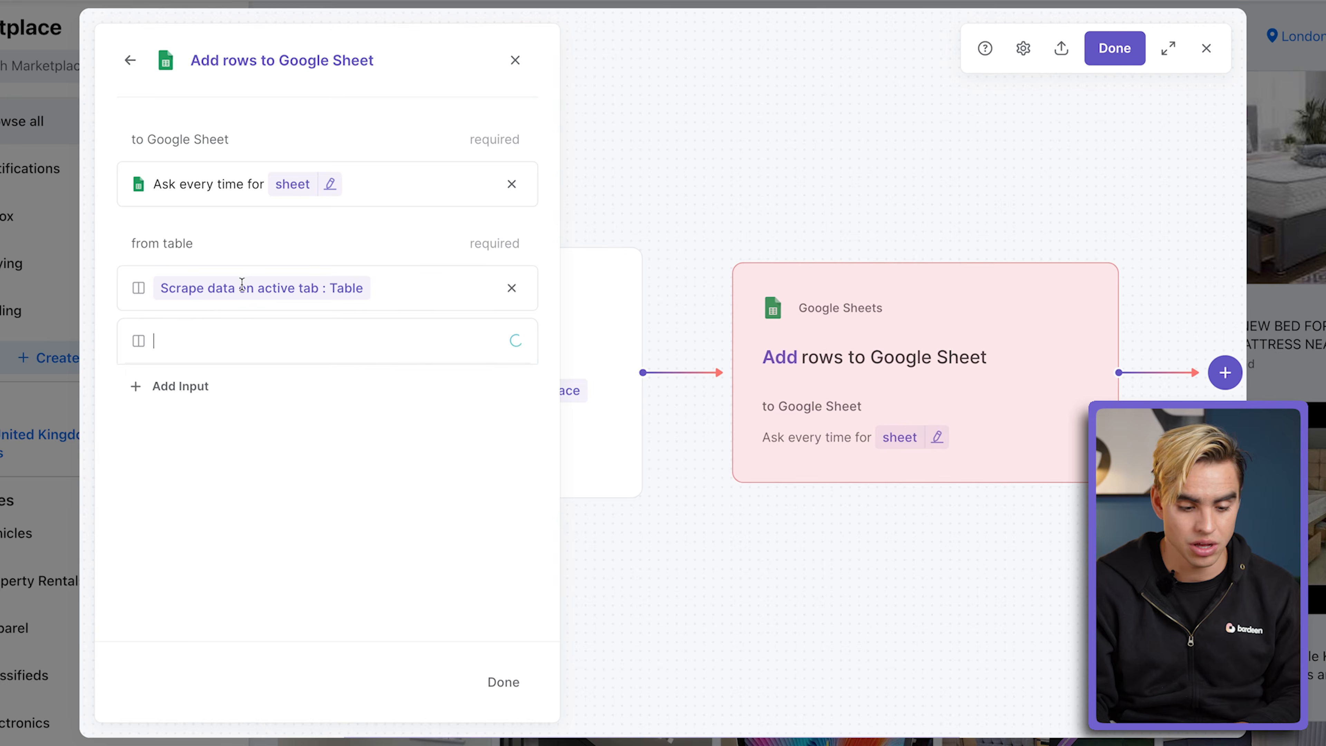
{"action": "left_click", "coordinate": [270, 259]}
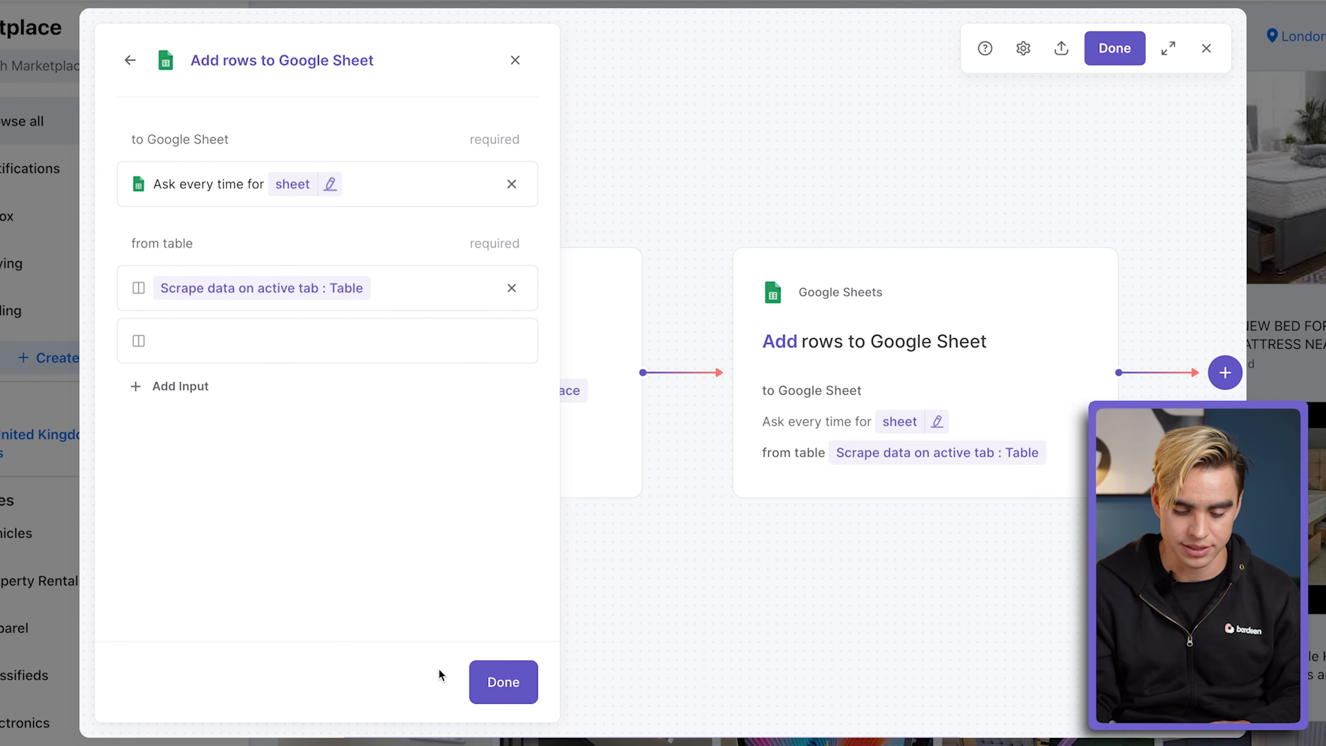
{"action": "left_click", "coordinate": [495, 682]}
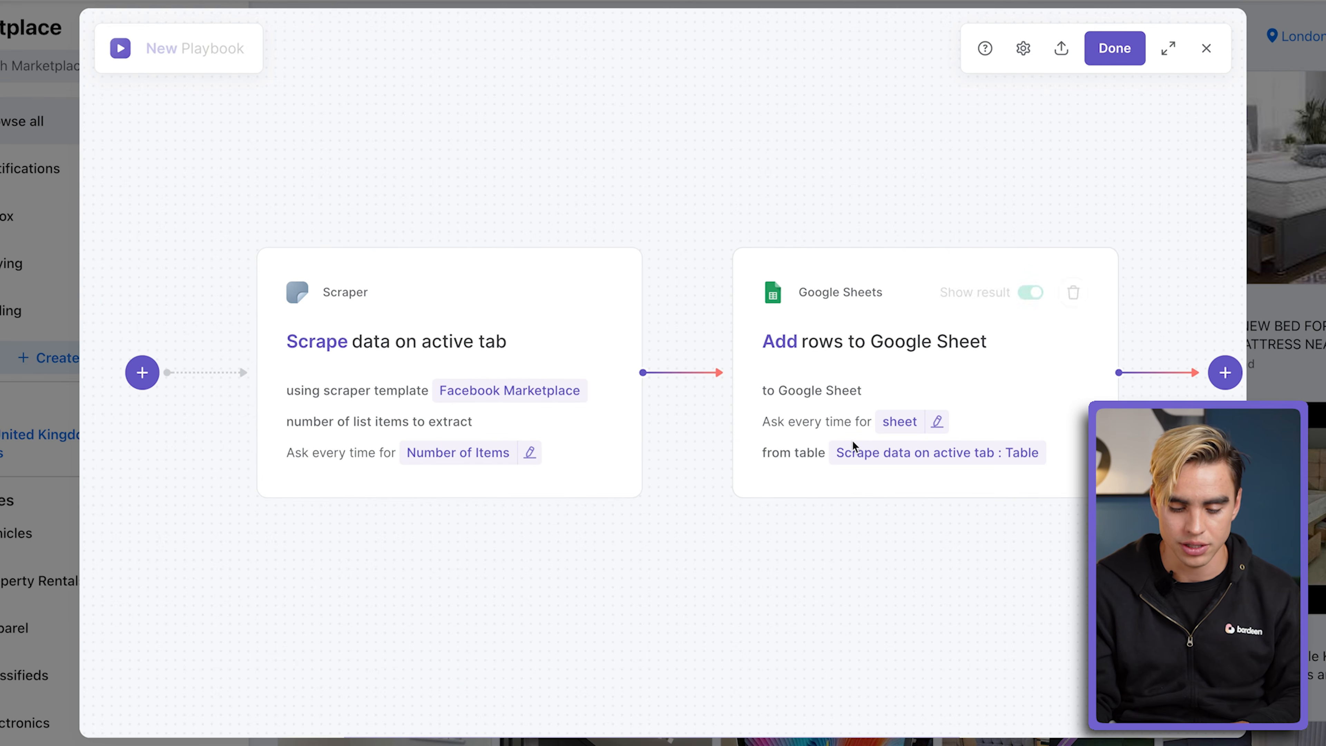
{"action": "left_click", "coordinate": [1103, 57]}
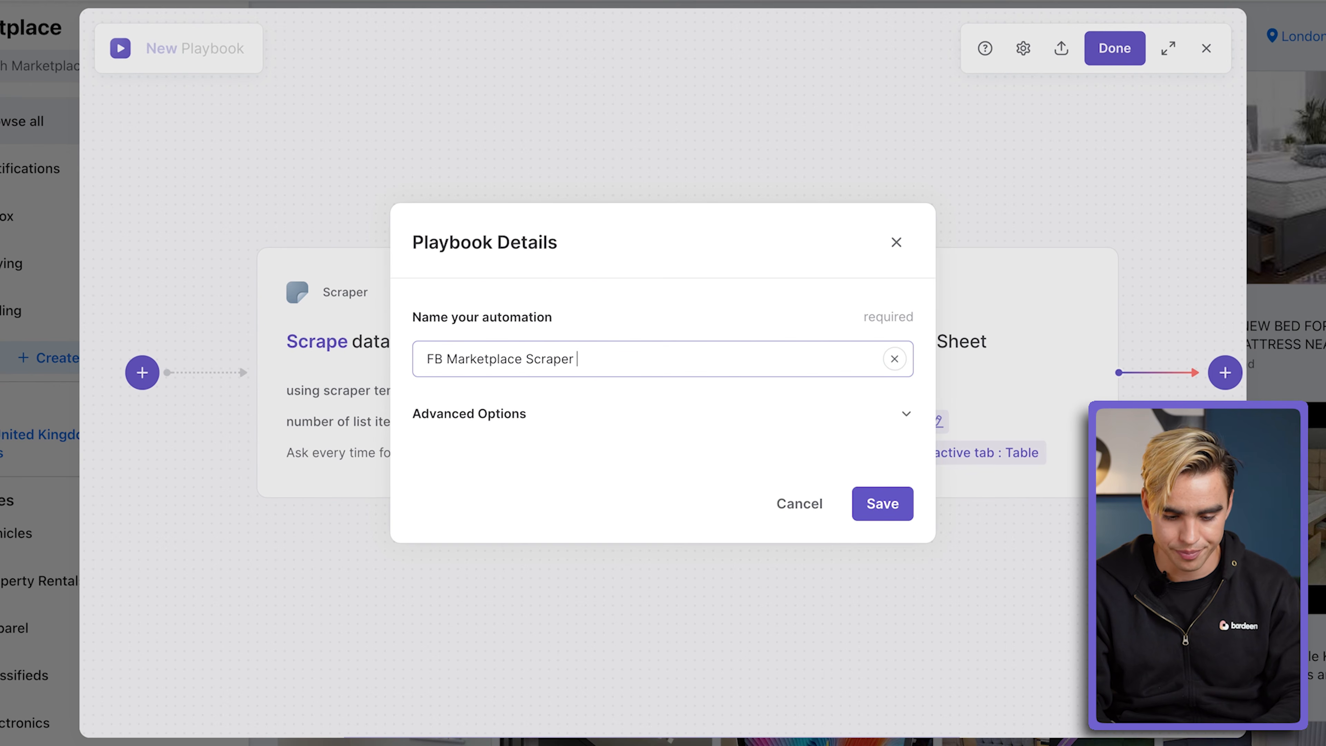
{"action": "left_click", "coordinate": [877, 504]}
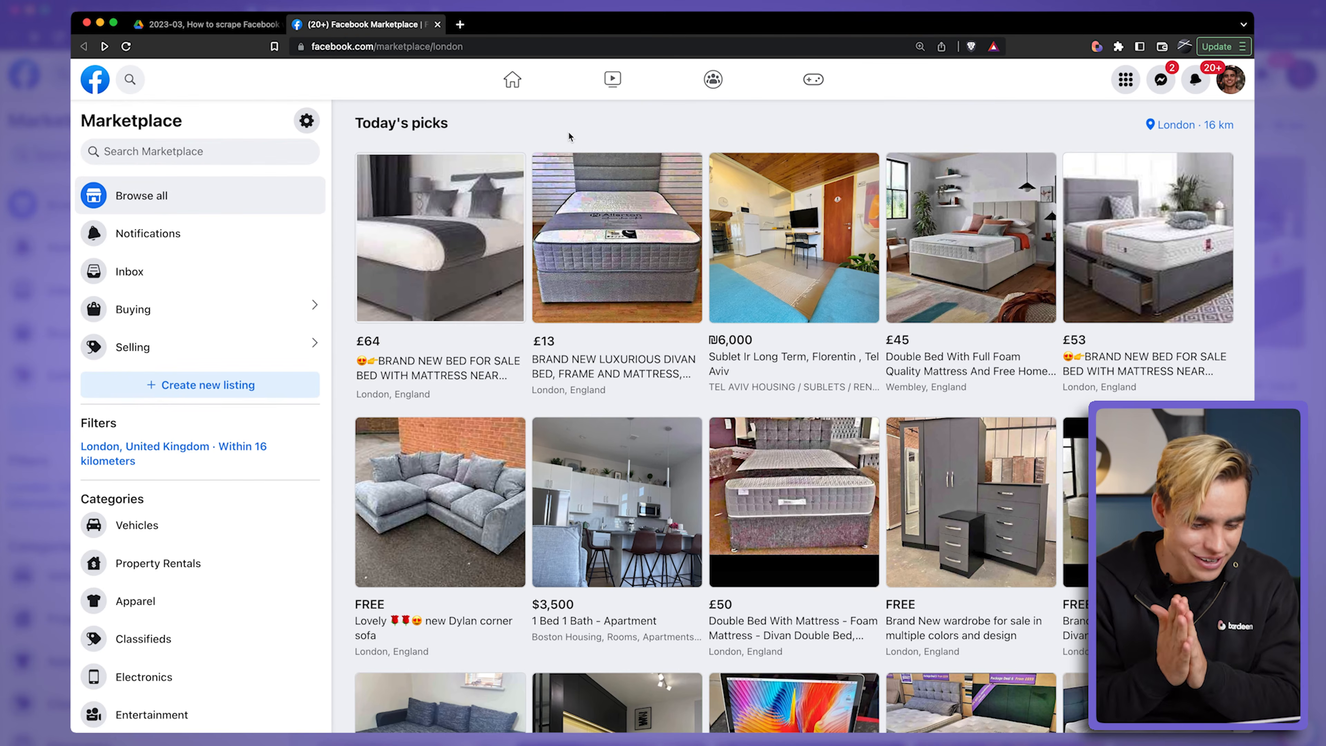
Step: Search Facebook Marketplace for macbooks
{"action": "left_click", "coordinate": [192, 152]}
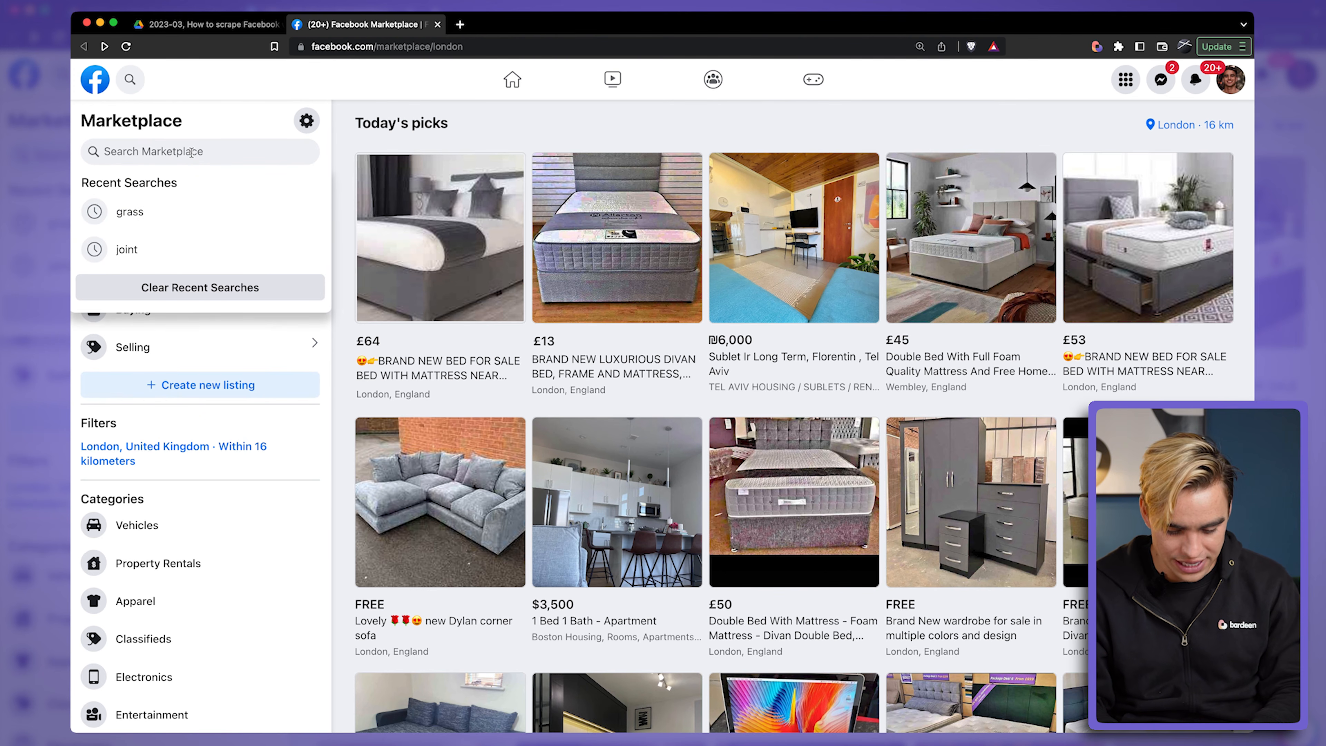
{"action": "type", "text": "macbook"}
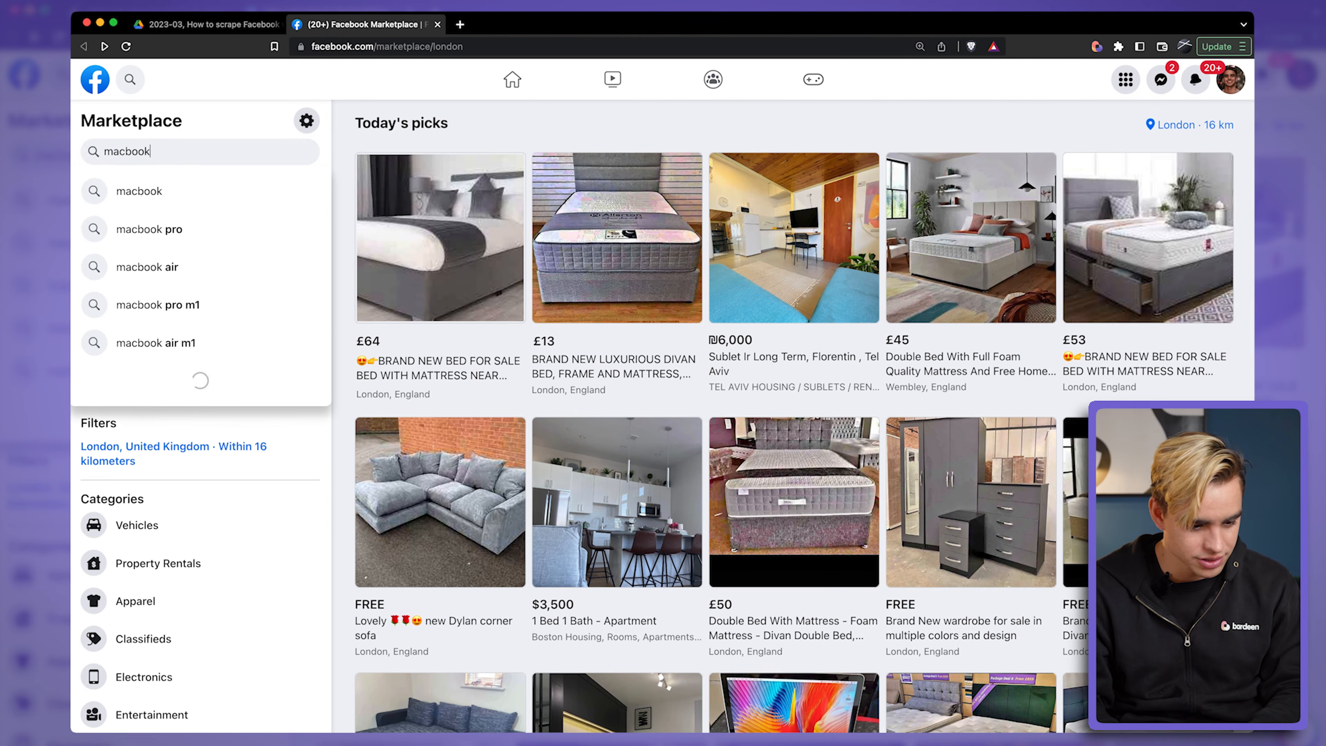
{"action": "type", "text": "s"}
{"action": "key", "text": "Return"}
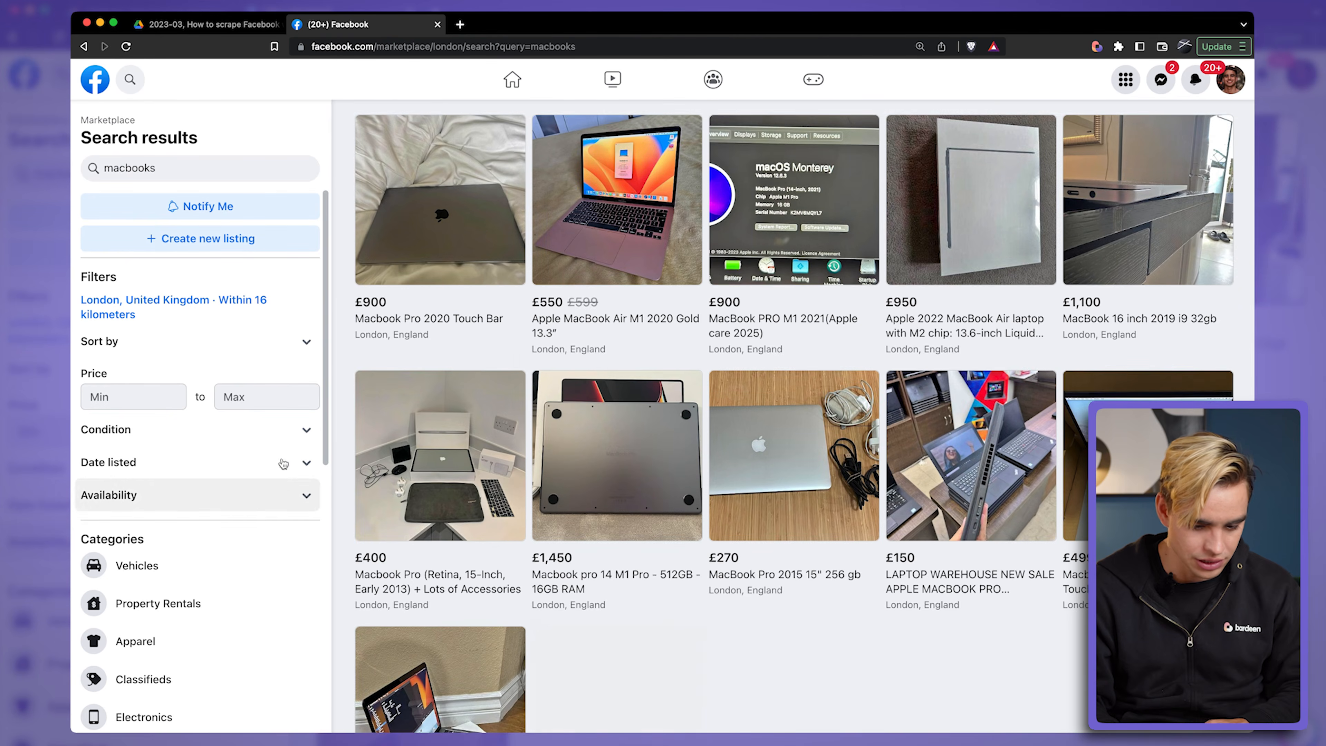
{"action": "scroll", "coordinate": [961, 617], "scroll_direction": "down", "scroll_amount": 3}
{"action": "scroll", "coordinate": [962, 618], "scroll_direction": "up", "scroll_amount": 4}
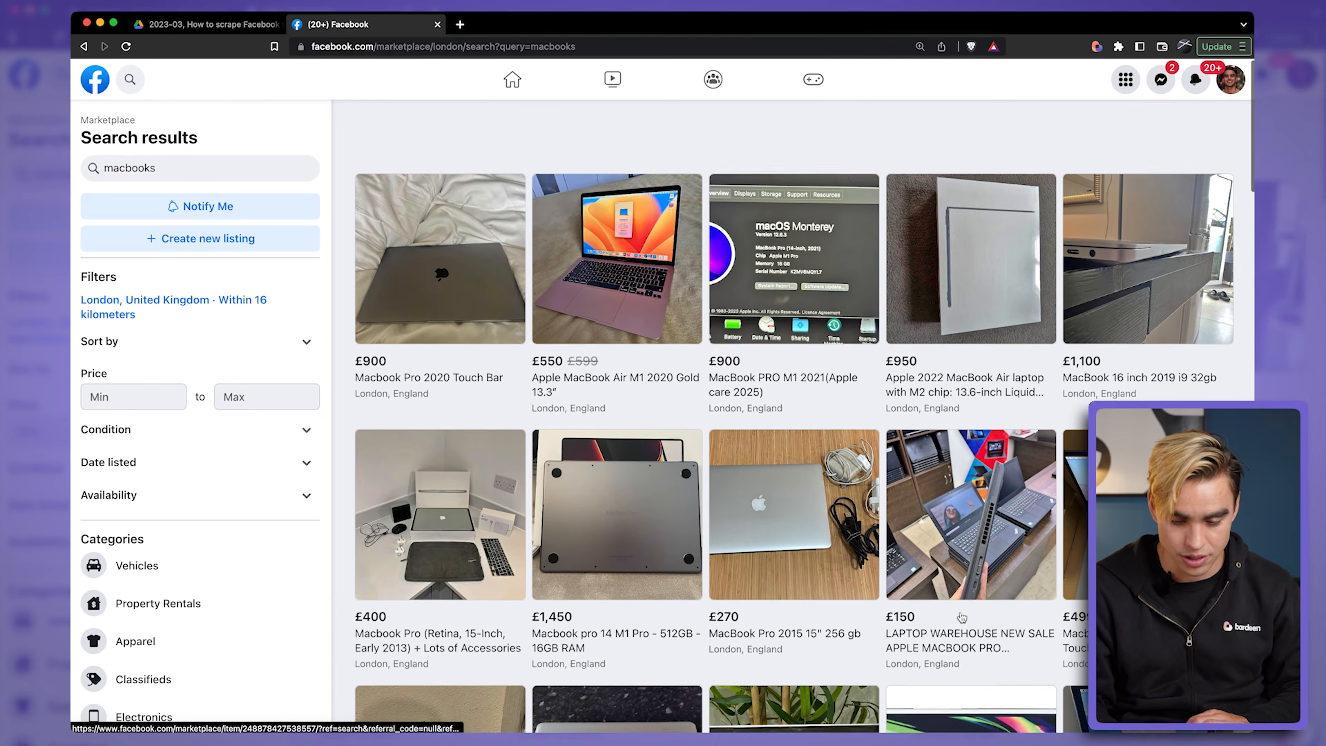
Step: Launch the FB Marketplace Scraper playbook and choose a new Google Sheet named Macbooks from FB as its target
{"action": "left_click", "coordinate": [1096, 46]}
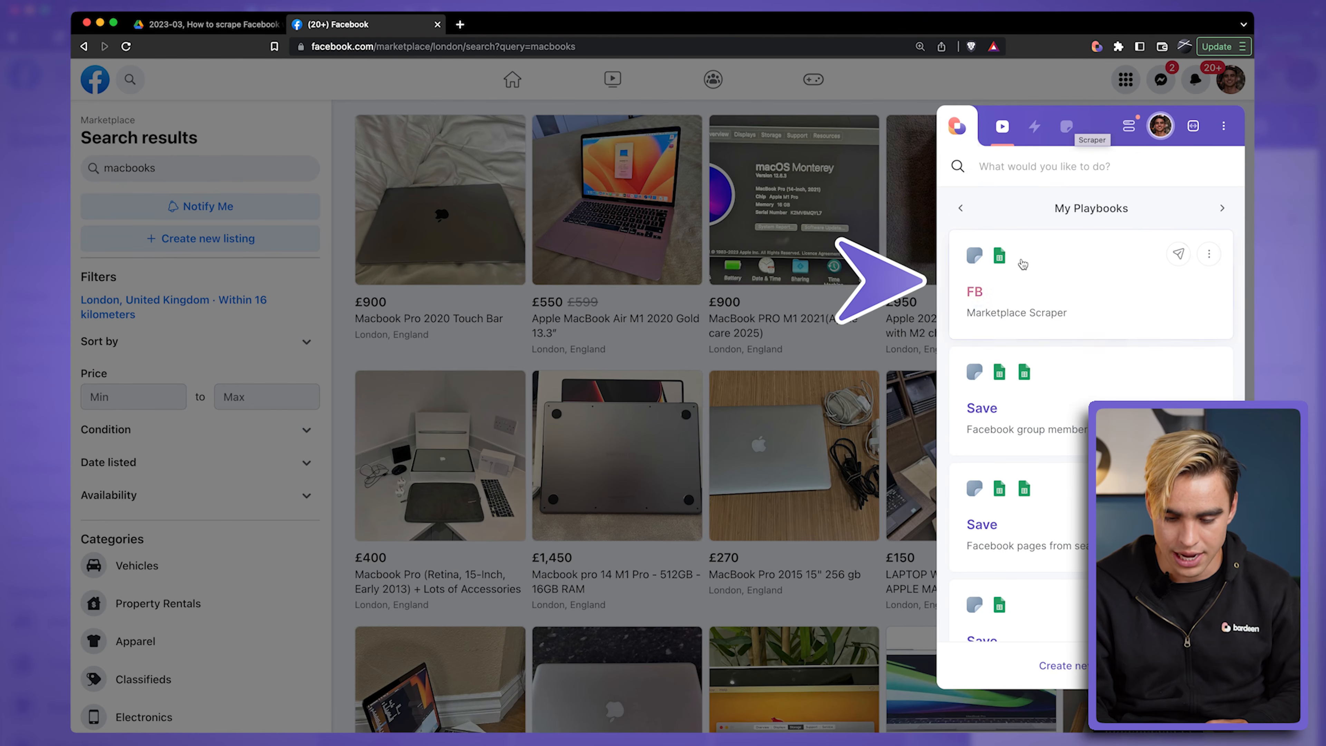
{"action": "left_click", "coordinate": [1075, 290]}
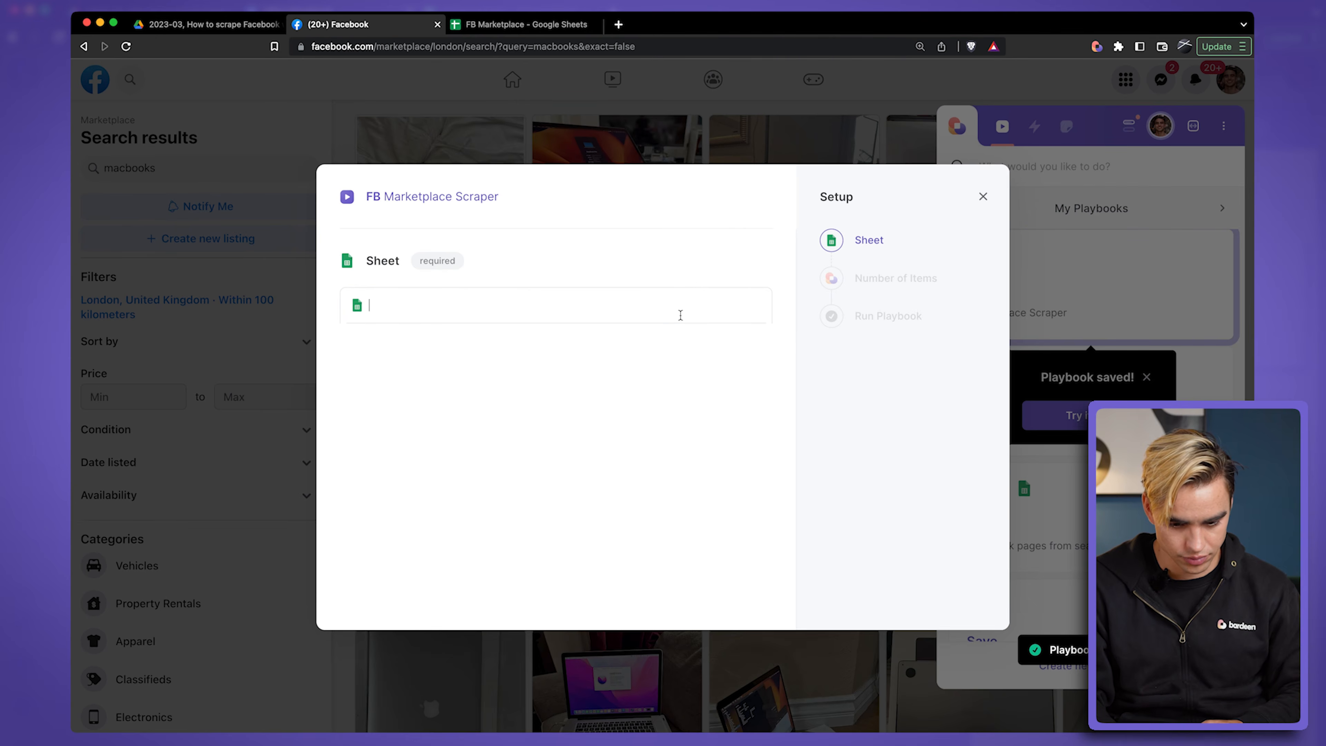
{"action": "left_click", "coordinate": [627, 482]}
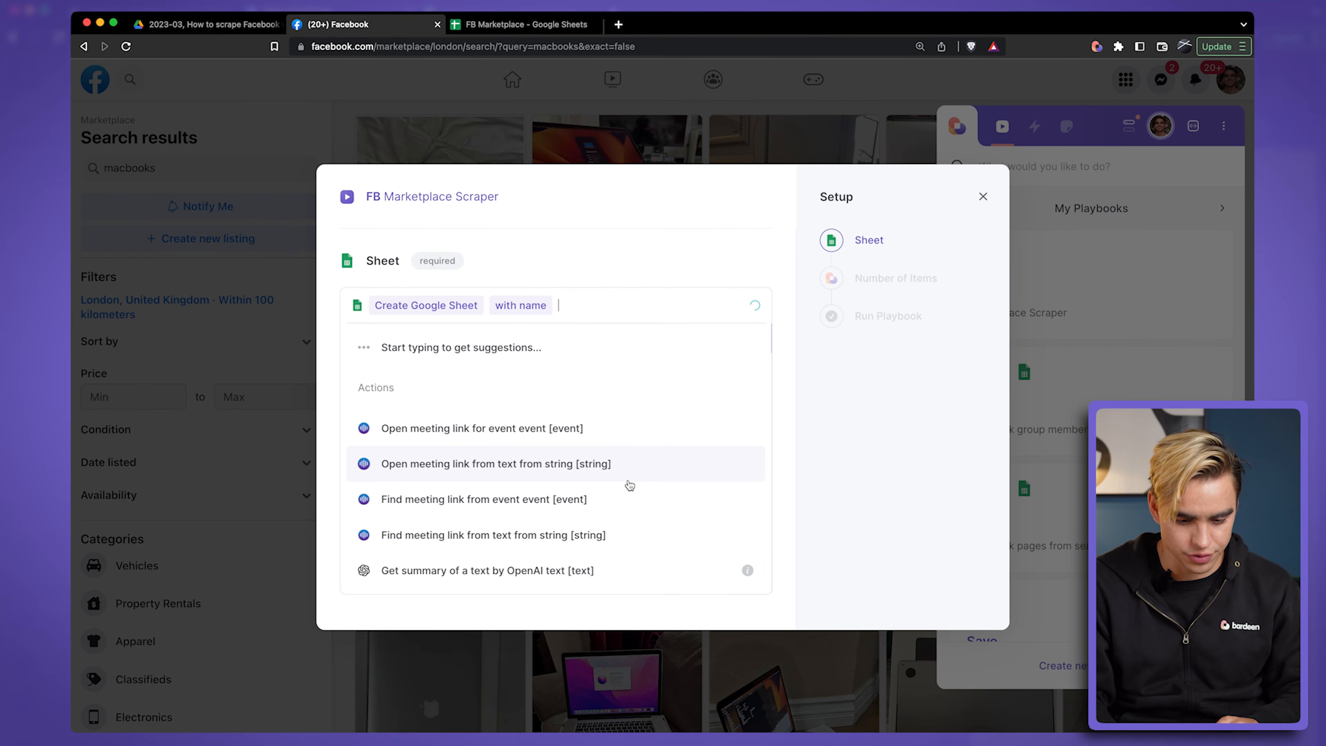
{"action": "type", "text": "Macbo"}
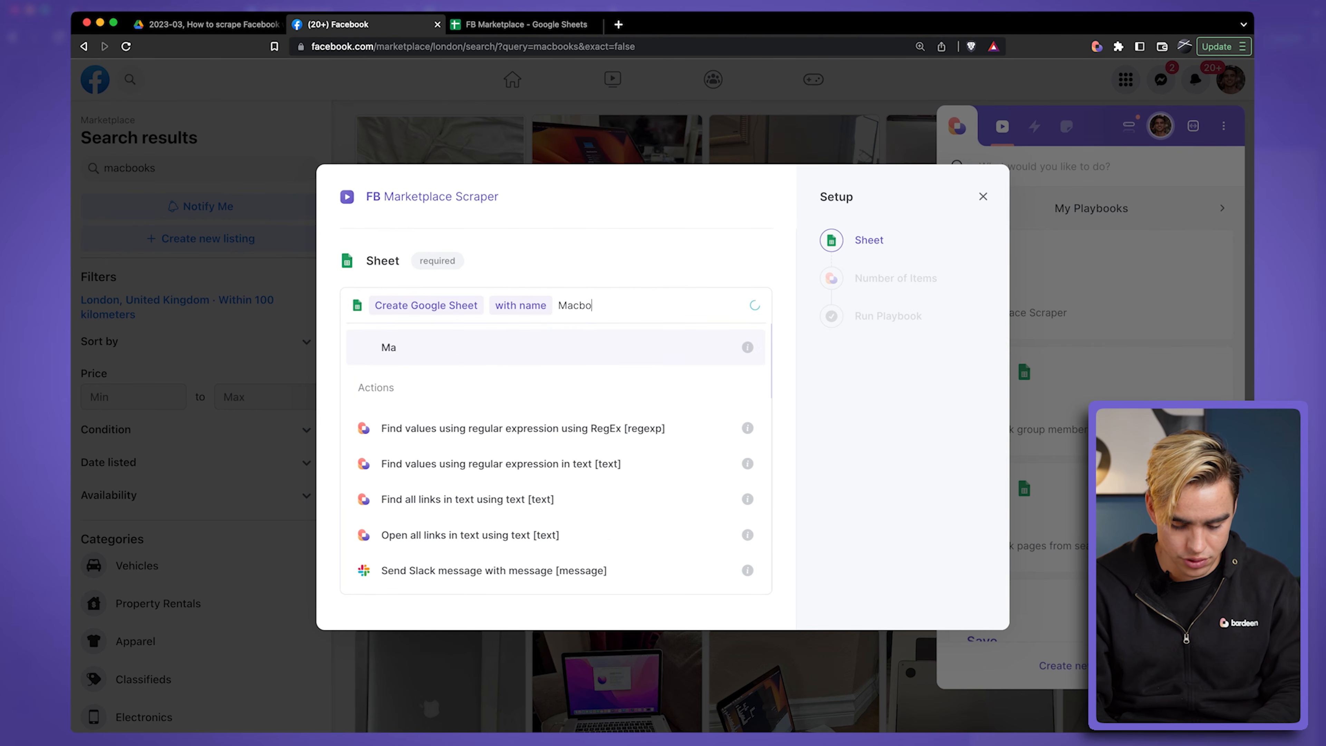
{"action": "type", "text": "oks from FB"}
{"action": "left_click", "coordinate": [621, 342]}
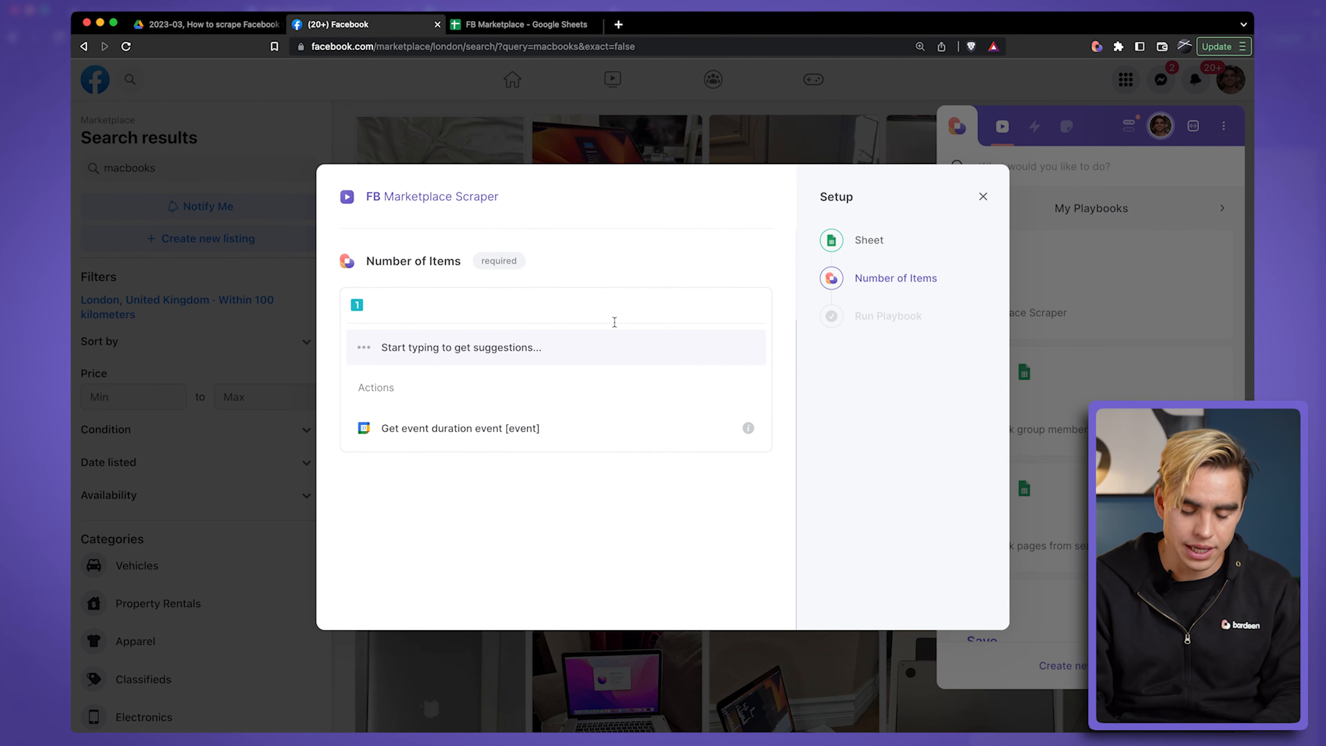
Step: Run the playbook for 100 items and open the resulting Google Sheet
{"action": "type", "text": "1"}
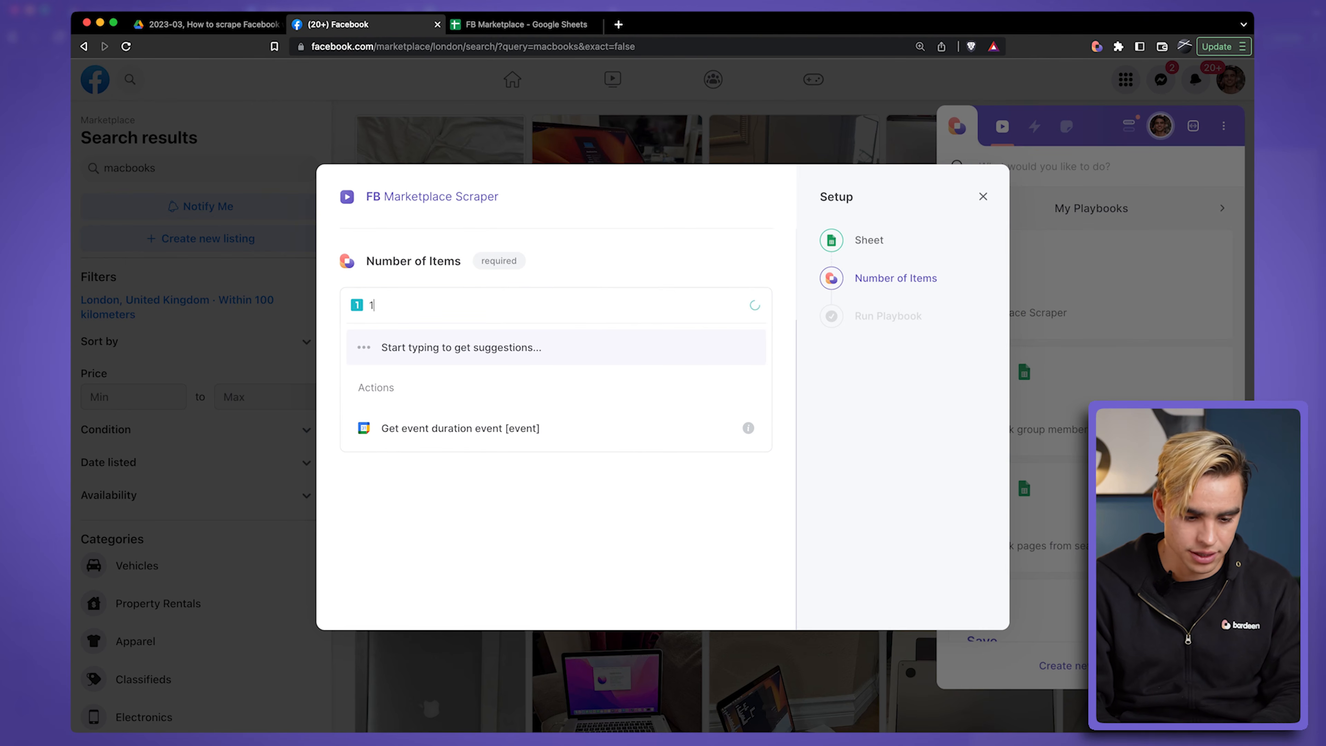
{"action": "type", "text": "00"}
{"action": "left_click", "coordinate": [601, 342]}
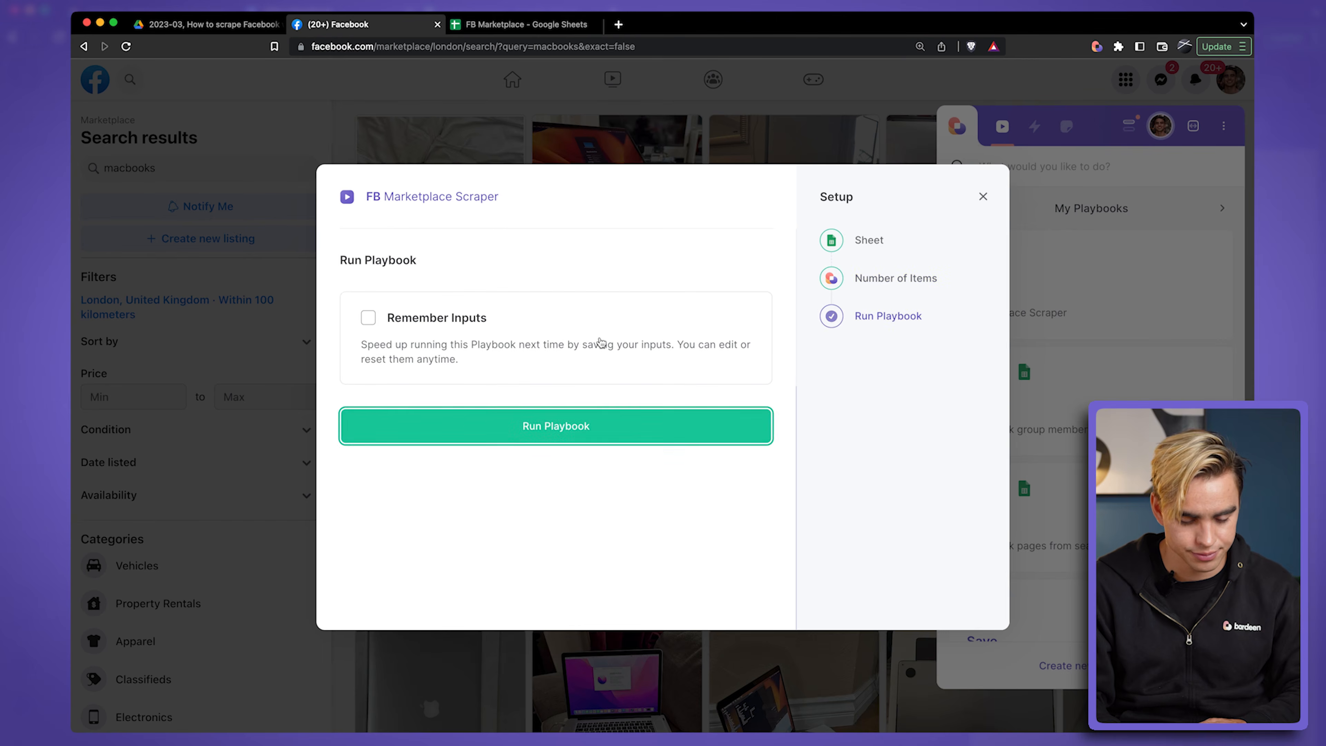
{"action": "left_click", "coordinate": [623, 425]}
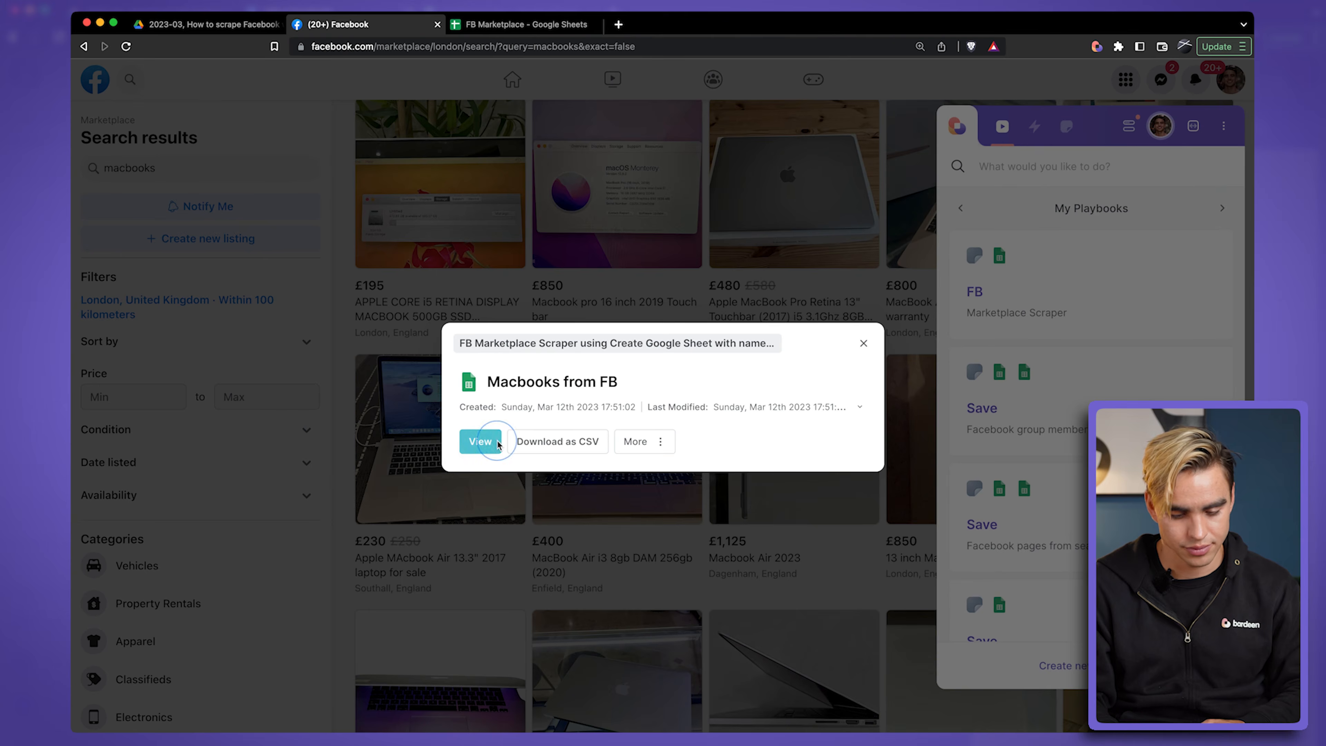
{"action": "left_click", "coordinate": [488, 439]}
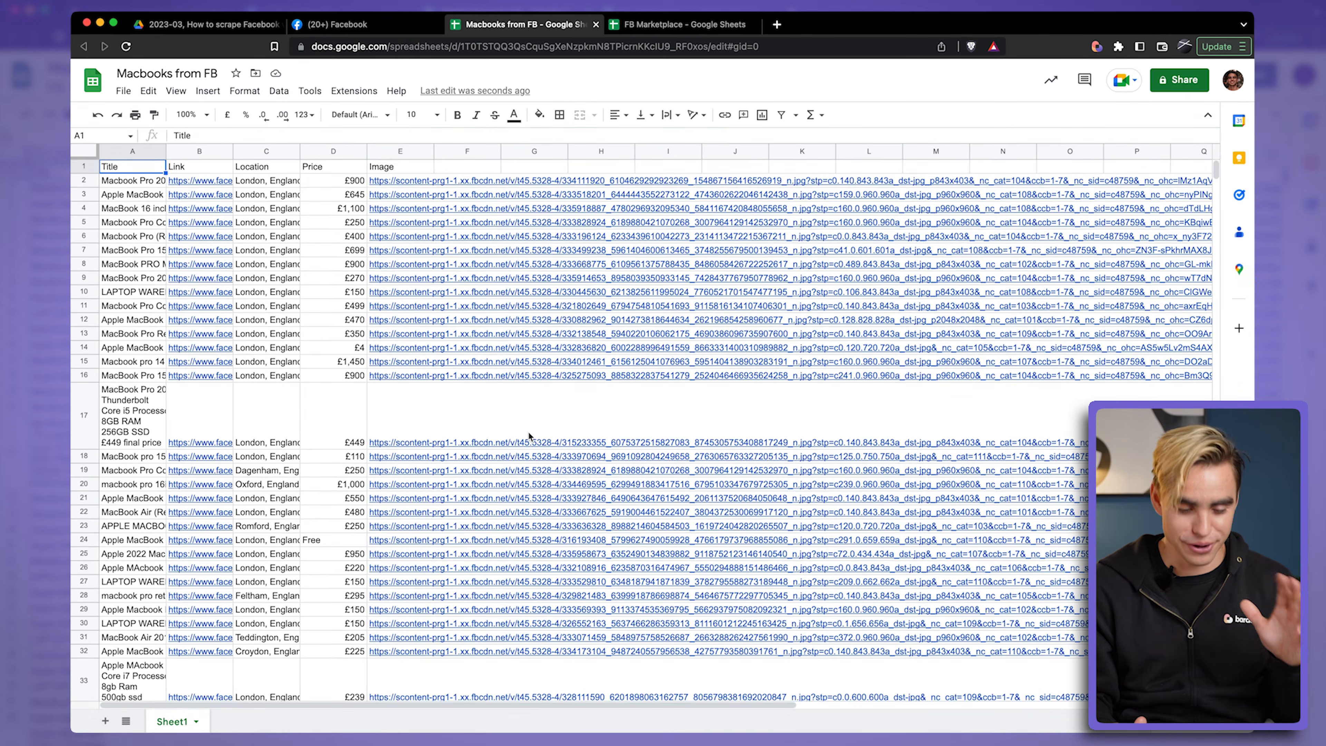